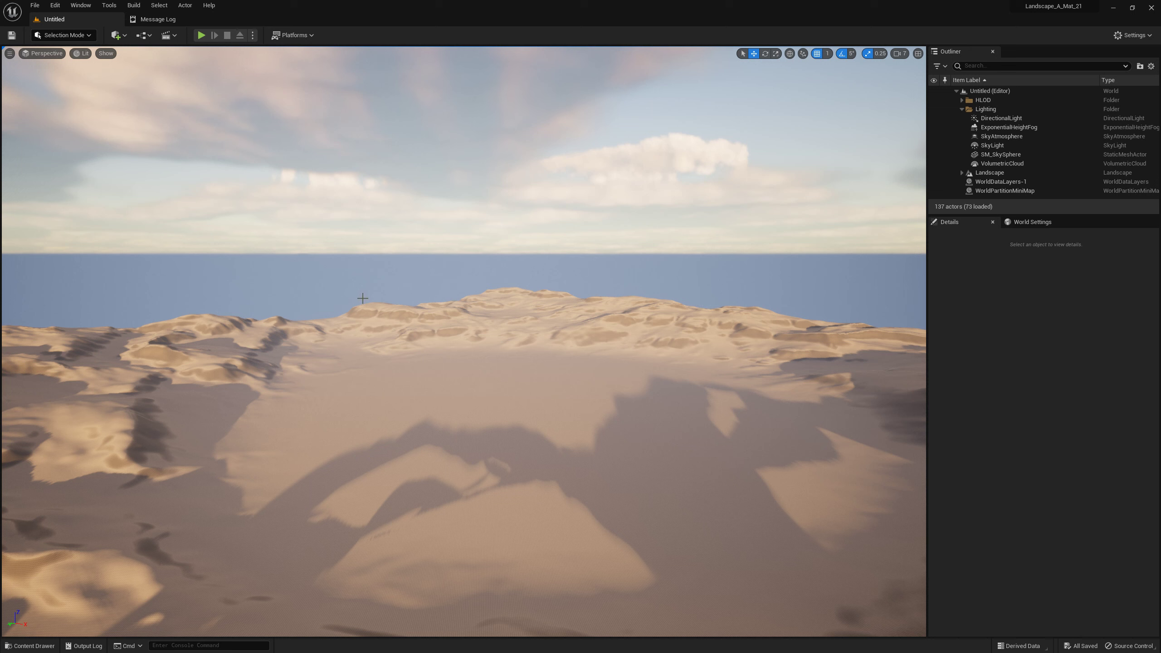
Step: Create a new level from the Basic template
left_click(32, 8)
left_click(58, 30)
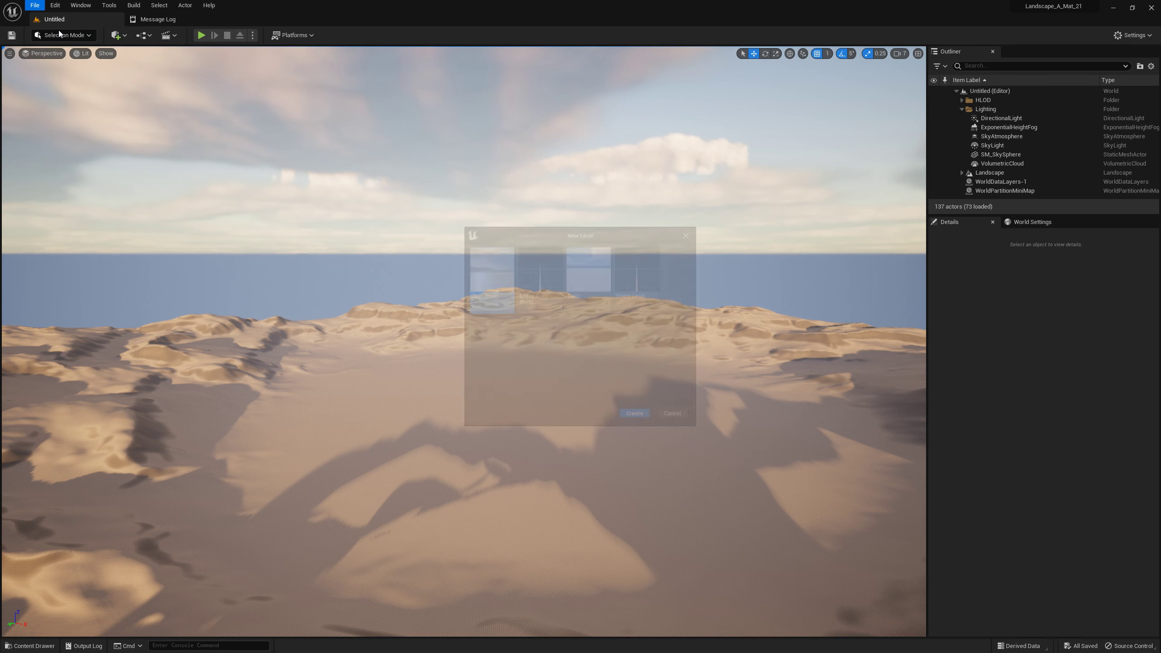
left_click(596, 303)
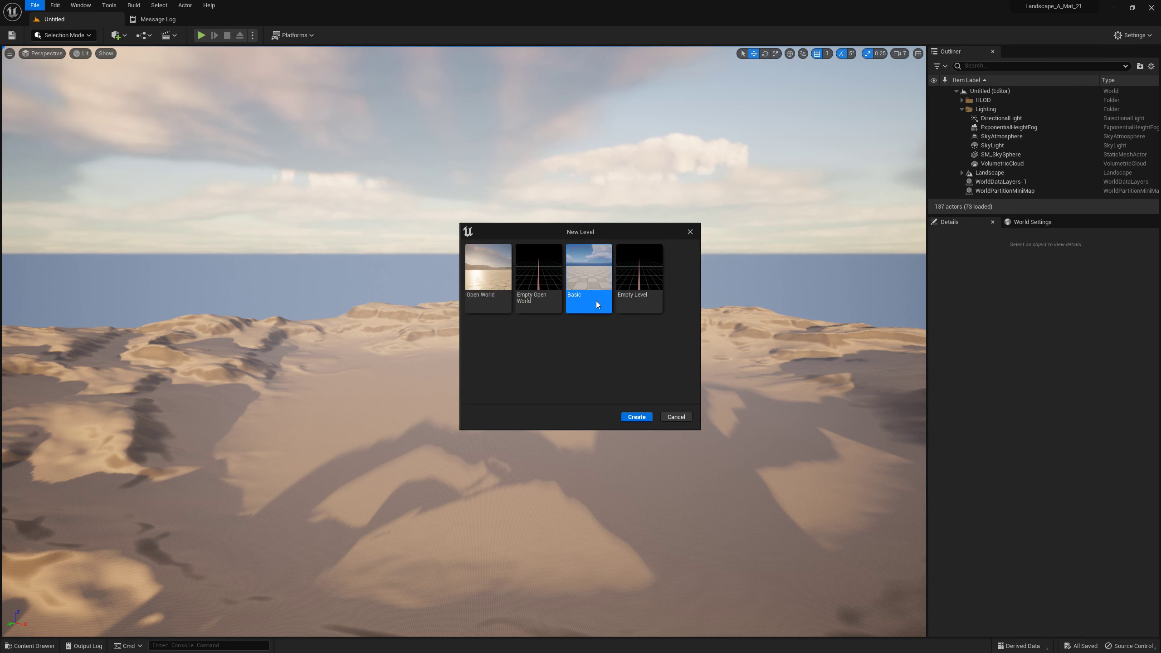
left_click(640, 419)
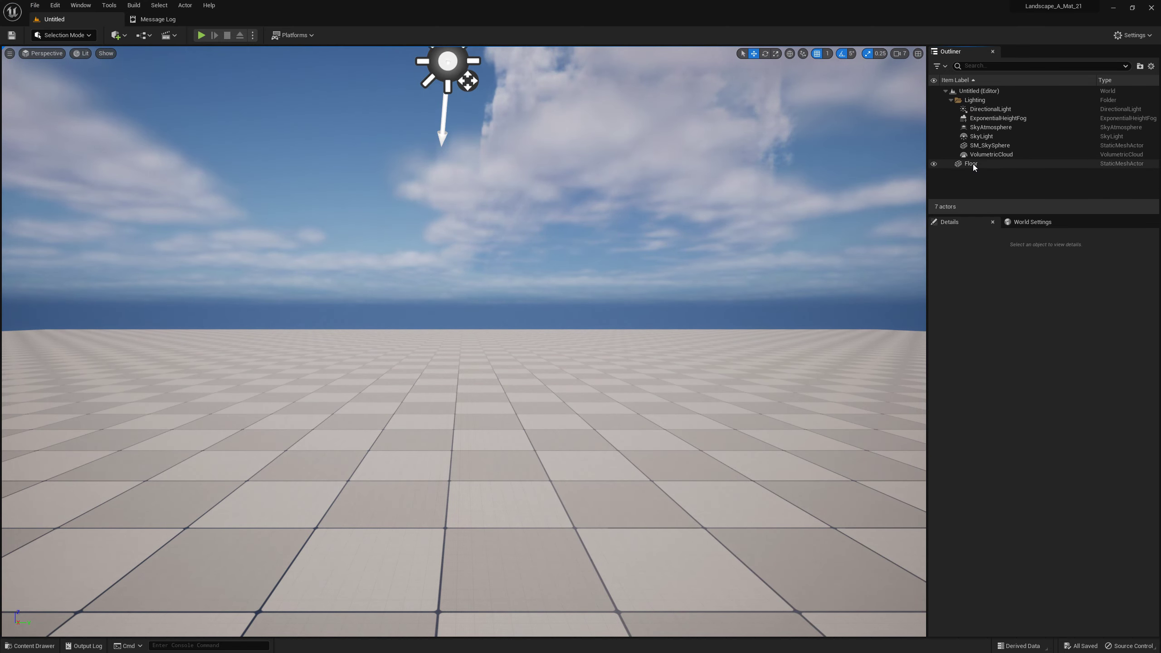
Step: Delete the Floor actor from the Outliner, leaving only sky and lighting actors
left_click(979, 165)
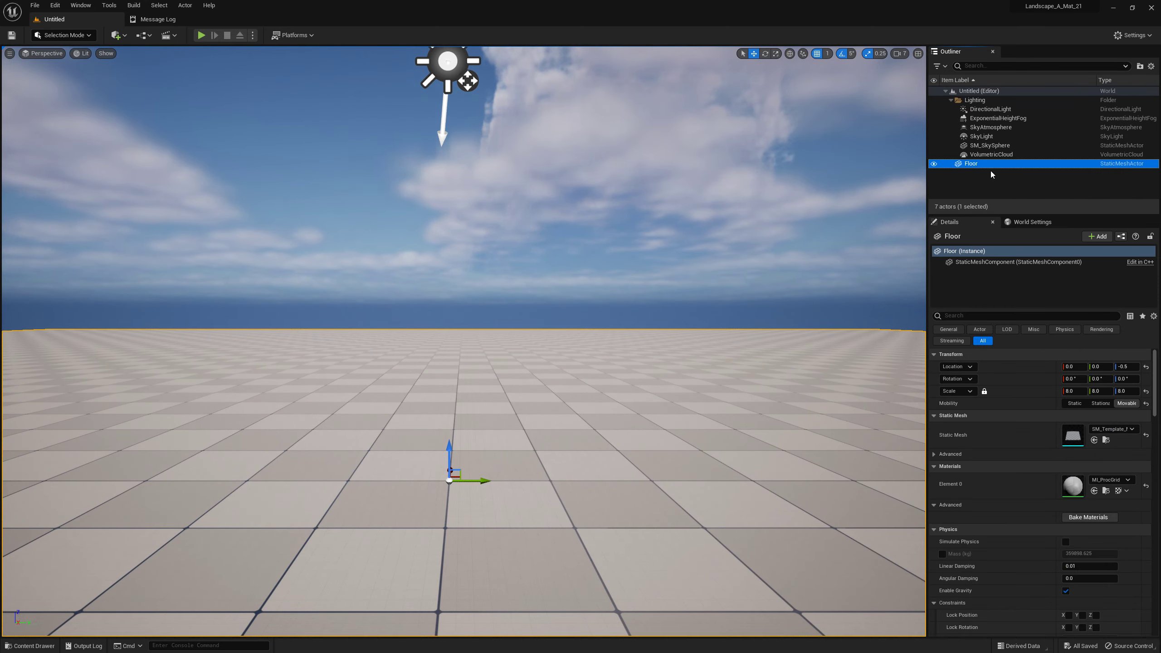
right_click(994, 164)
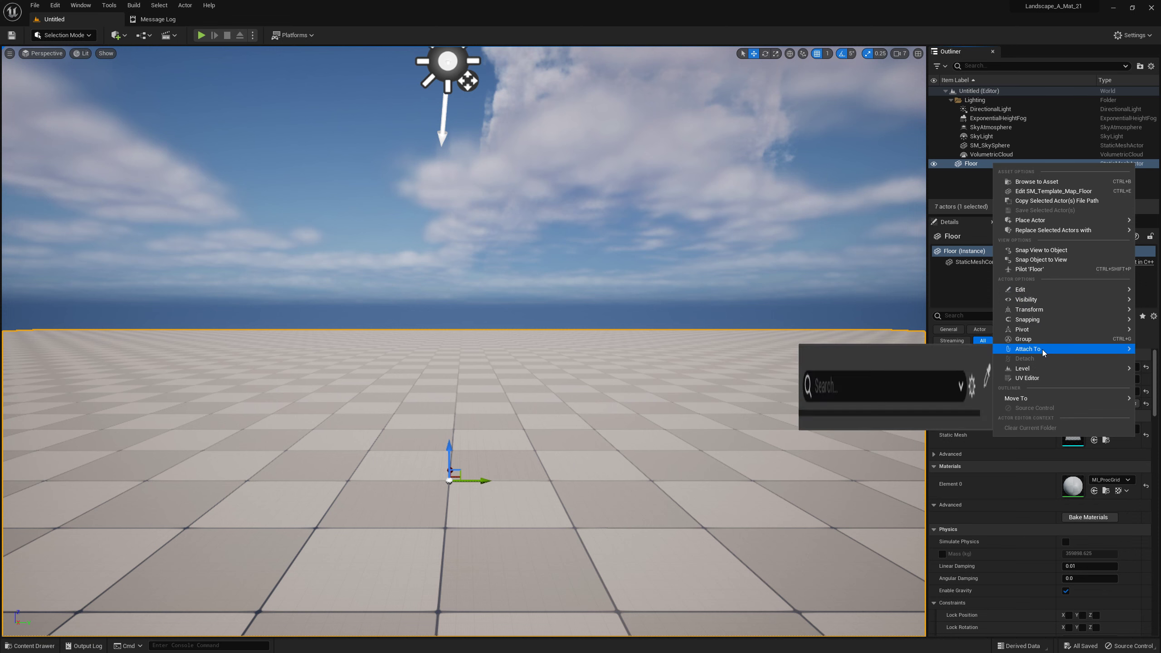
mouse_move(1047, 331)
mouse_move(1035, 290)
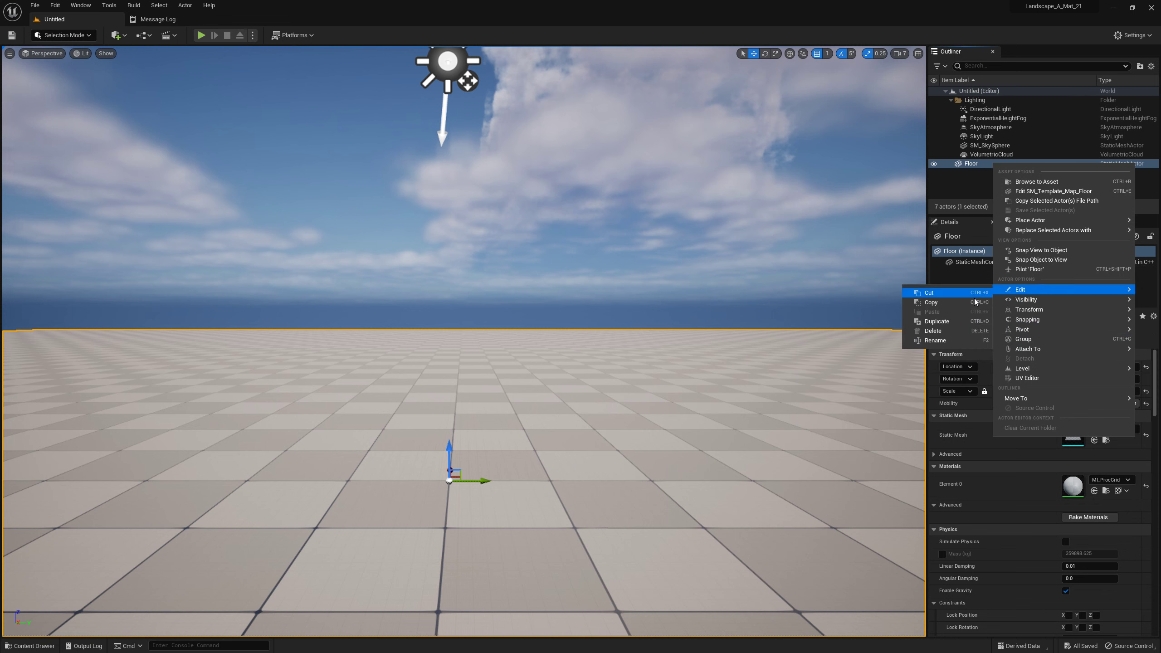
left_click(933, 331)
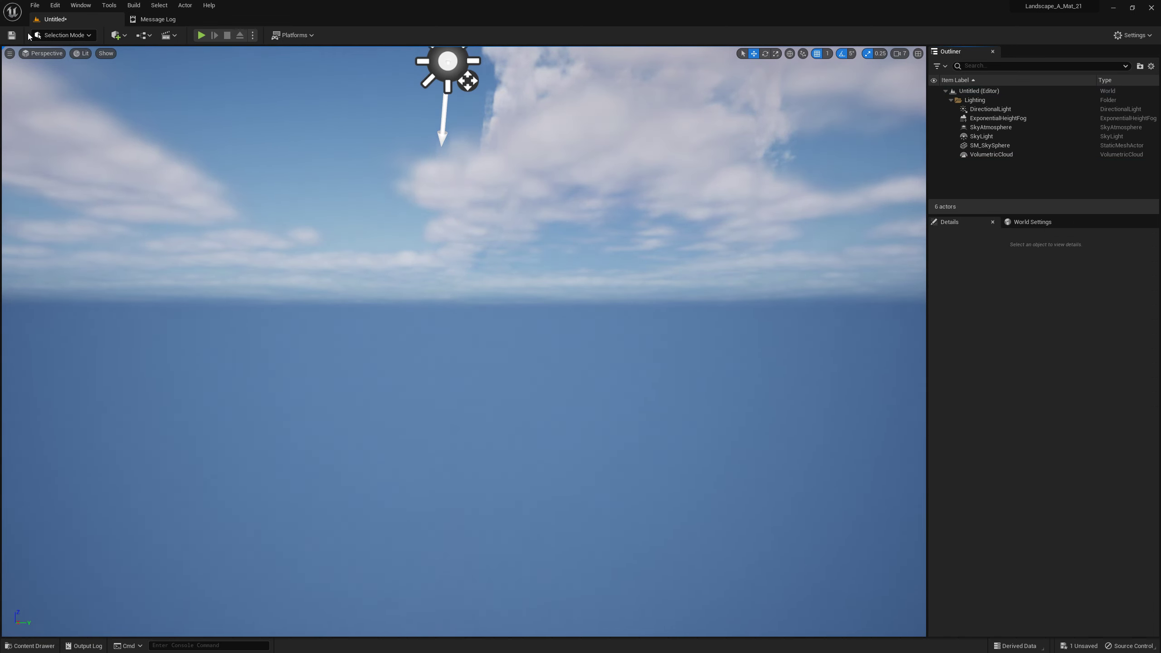
Step: In Landscape Mode, import Island10.png as a heightmap landscape with Scale Z set to 60
left_click(68, 37)
left_click(72, 59)
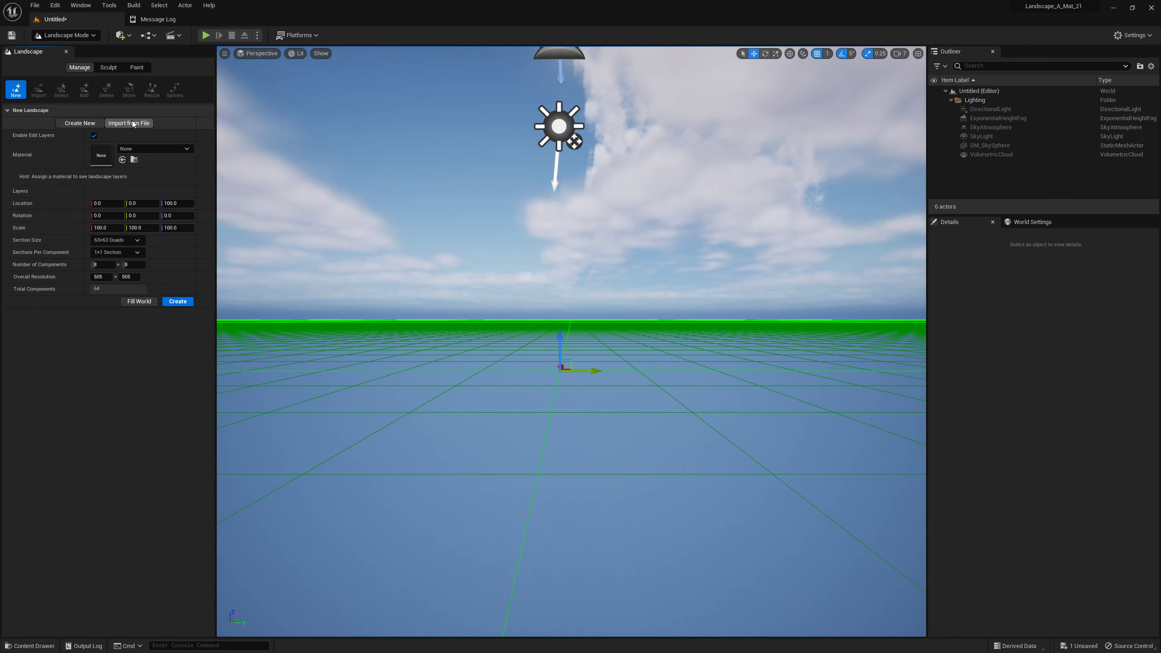
left_click(129, 124)
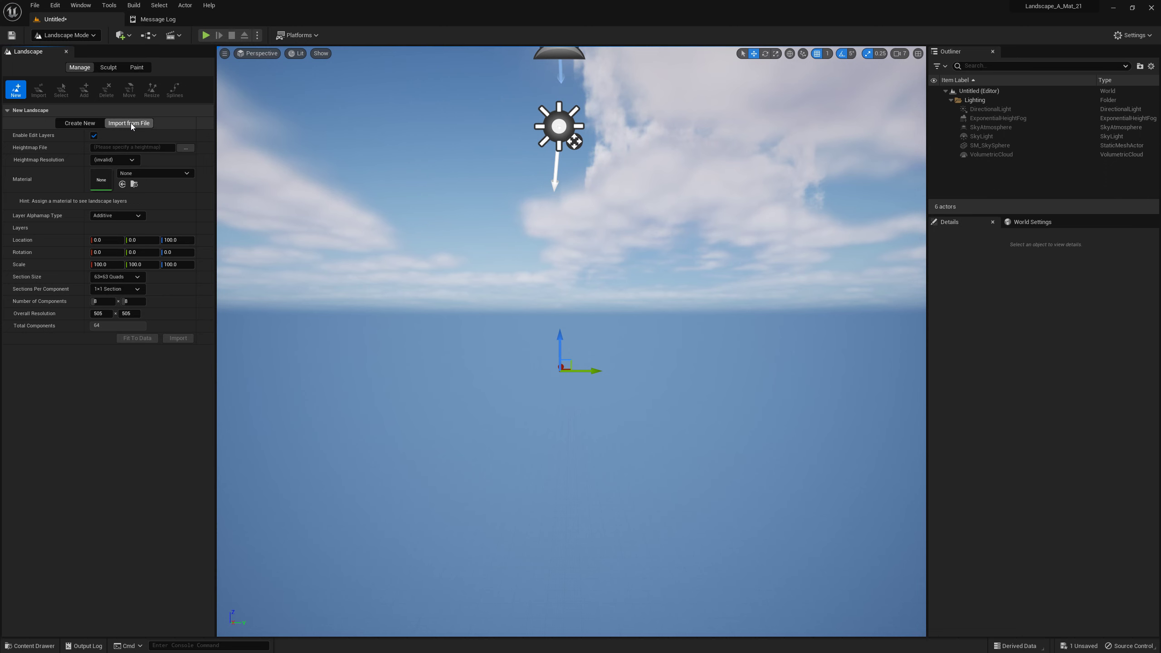
left_click(185, 148)
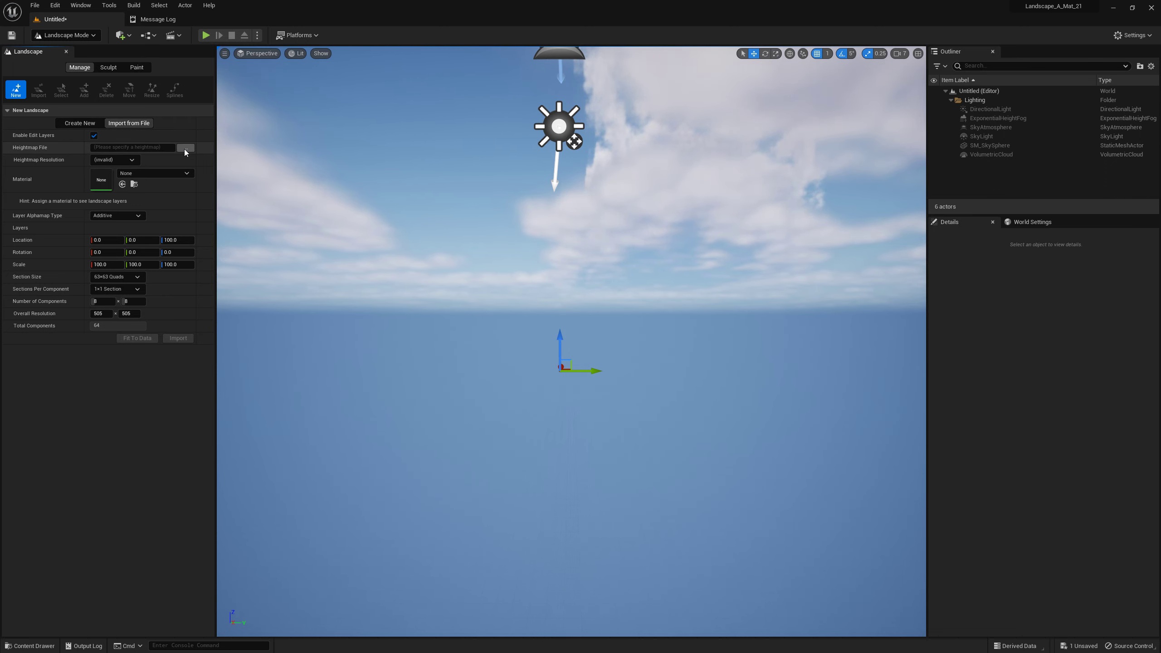
left_click(101, 141)
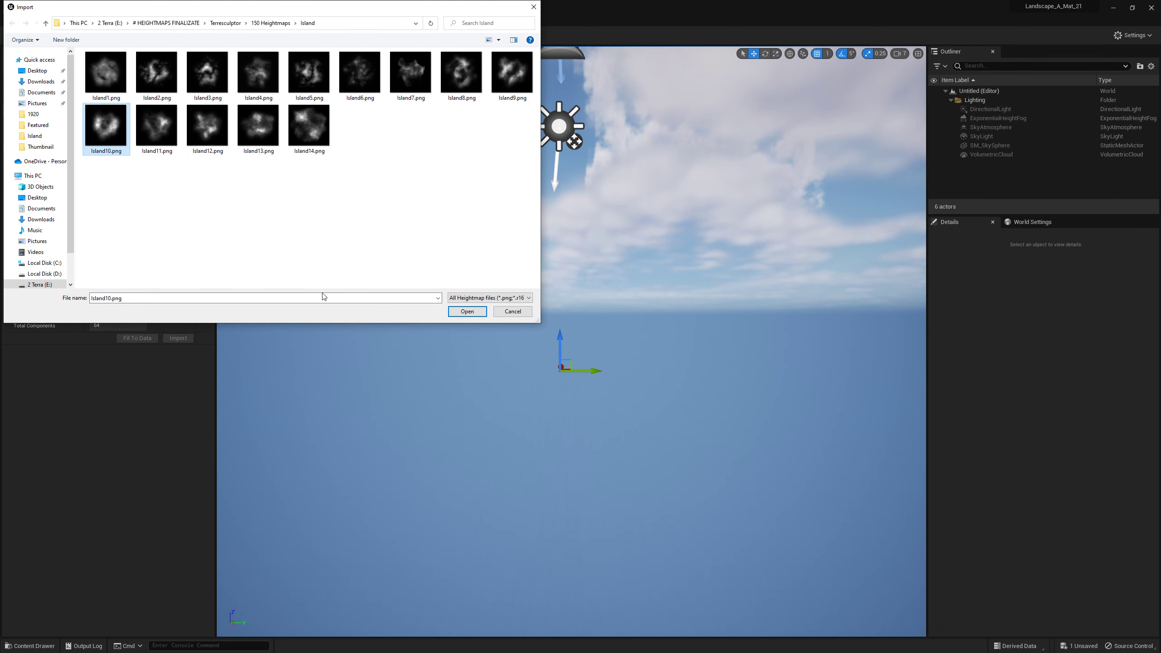
left_click(467, 311)
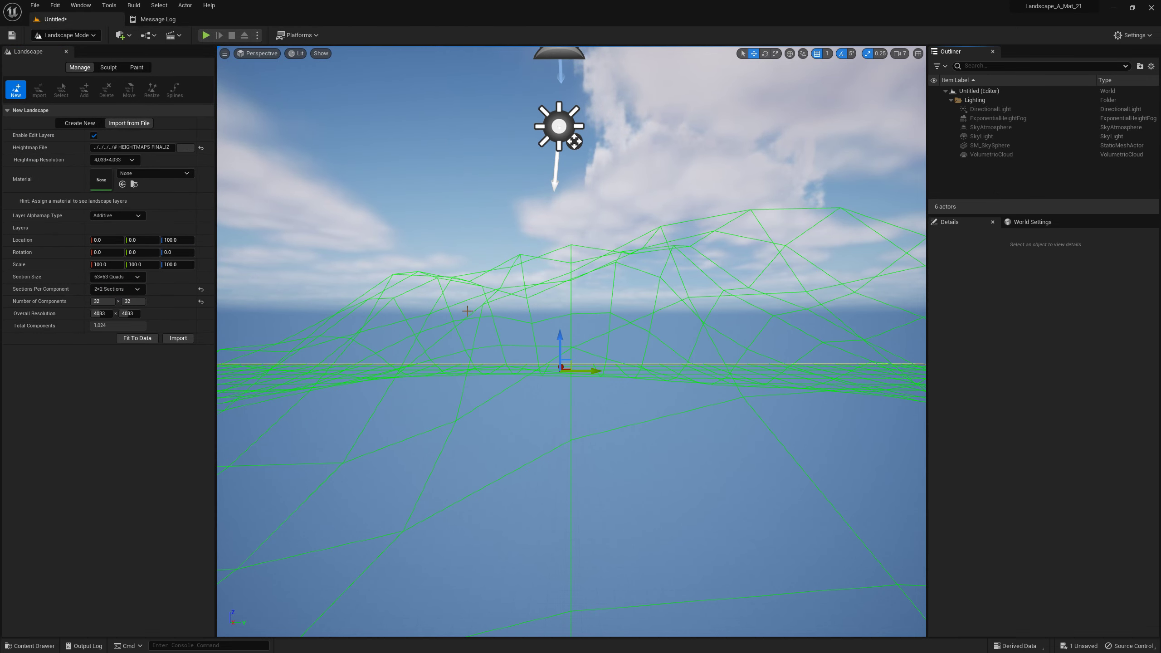
left_click(178, 265)
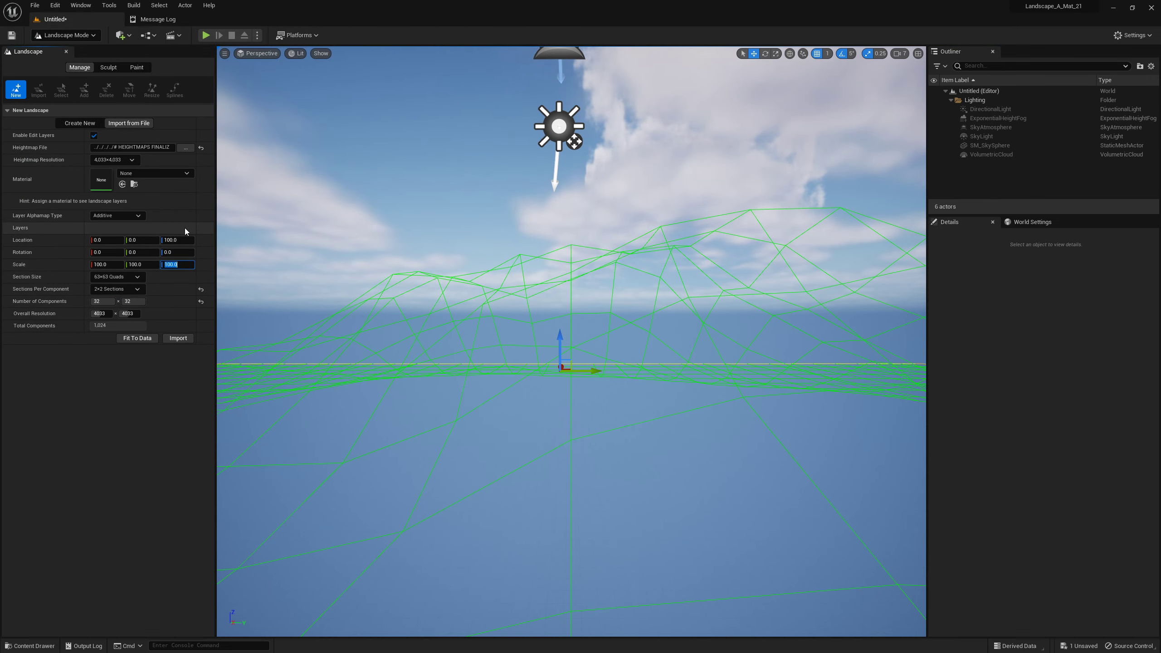
type("60")
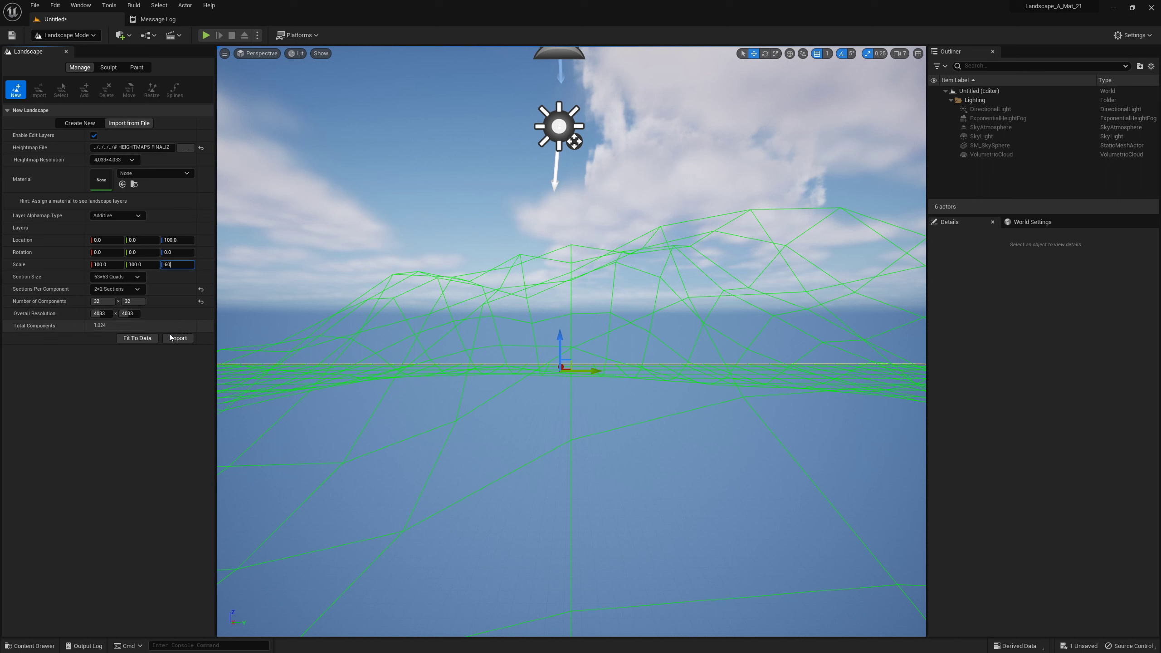
left_click(177, 339)
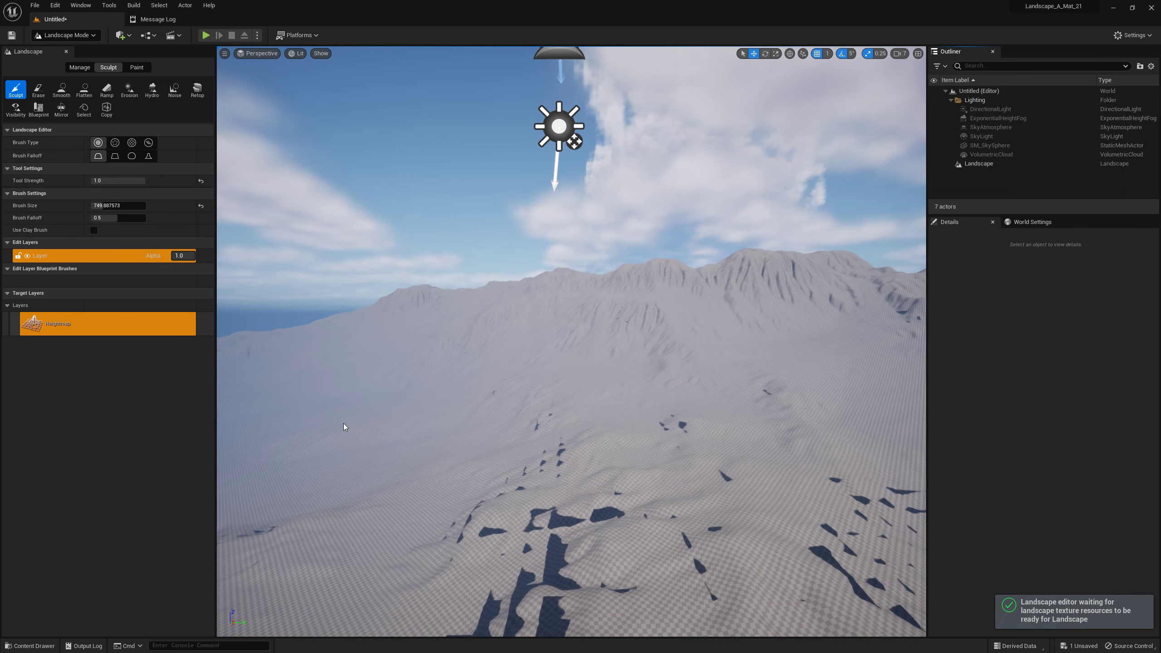
Step: Fly to the imported mountain, select the Landscape, and browse to Materials/Landscape/Dry in the Content Drawer
right_click_drag(343, 424, 343, 423)
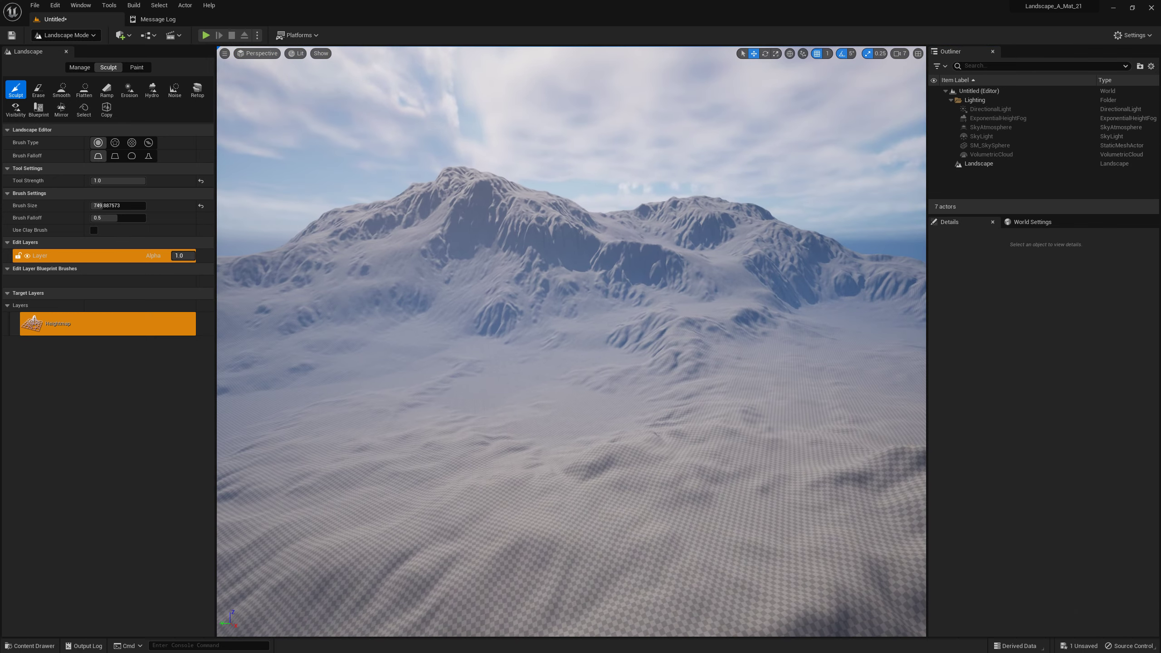
left_click(974, 164)
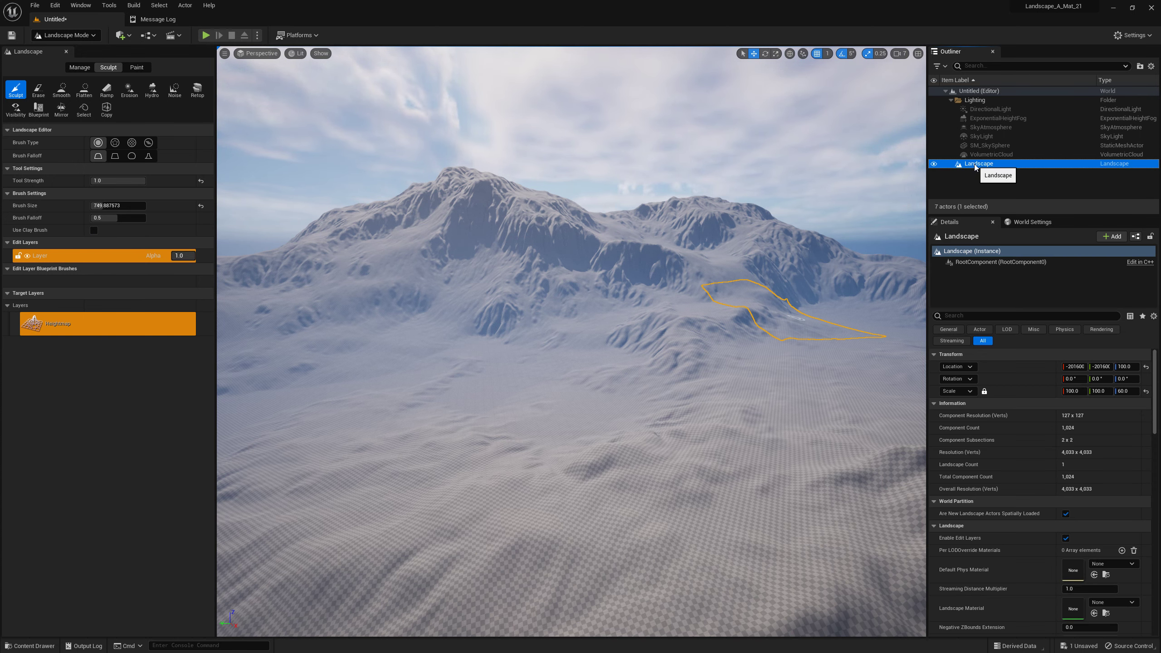
left_click(30, 646)
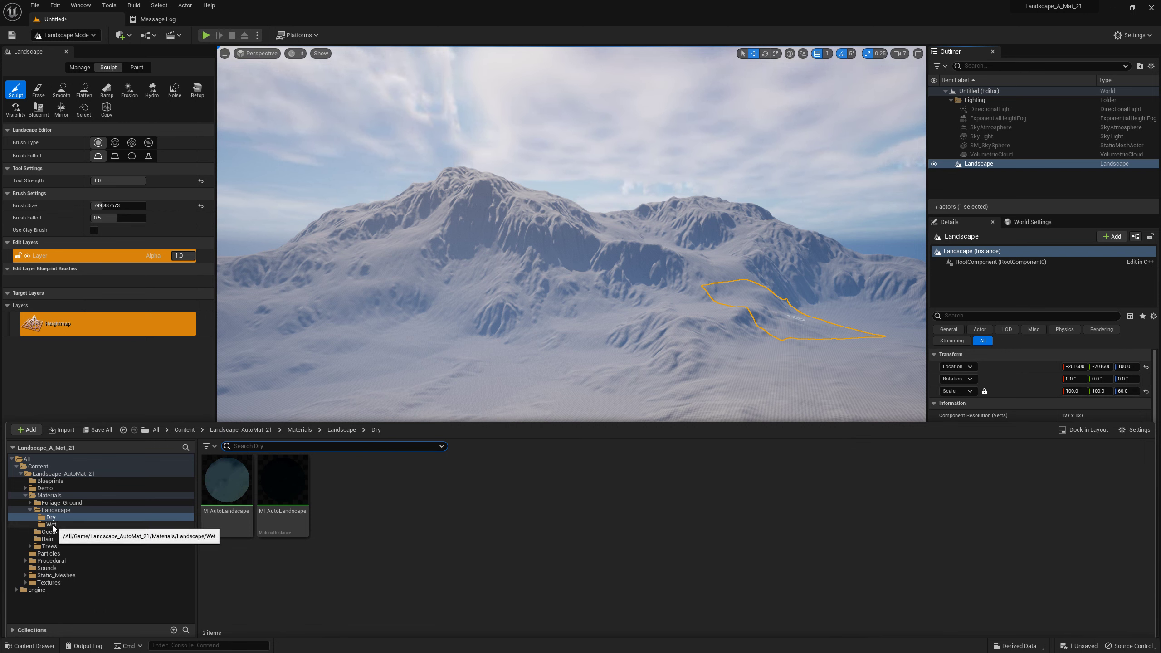
Step: Select MI_AutoLandscape in the Dry folder and assign it as the Landscape Material
left_click(56, 519)
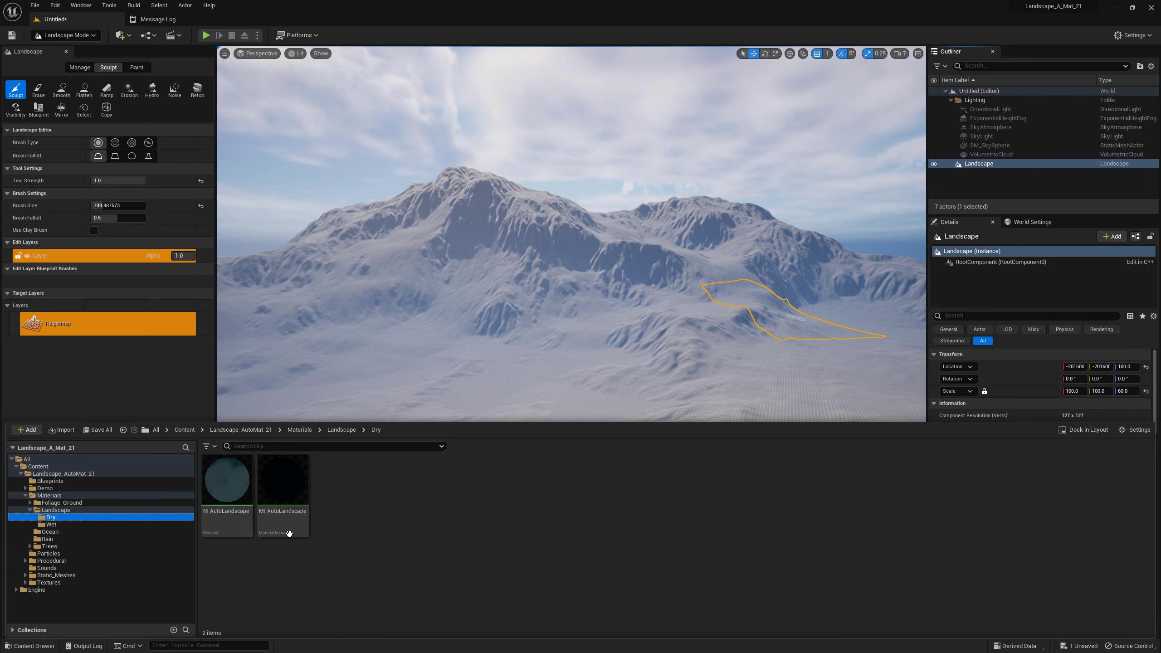
left_click(284, 522)
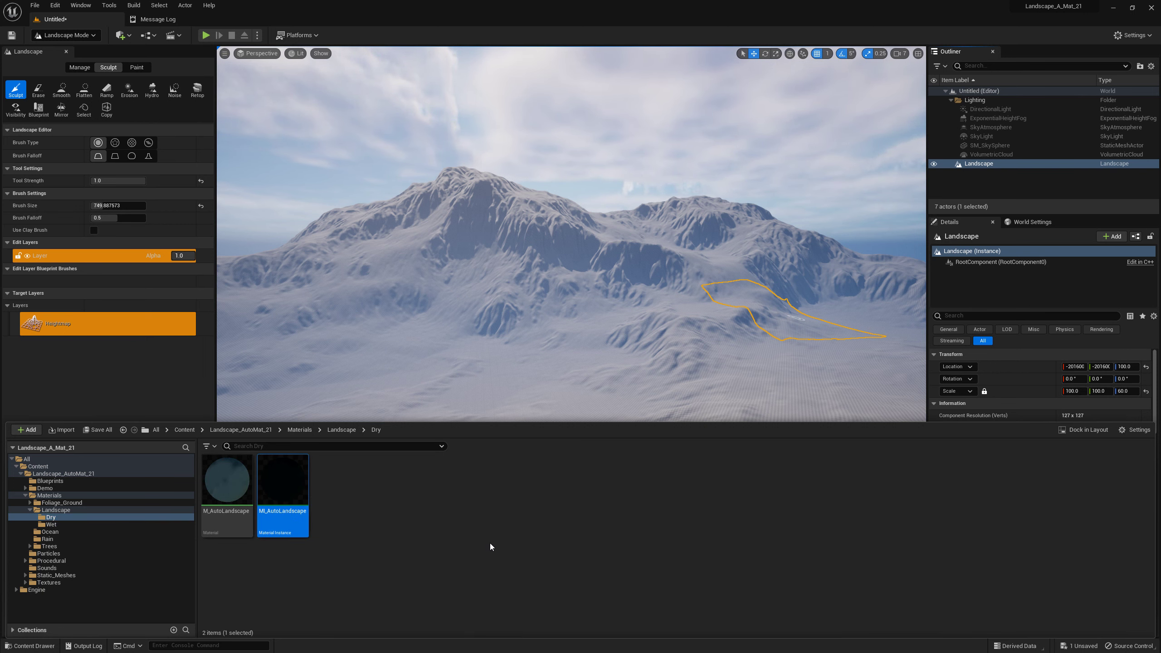
left_click(1153, 370)
scroll(1132, 461, "down", 3)
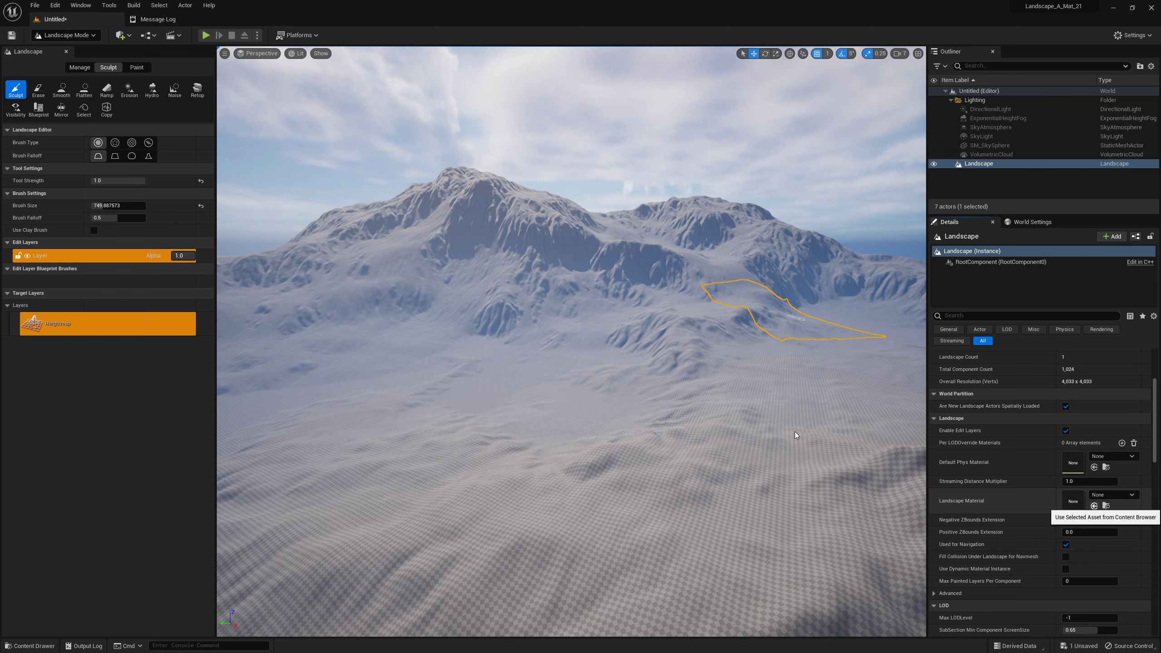
left_click(1094, 505)
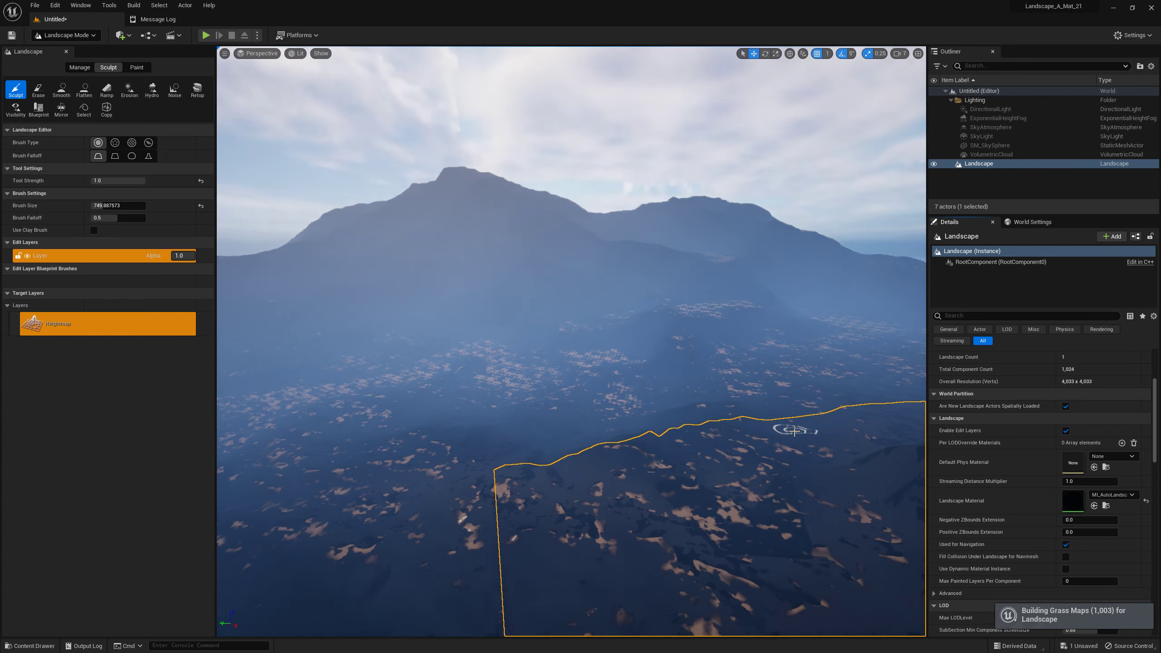
Step: Assign L1_LayerInfo to the landscape paint layer L1
left_click(139, 69)
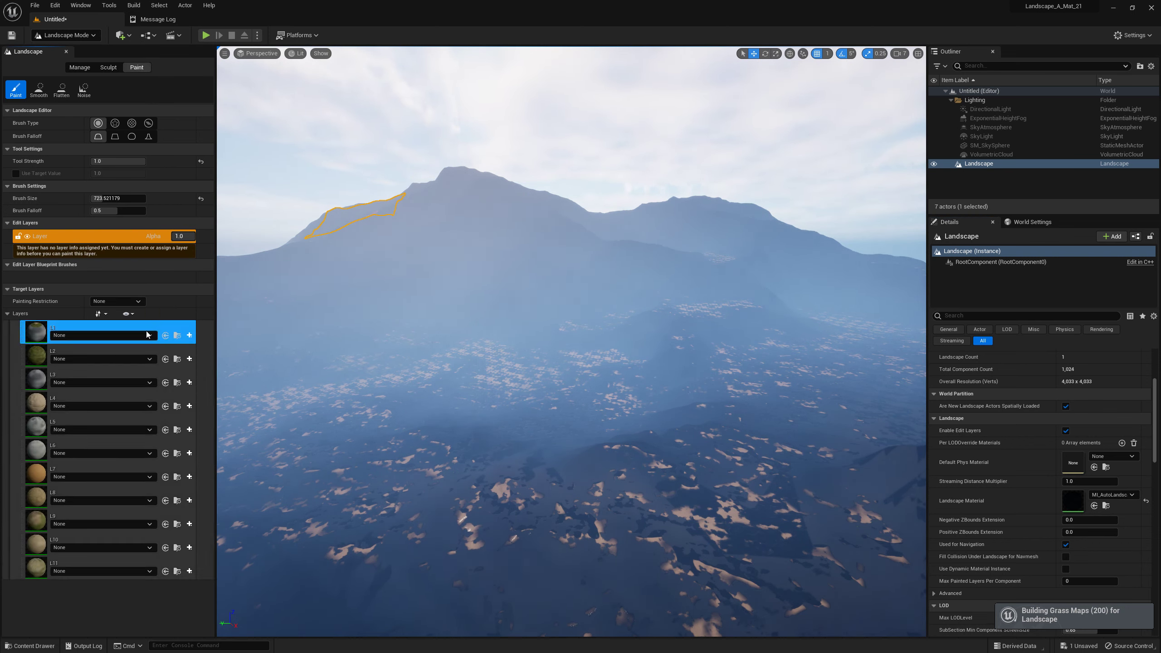
left_click(107, 336)
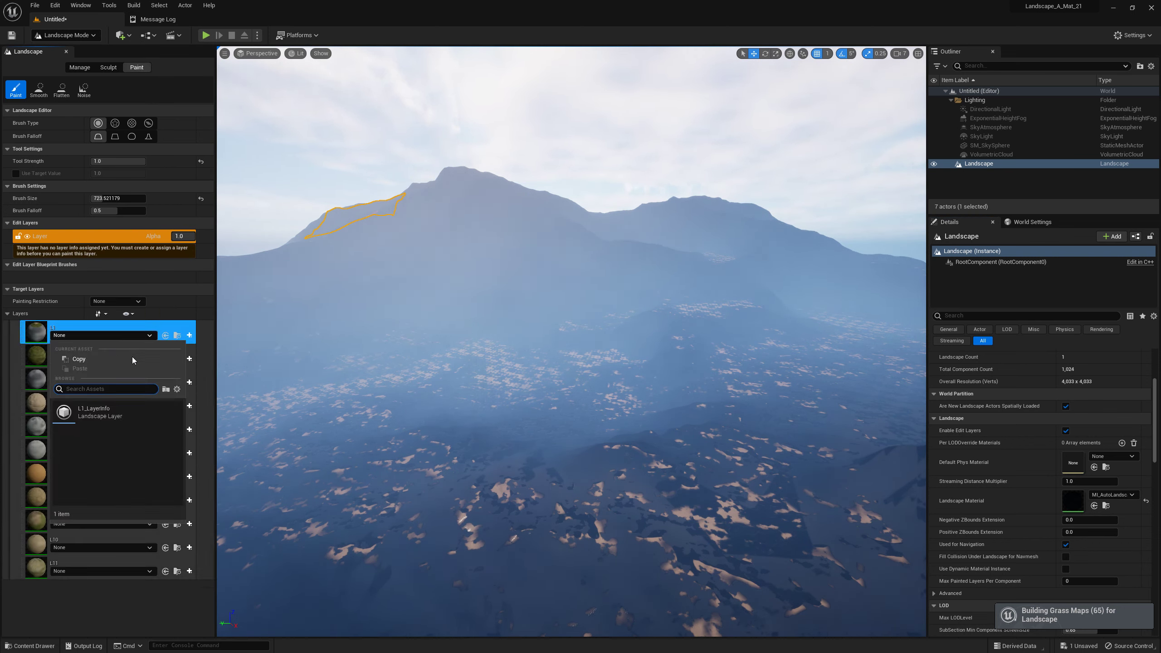
left_click(121, 412)
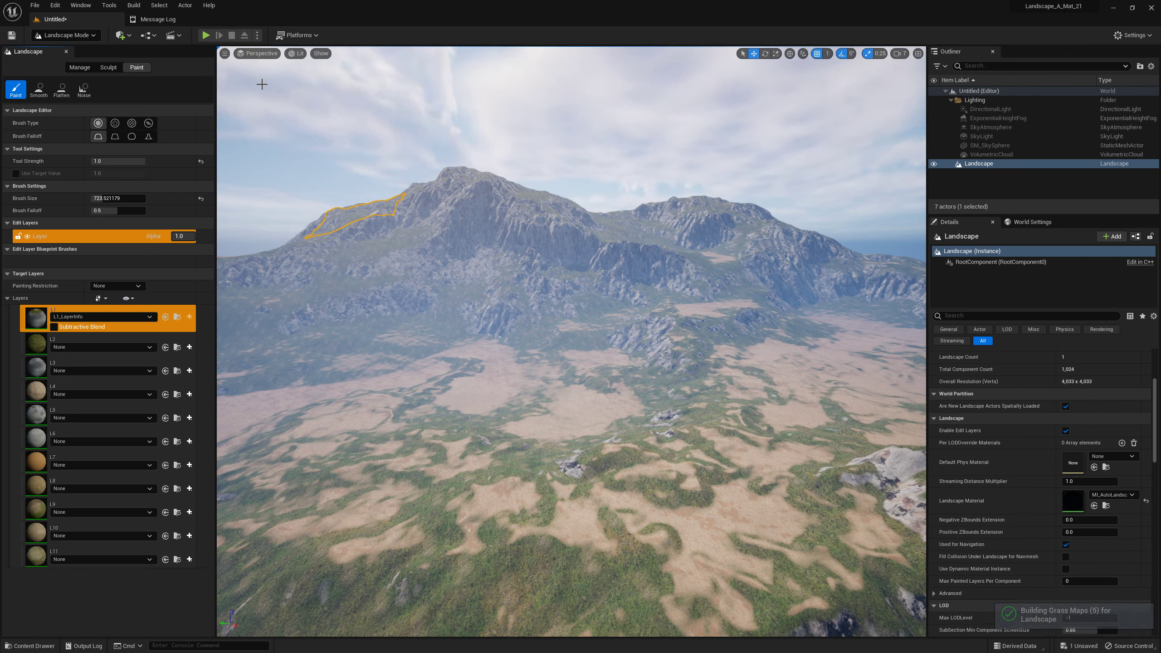
Step: Return to Selection Mode, fly close to the grassy hillside, and bring up the Quick Add actor list
left_click(76, 37)
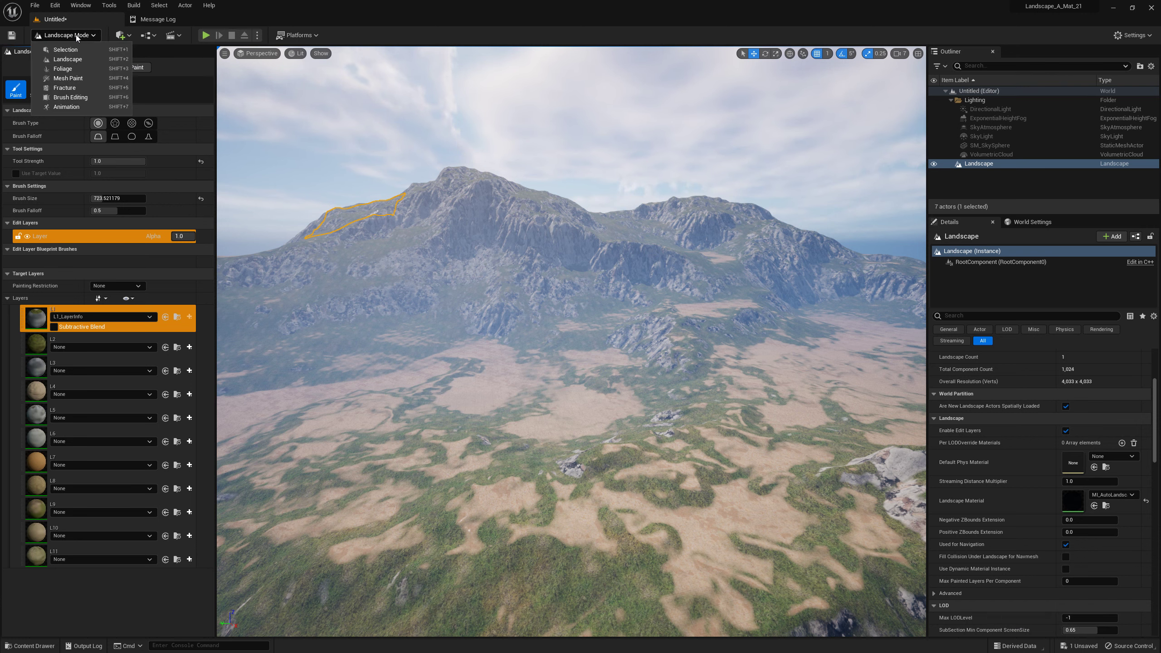
left_click(76, 48)
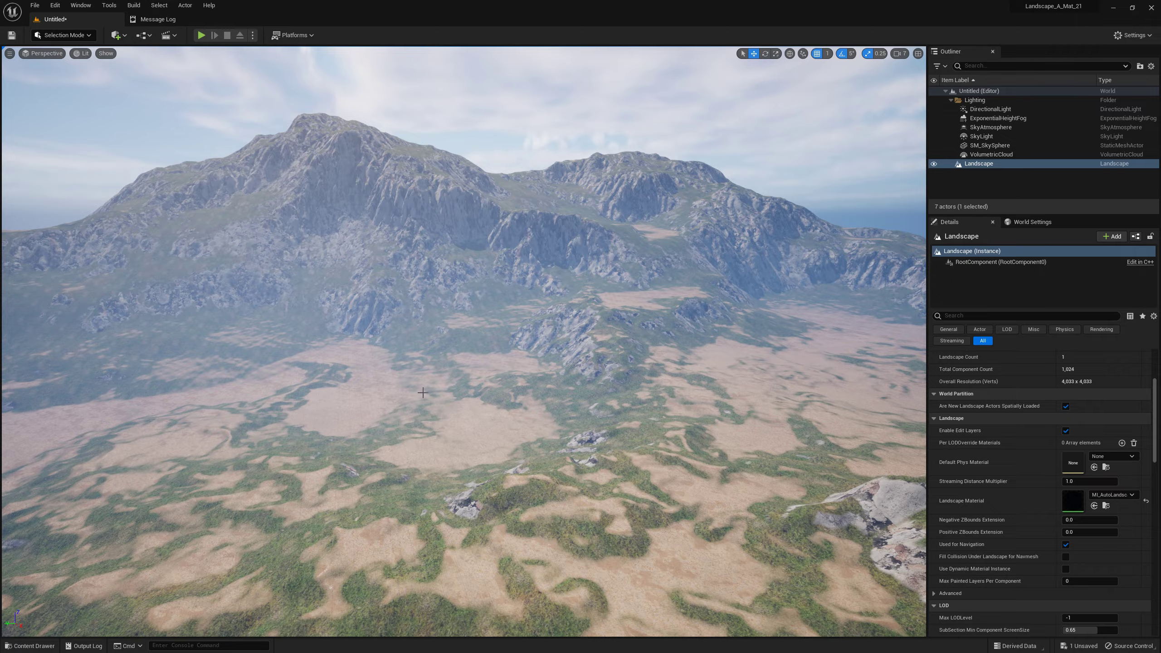
mouse_move(464, 320)
right_mouse_down()
mouse_move(464, 366)
mouse_move(464, 321)
mouse_move(411, 311)
right_mouse_up()
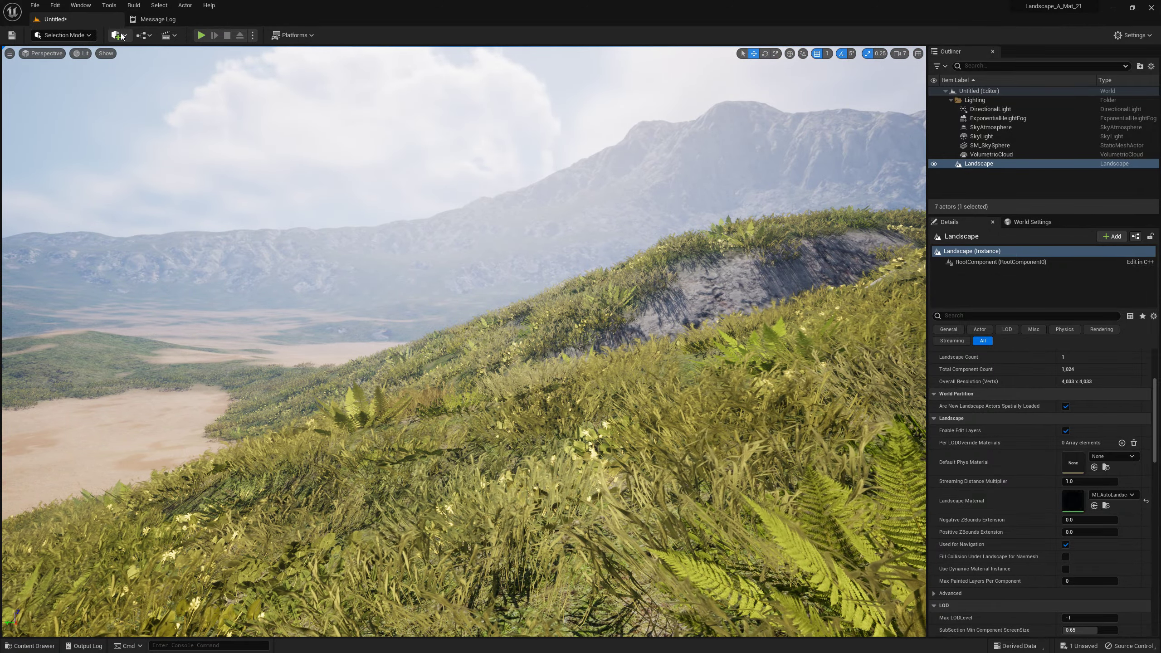
left_click(123, 36)
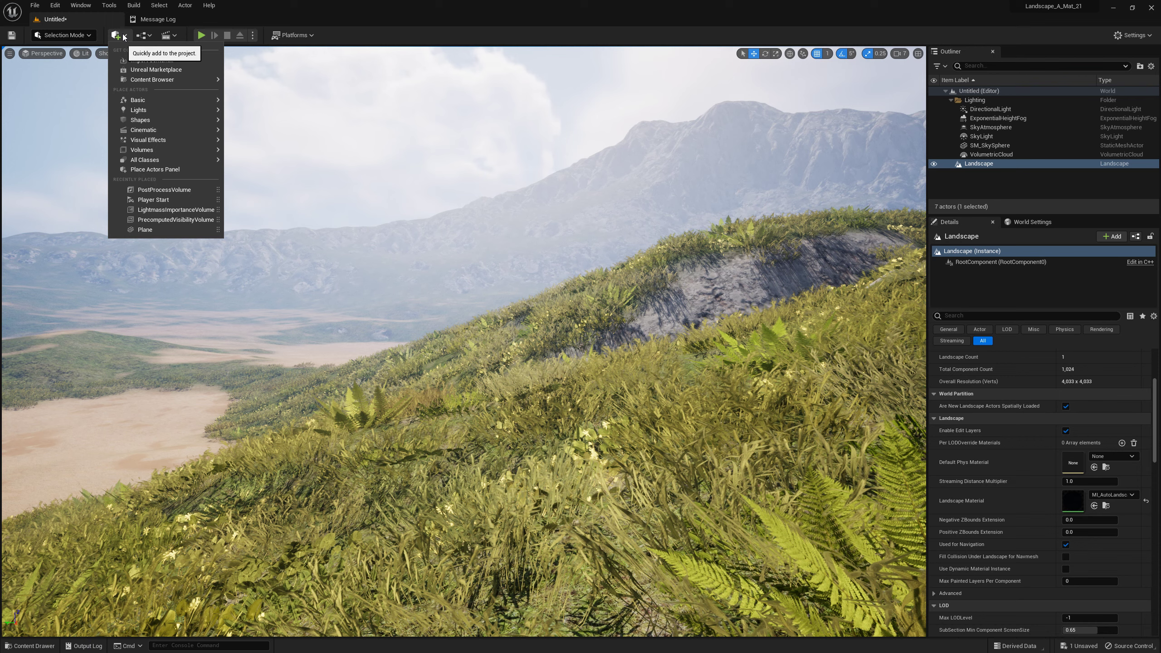
Step: Place a PostProcessVolume and set its exposure Min and Max Brightness both to 1.0
left_click(156, 190)
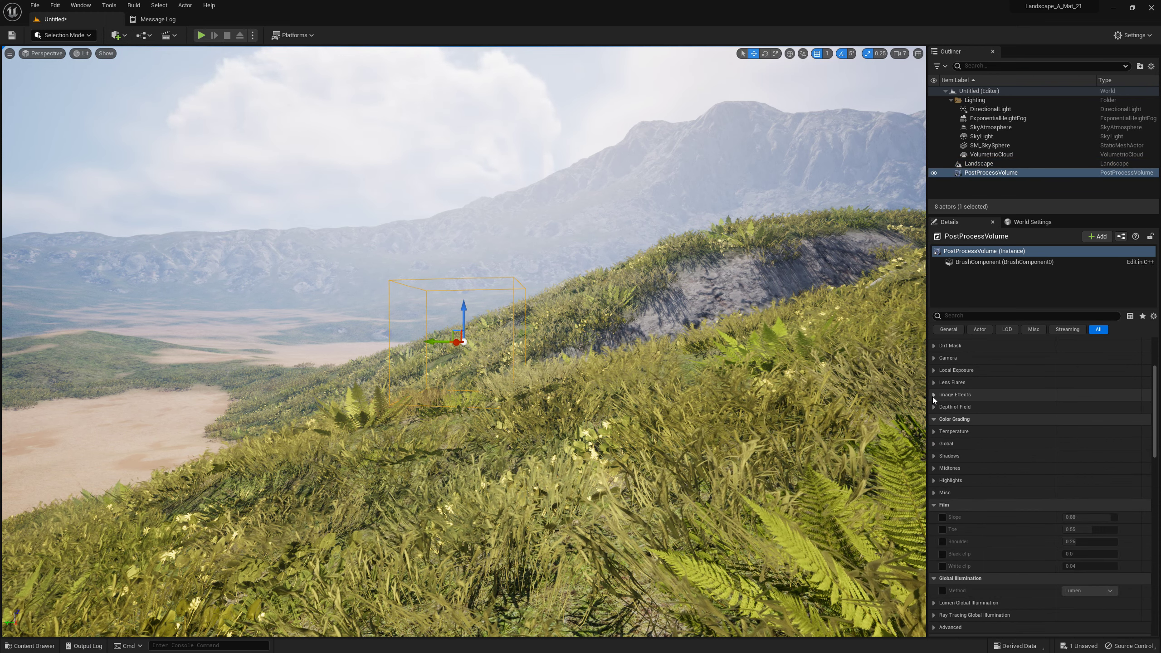
scroll(1157, 395, "up", 2)
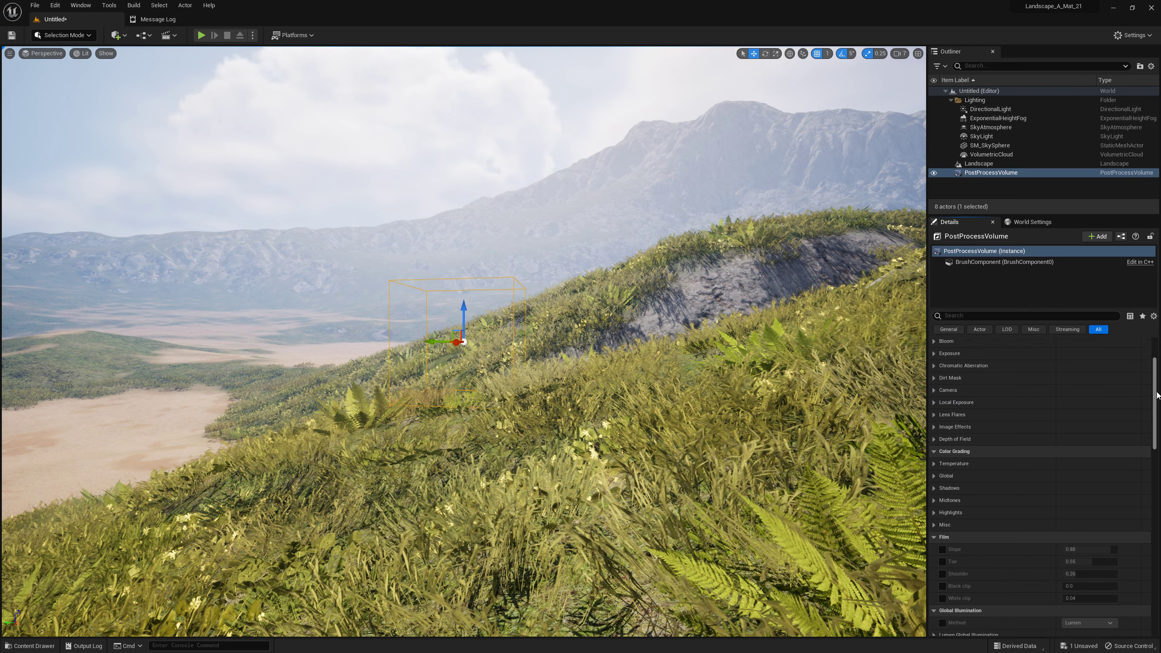
scroll(1157, 395, "up", 3)
left_click(935, 407)
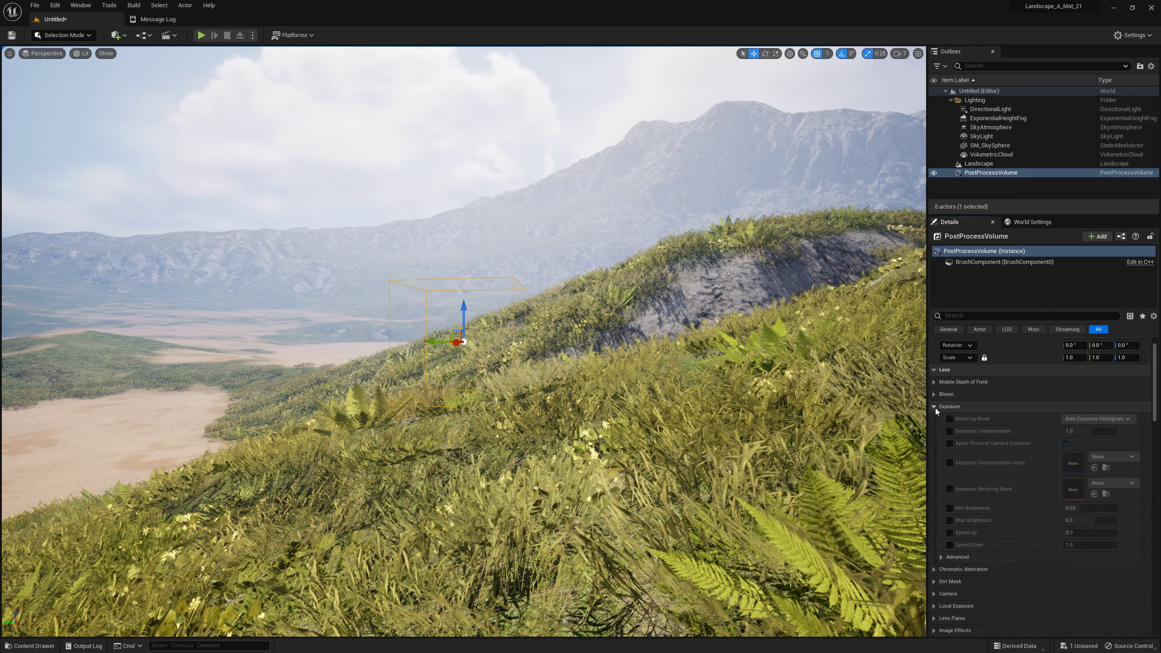
left_click(950, 509)
left_click(950, 521)
left_click(1078, 508)
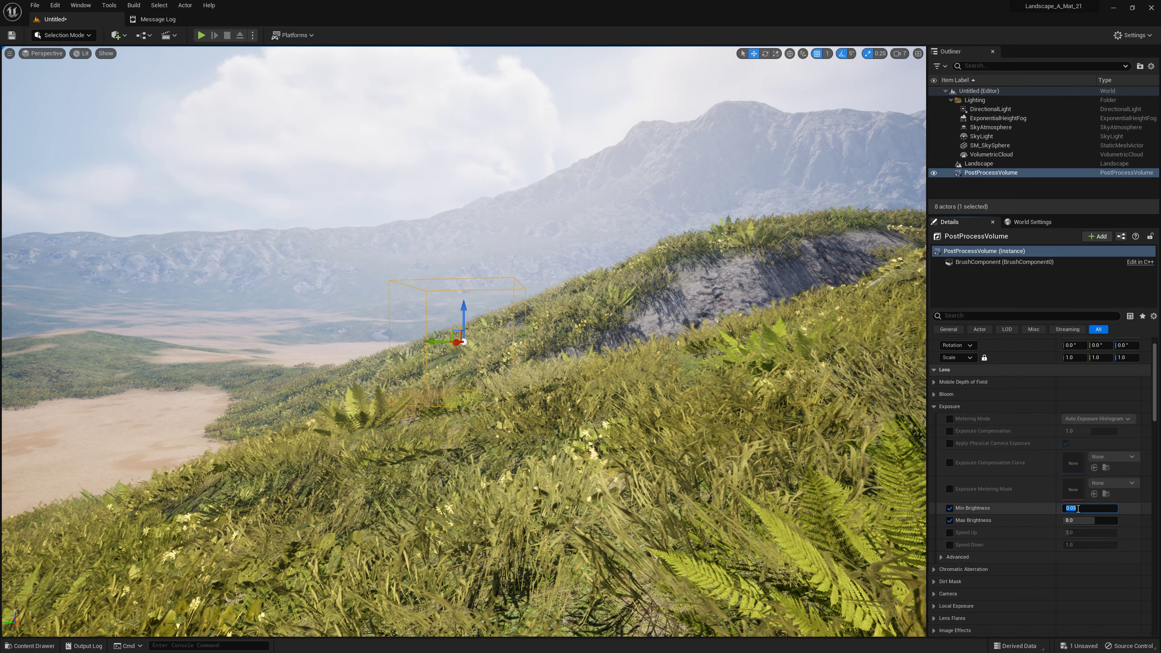
type("1")
key("Tab")
type("1")
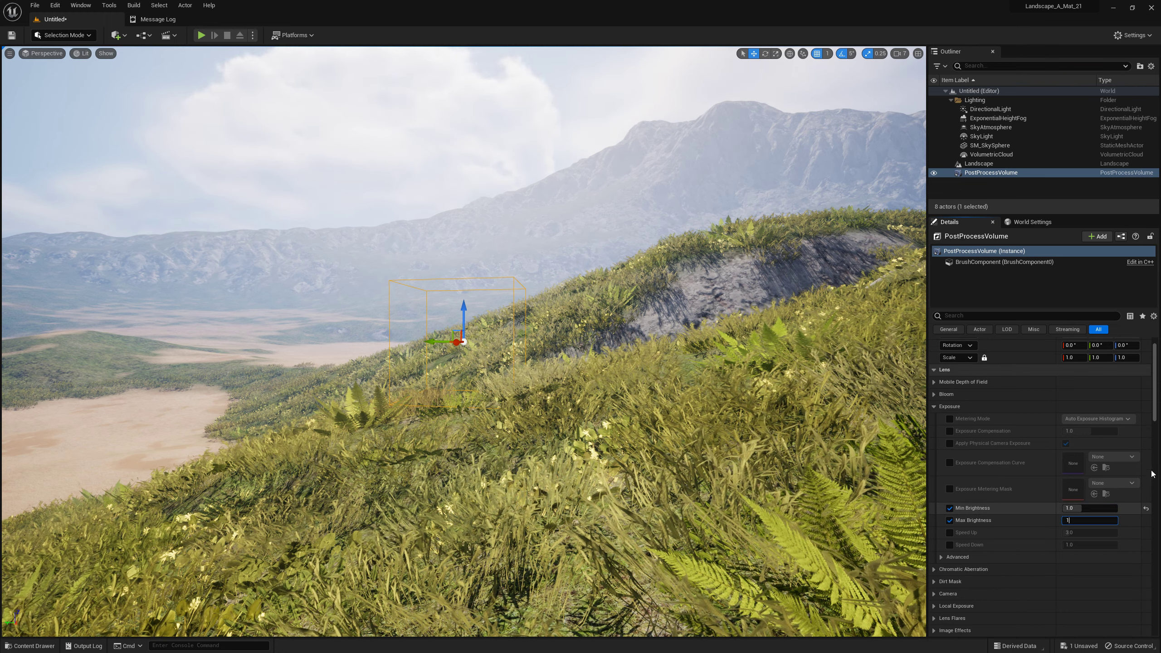
key("Return")
Step: Enable Infinite Extent (Unbound) on the PostProcessVolume
scroll(1098, 474, "down", 3)
scroll(1098, 475, "down", 3)
scroll(1098, 474, "down", 4)
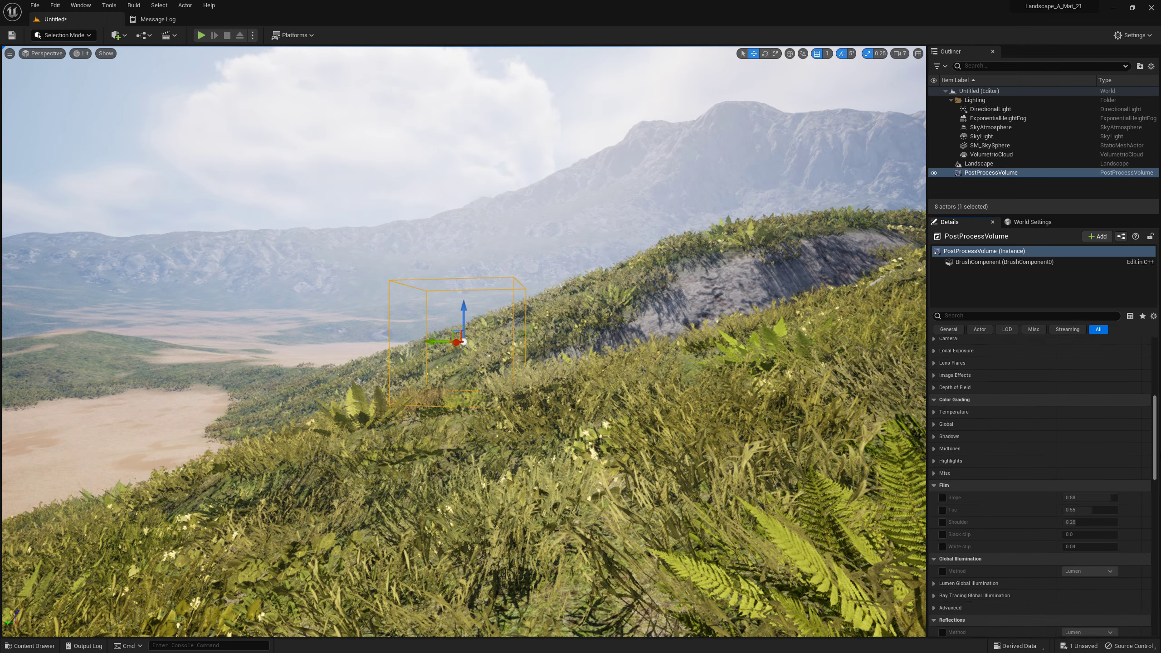
scroll(1070, 504, "down", 5)
scroll(1070, 504, "down", 5)
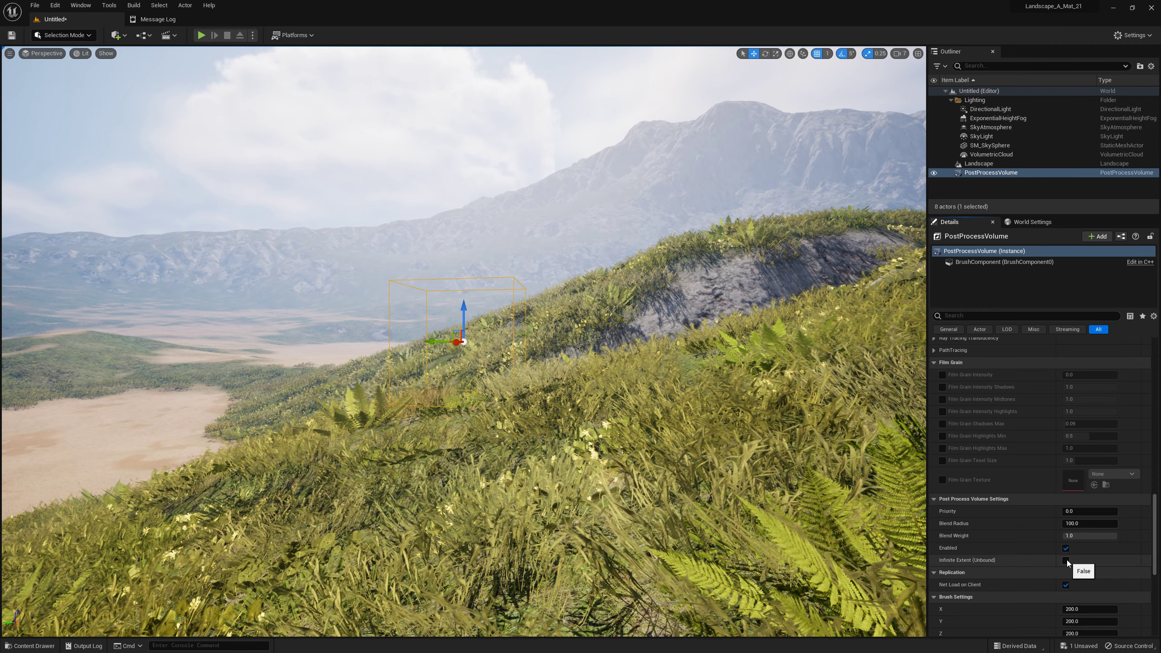
left_click(1066, 561)
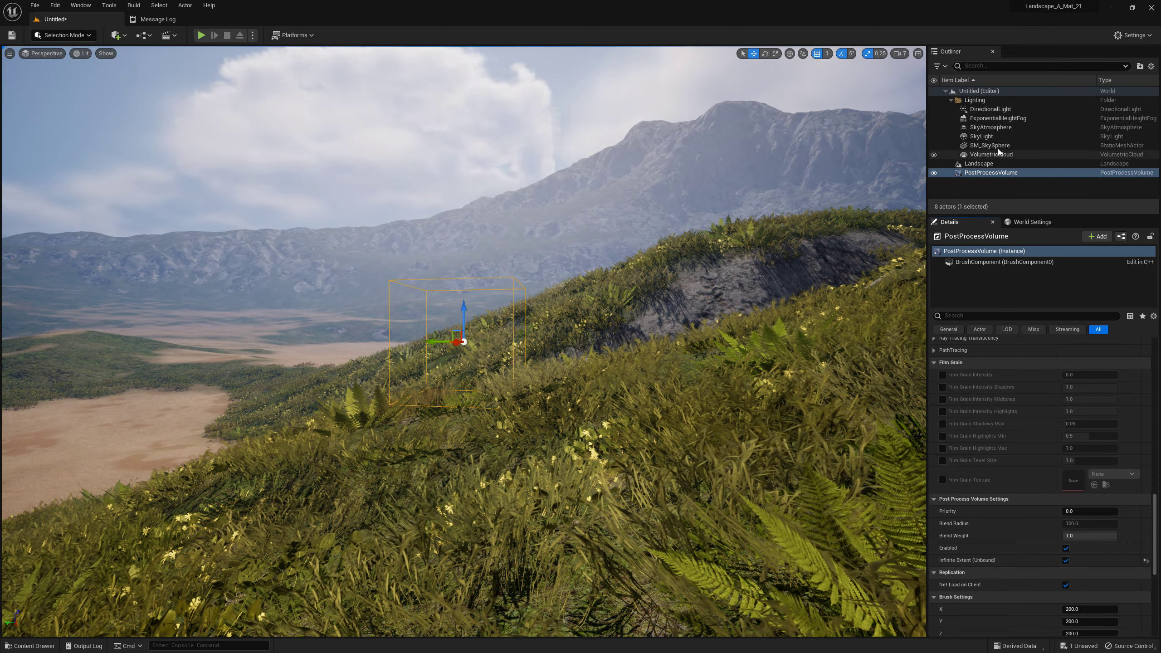
Step: Set the ExponentialHeightFog's Fog Density to 0.002 and Fog Height Falloff to 0.02
left_click(991, 120)
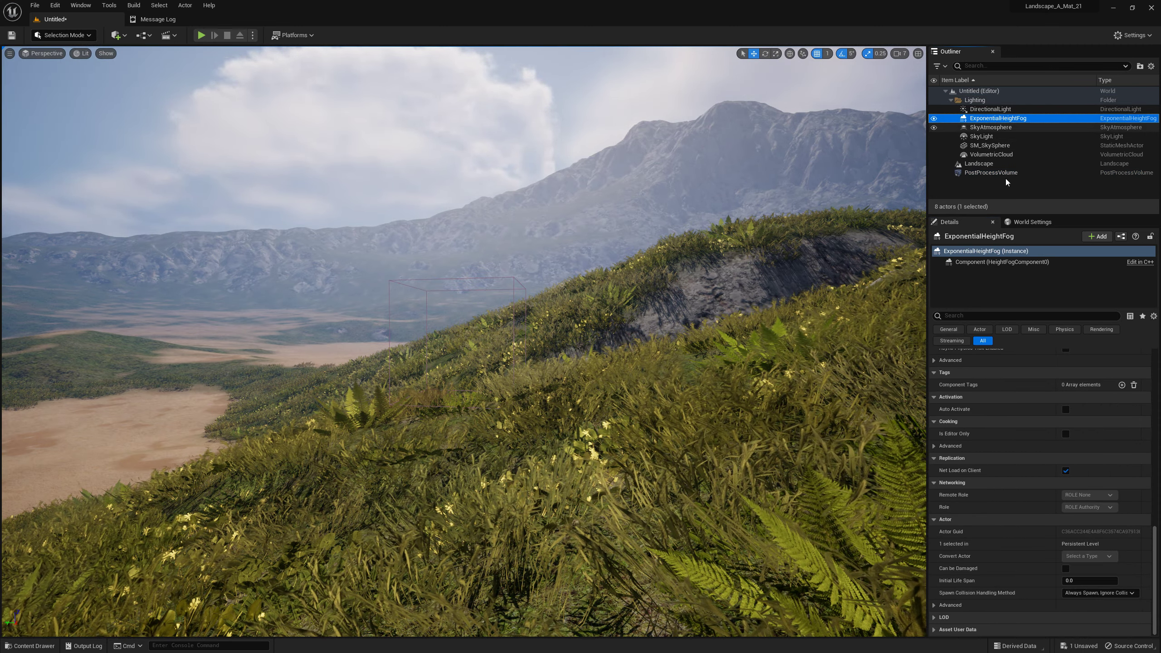
scroll(1042, 457, "up", 10)
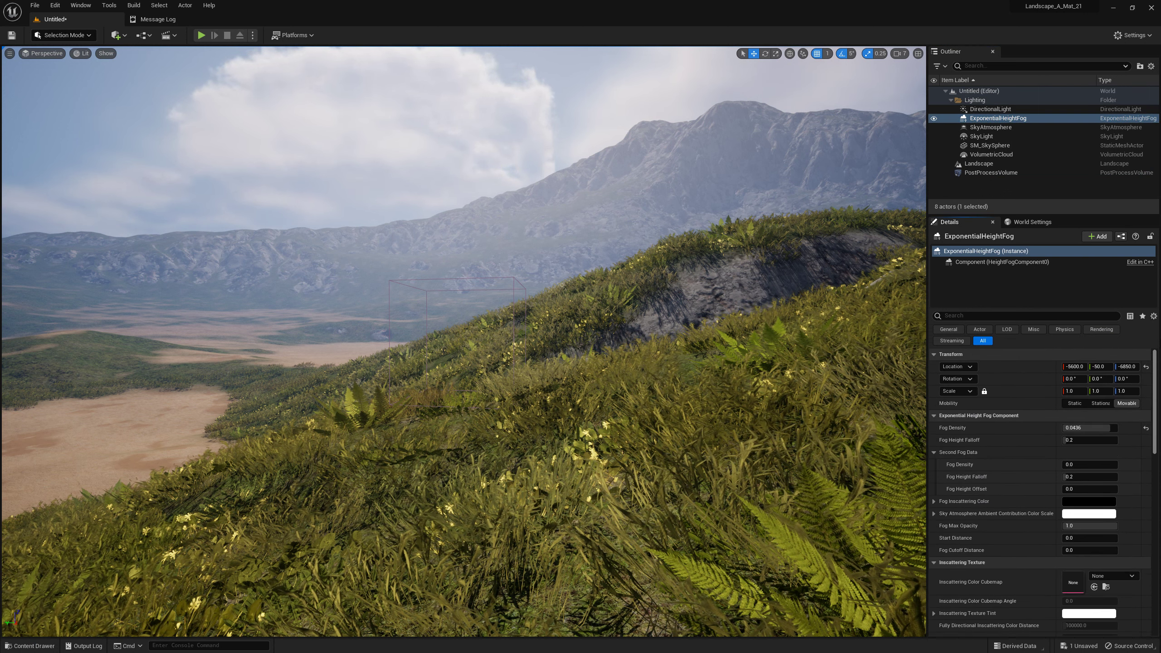
left_click(1089, 426)
type(".002")
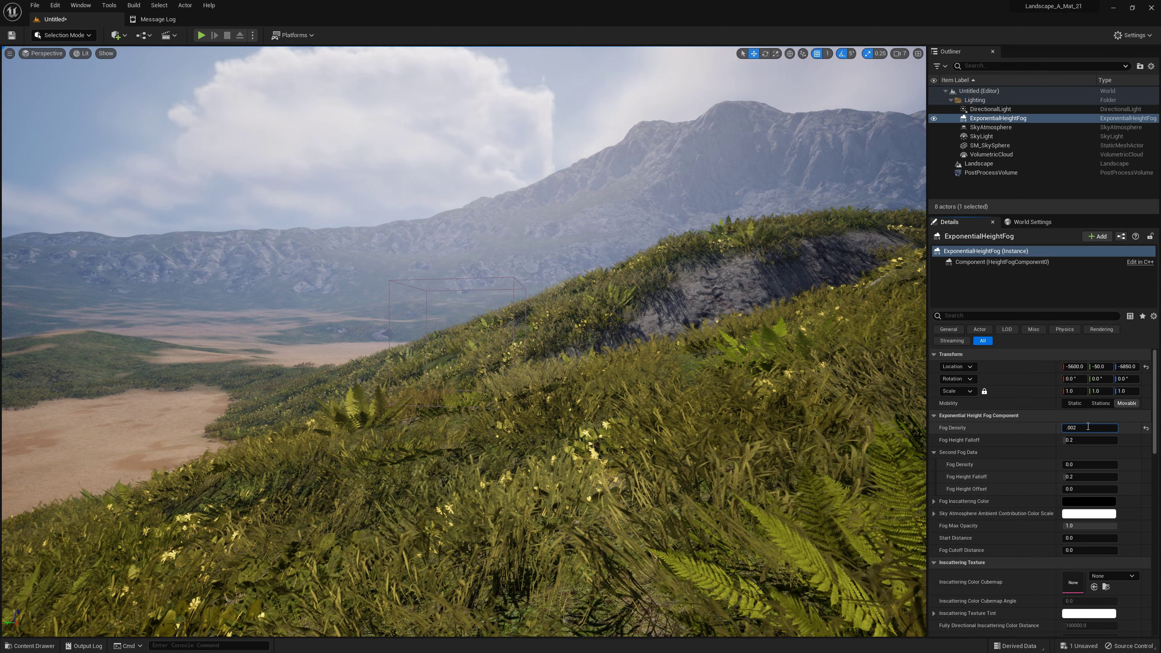
key("Return")
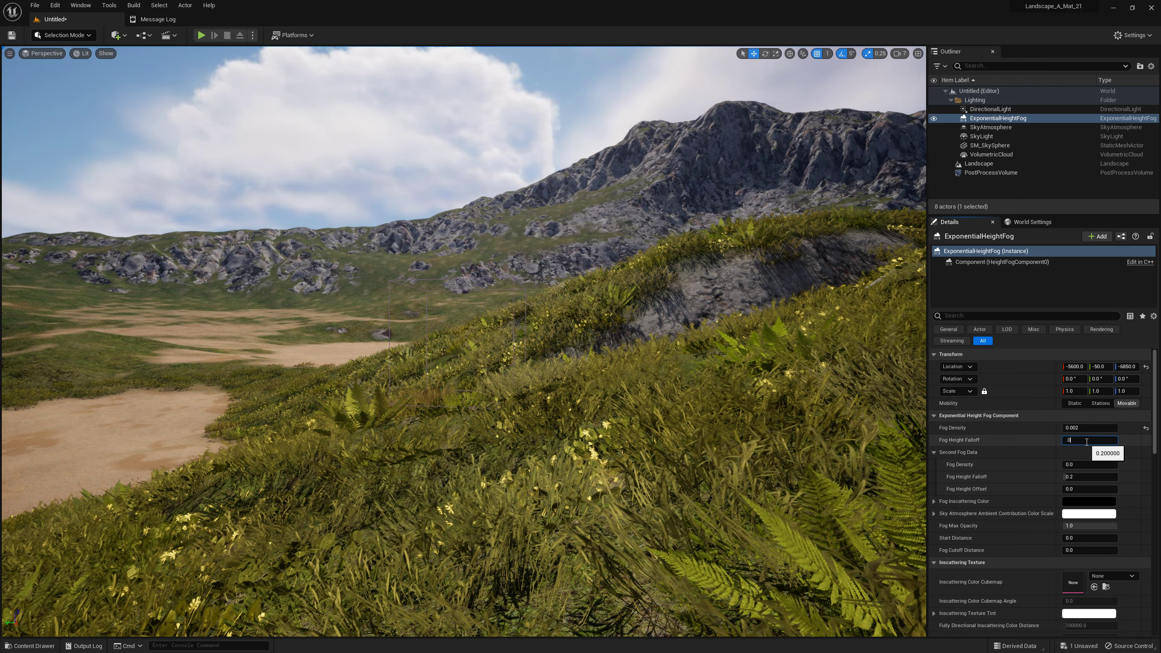
type(".02")
type("0.02")
key("Return")
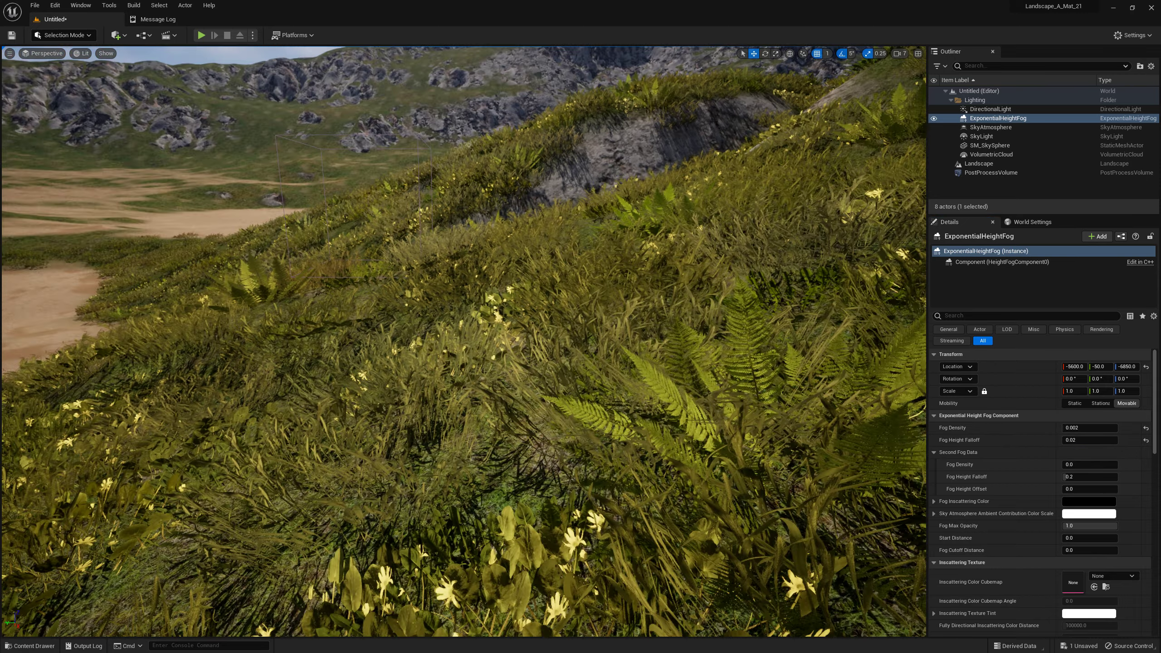
Step: Fly the view down to the sandy valley floor facing the ridge and tilt up to show the sky
mouse_move(464, 297)
right_mouse_down()
mouse_move(464, 411)
mouse_move(464, 182)
right_mouse_up()
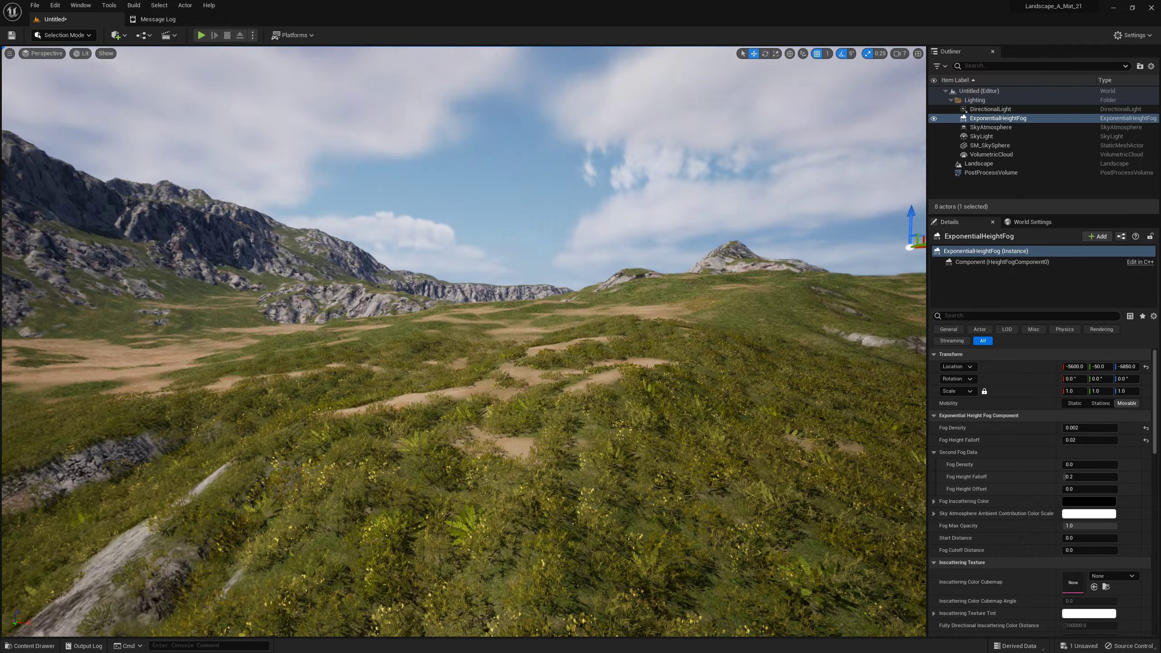
mouse_move(464, 297)
right_mouse_down()
mouse_move(412, 297)
mouse_move(464, 274)
mouse_move(411, 293)
right_mouse_up()
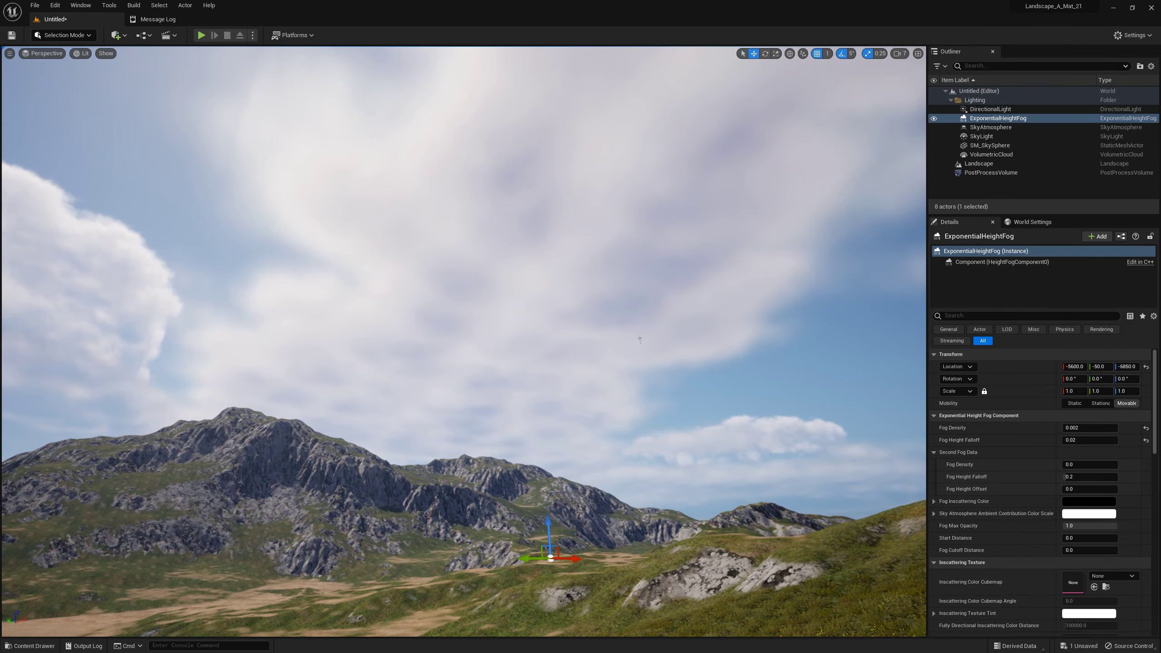
right_click_drag(914, 161, 914, 137)
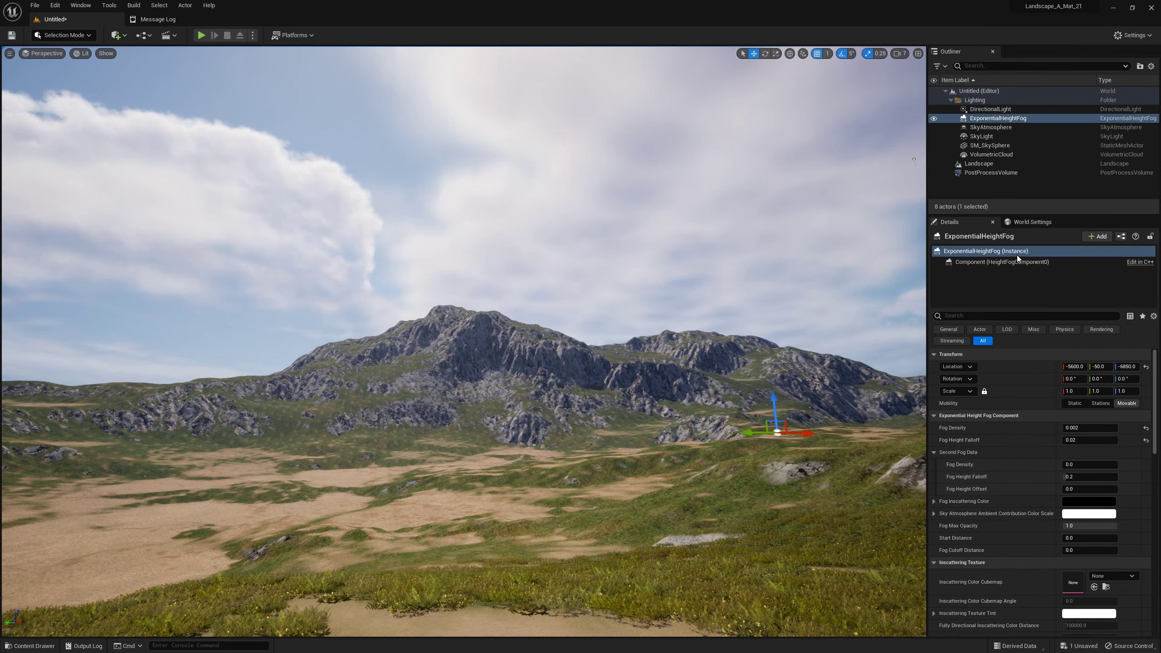
Step: Change the DirectionalLight's rotation to a new sun angle, then fly to a grassy hillside to see the shadows
left_click(986, 111)
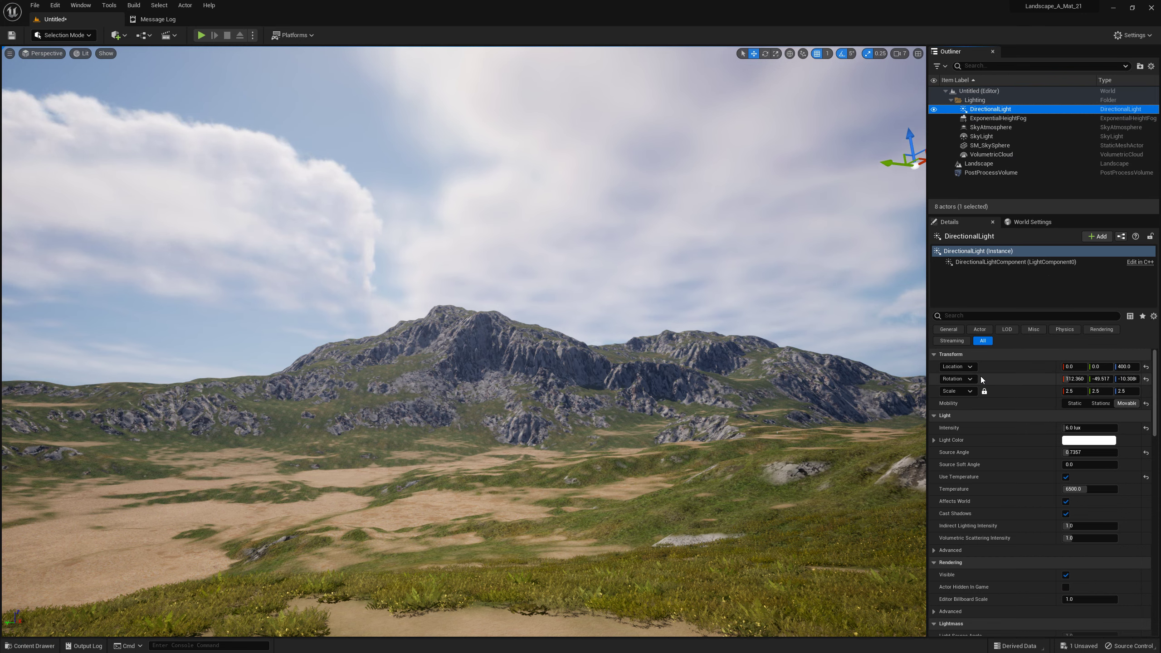
left_click(955, 377)
left_click(976, 393)
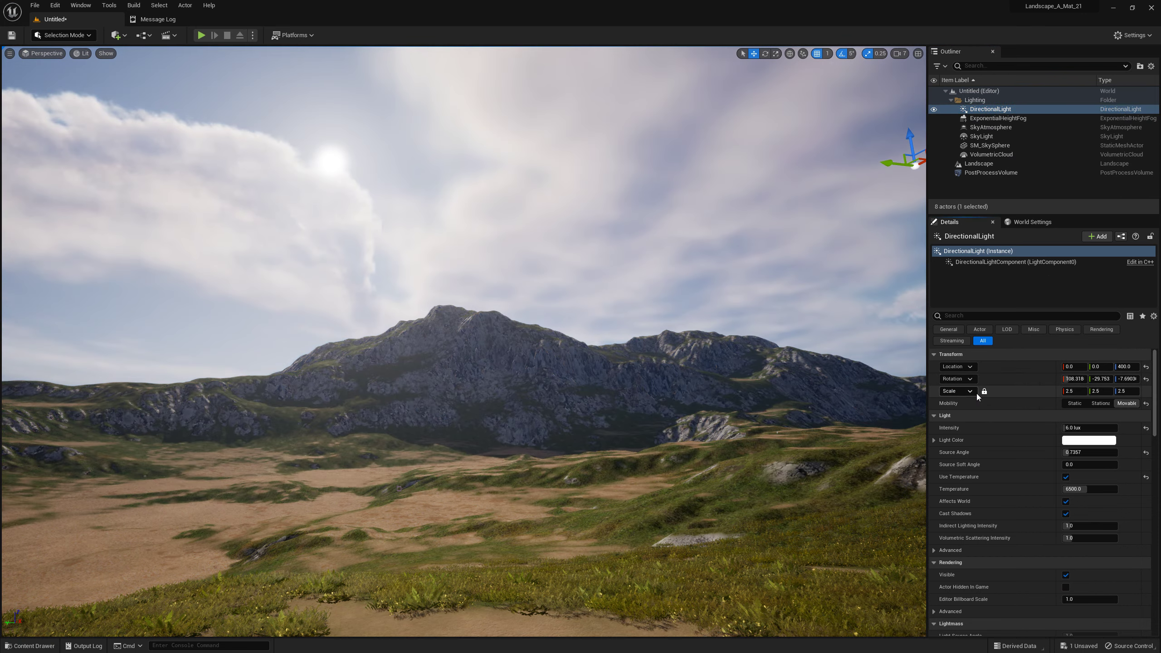
right_click_drag(855, 382, 777, 366)
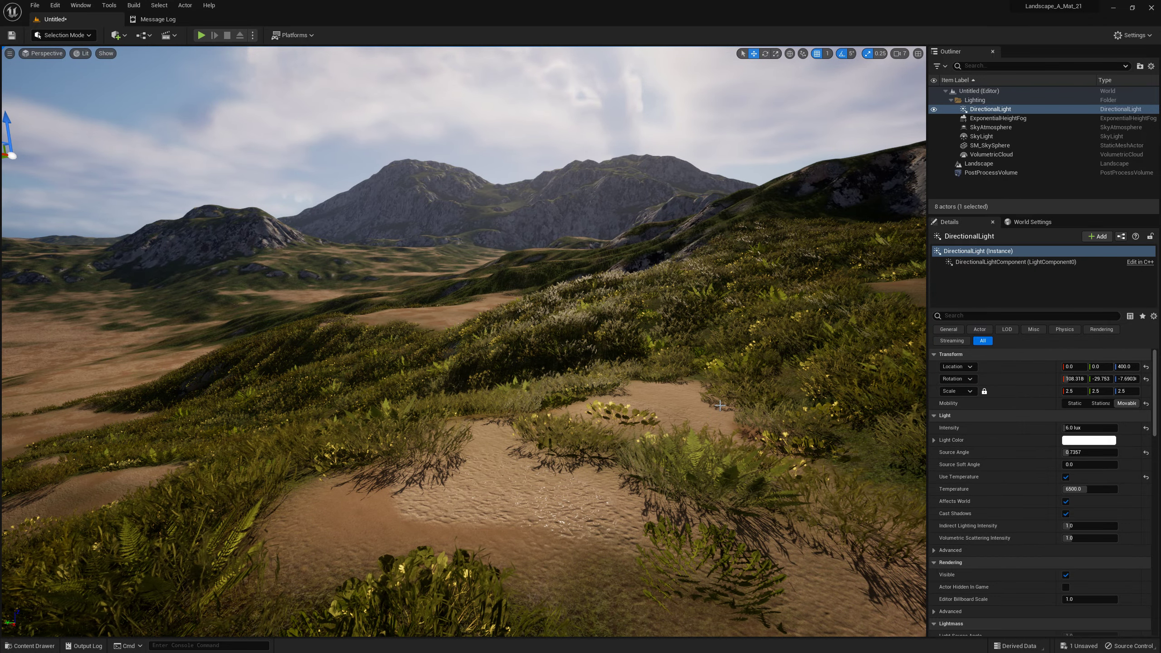
Step: Set GameMode Override to BP_FirstPersonGameMode in World Settings and play the level in first person
left_click(1037, 223)
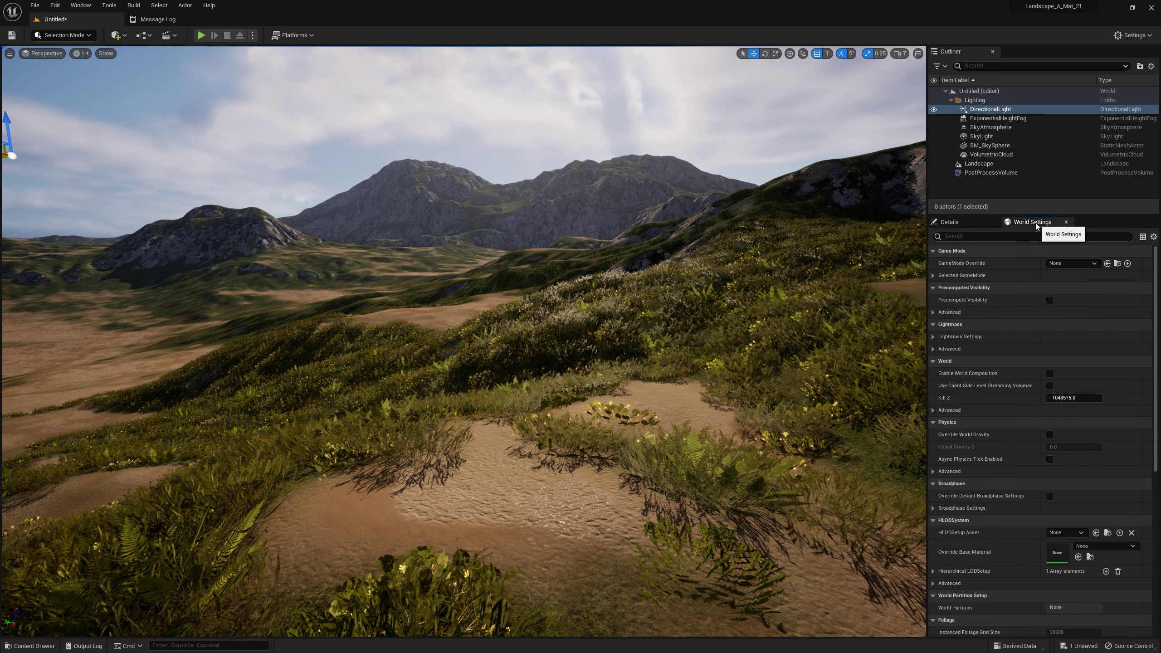
left_click(1068, 263)
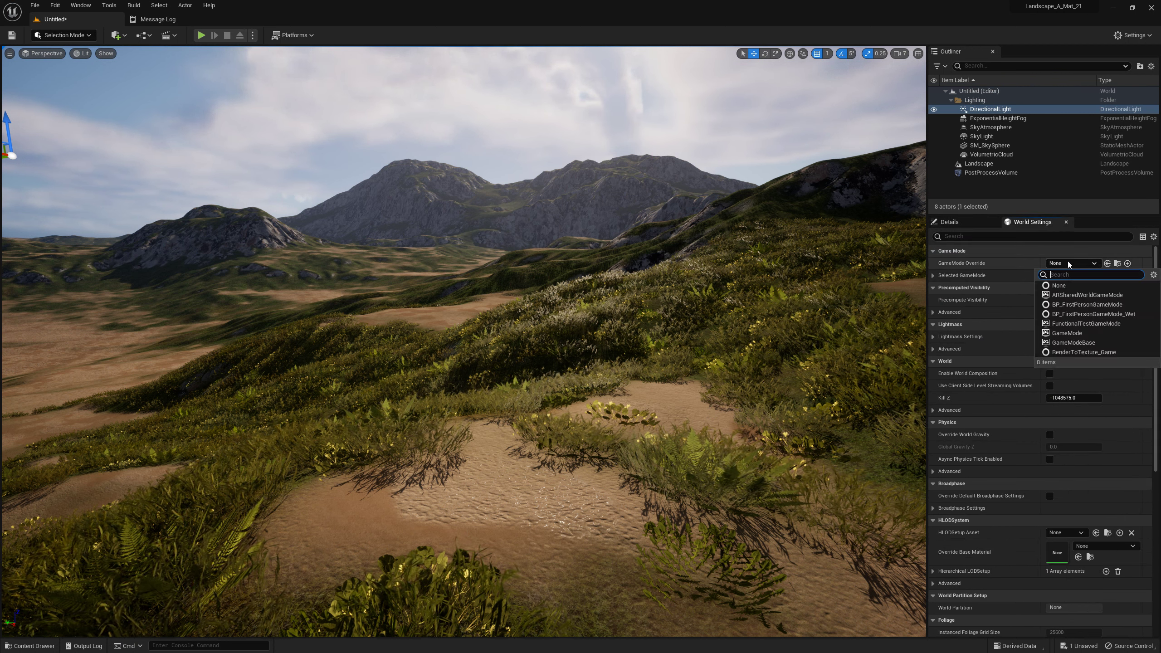
left_click(1092, 305)
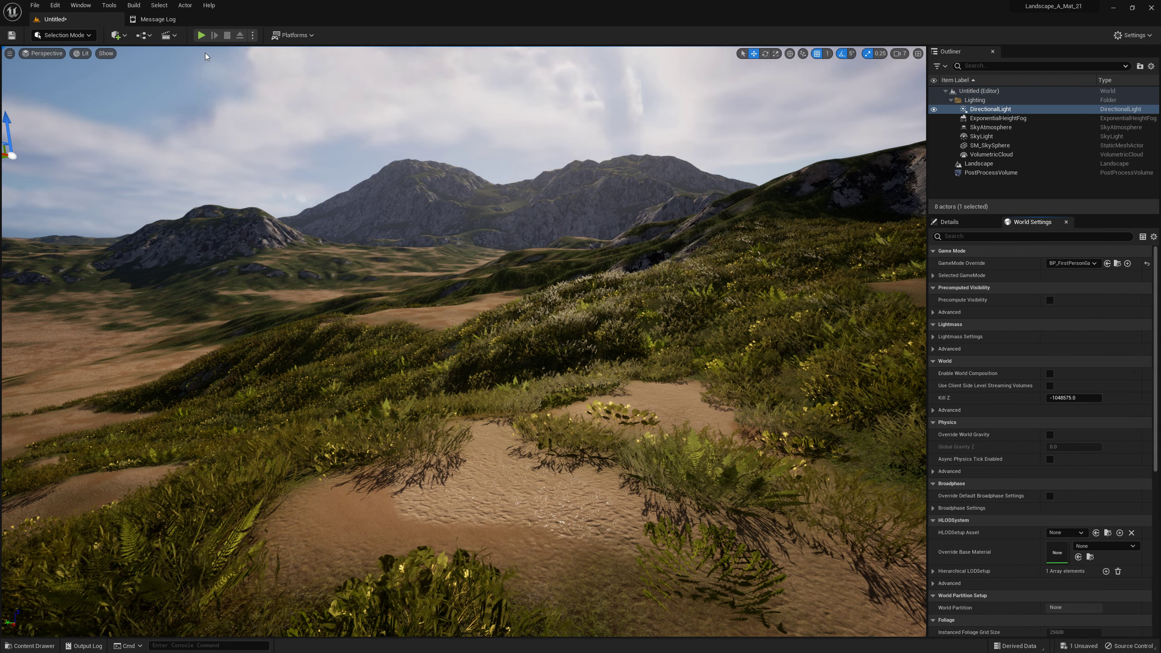
left_click(201, 36)
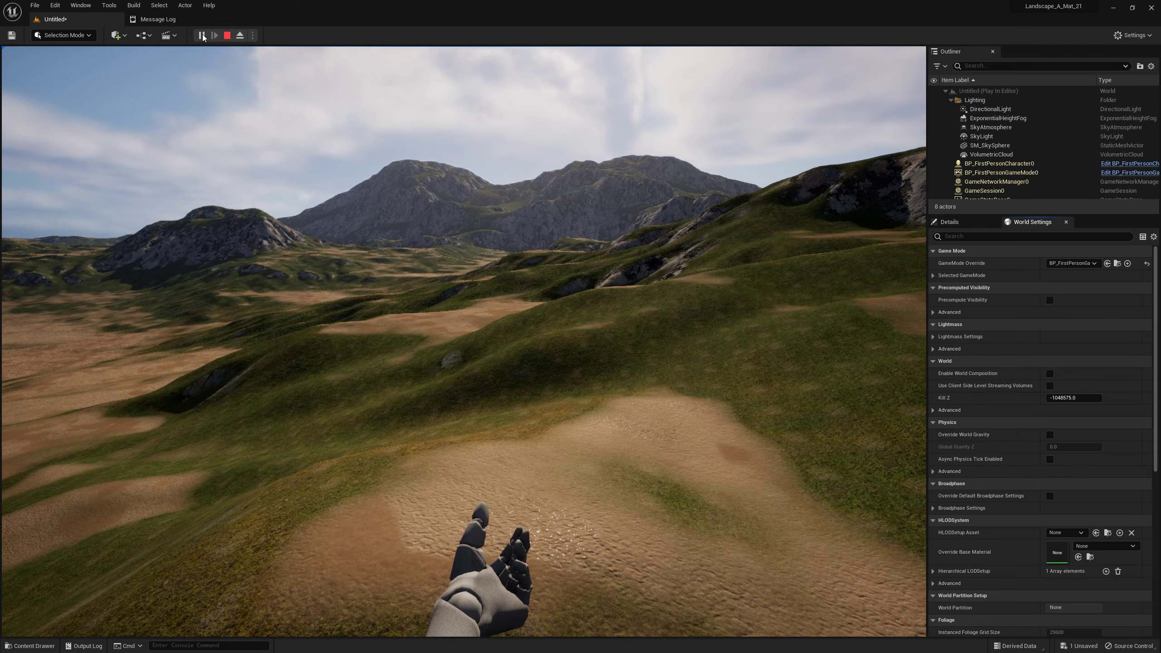
left_click(465, 341)
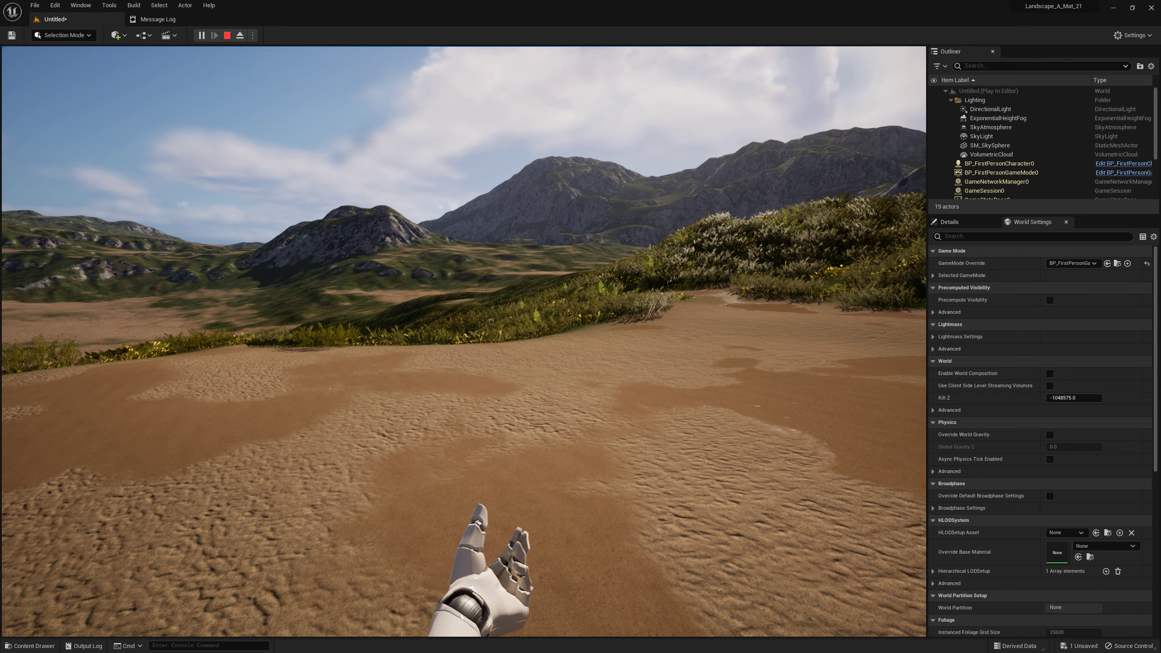
Step: Stop the playtest and drag Trees_Procedural_Spawner from Procedural > Dry into the level above the sand
key("Escape")
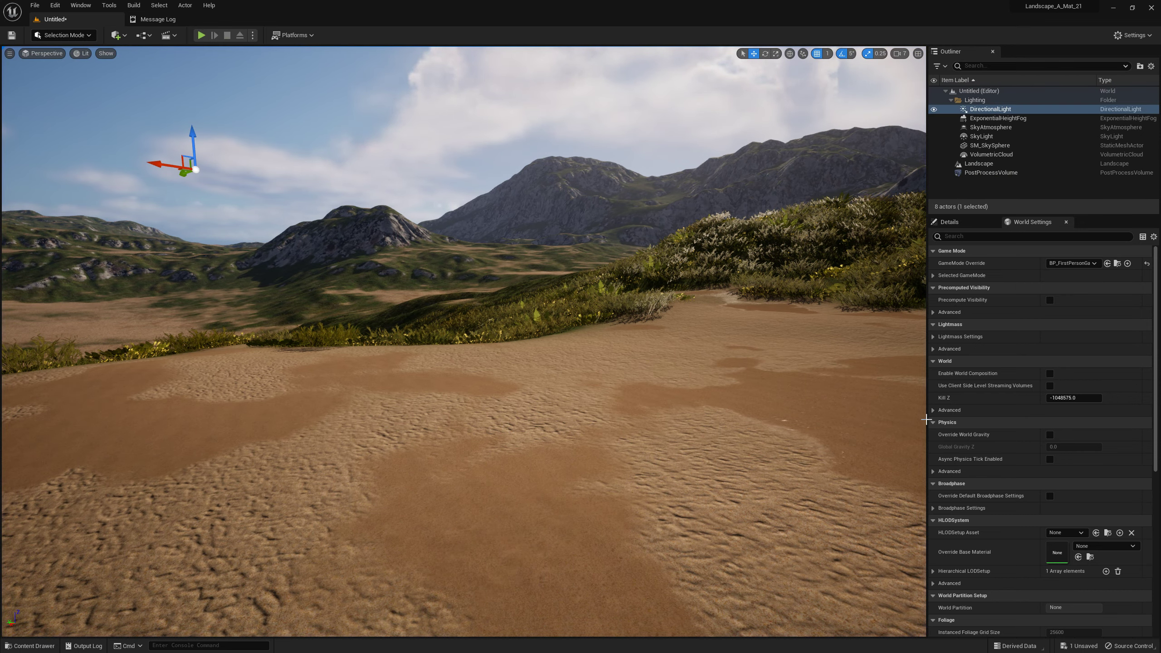
left_click(30, 646)
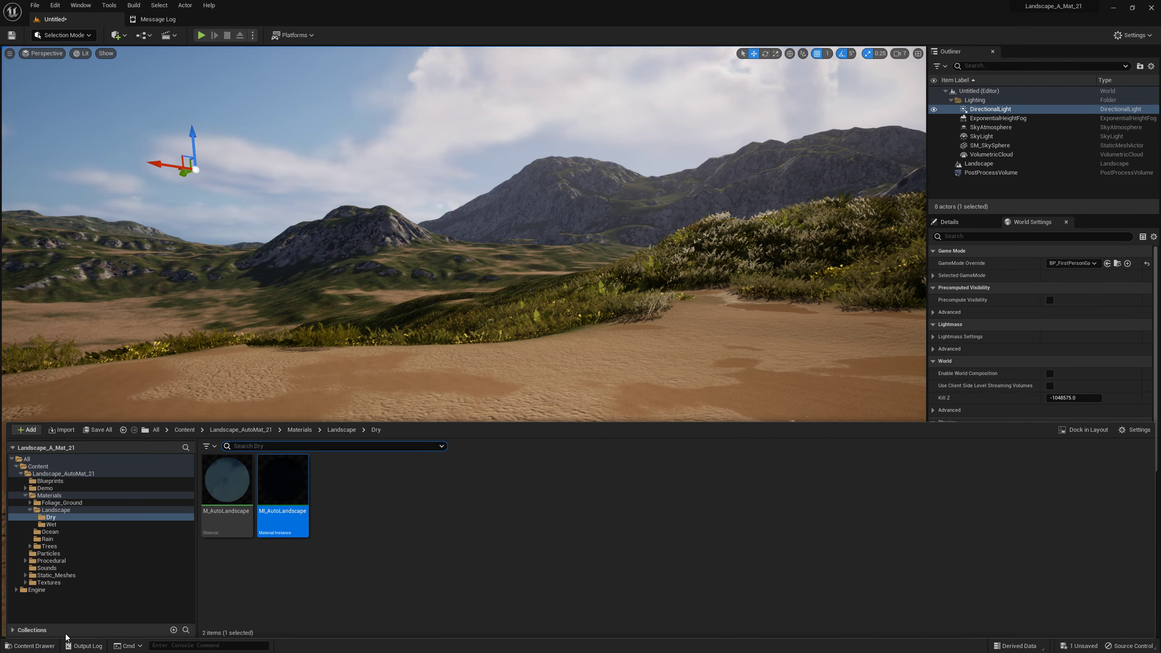
left_click(26, 562)
left_click(47, 568)
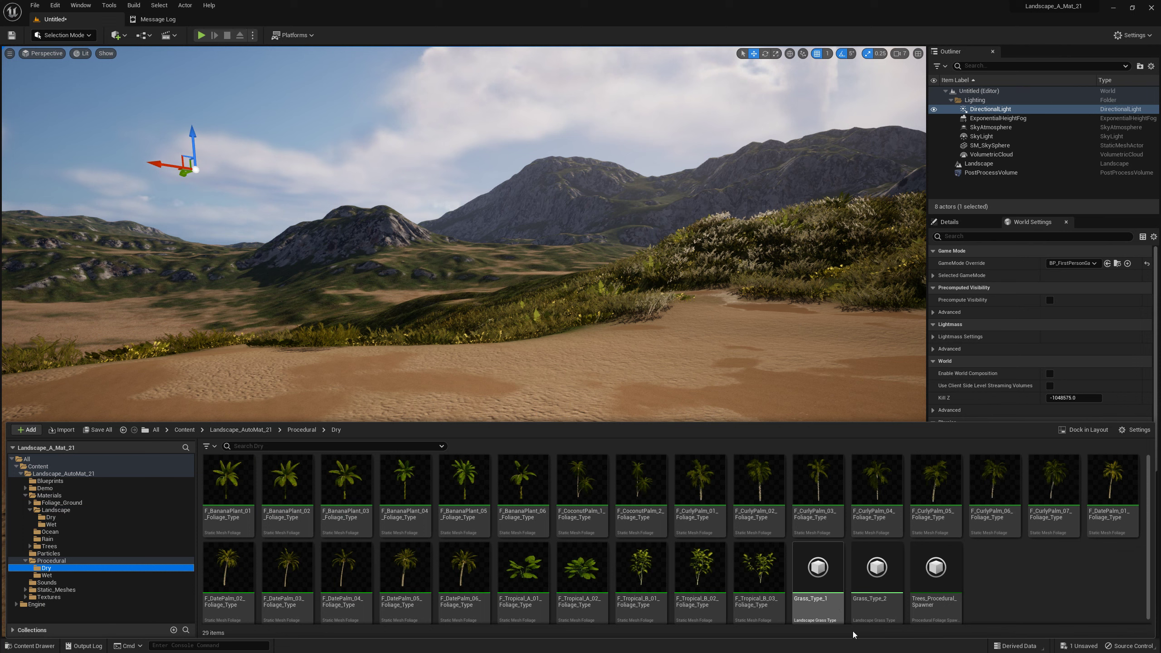
left_click_drag(943, 613, 554, 403)
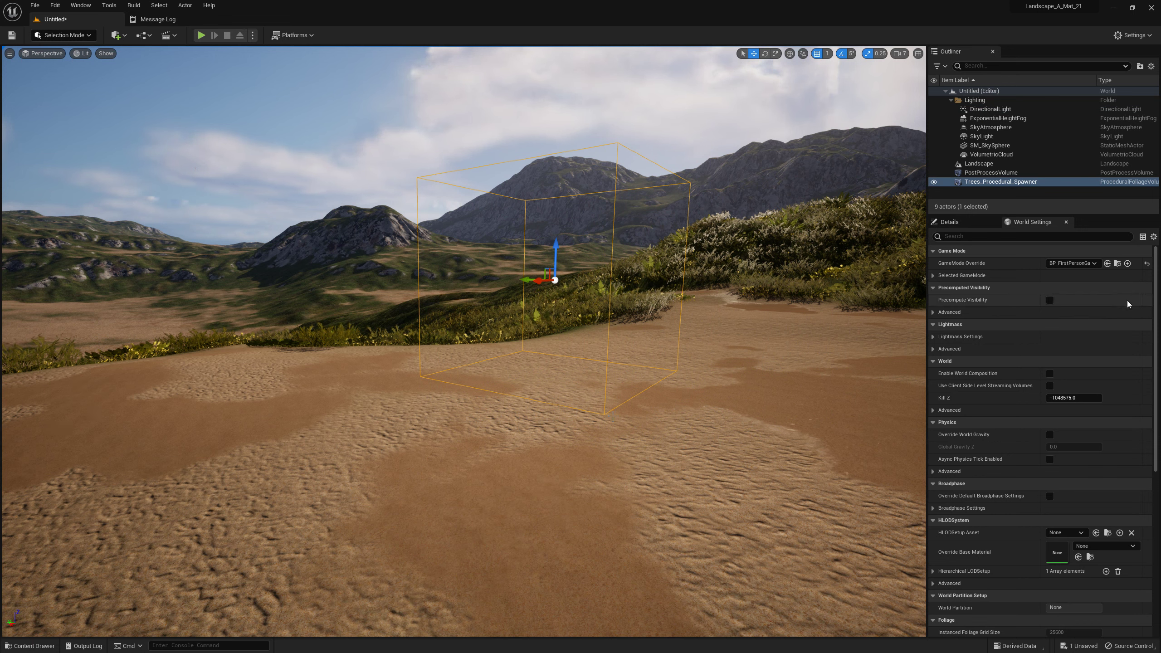
Step: Set the Trees_Procedural_Spawner's scale to 2000 on every axis
left_click(962, 224)
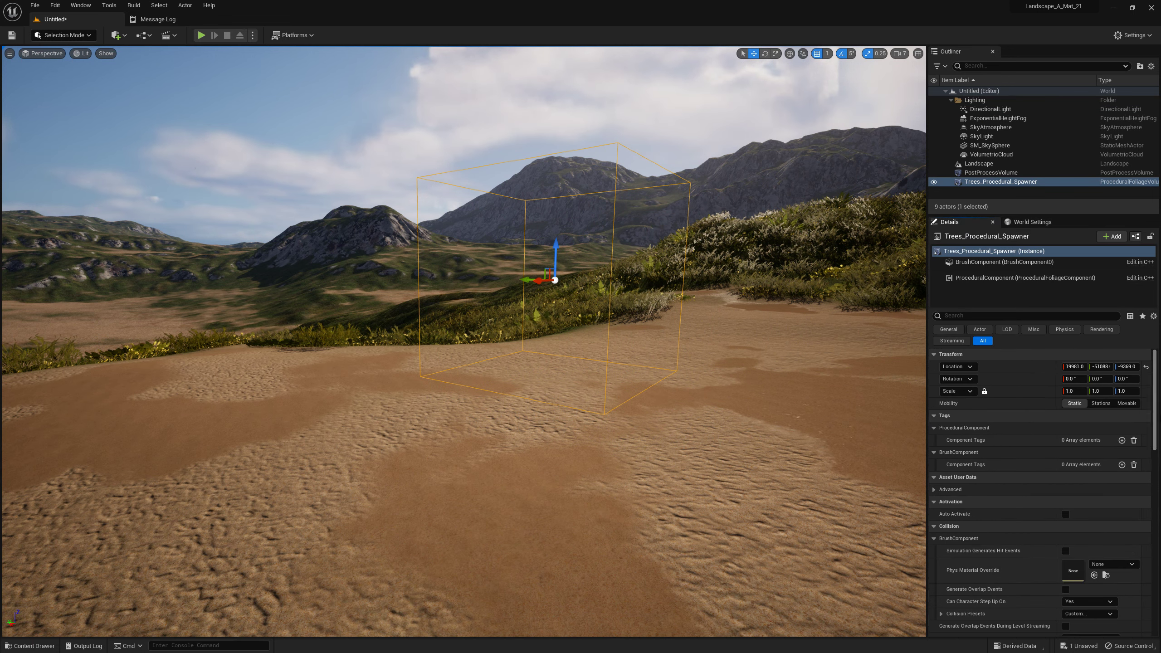
left_click(1071, 391)
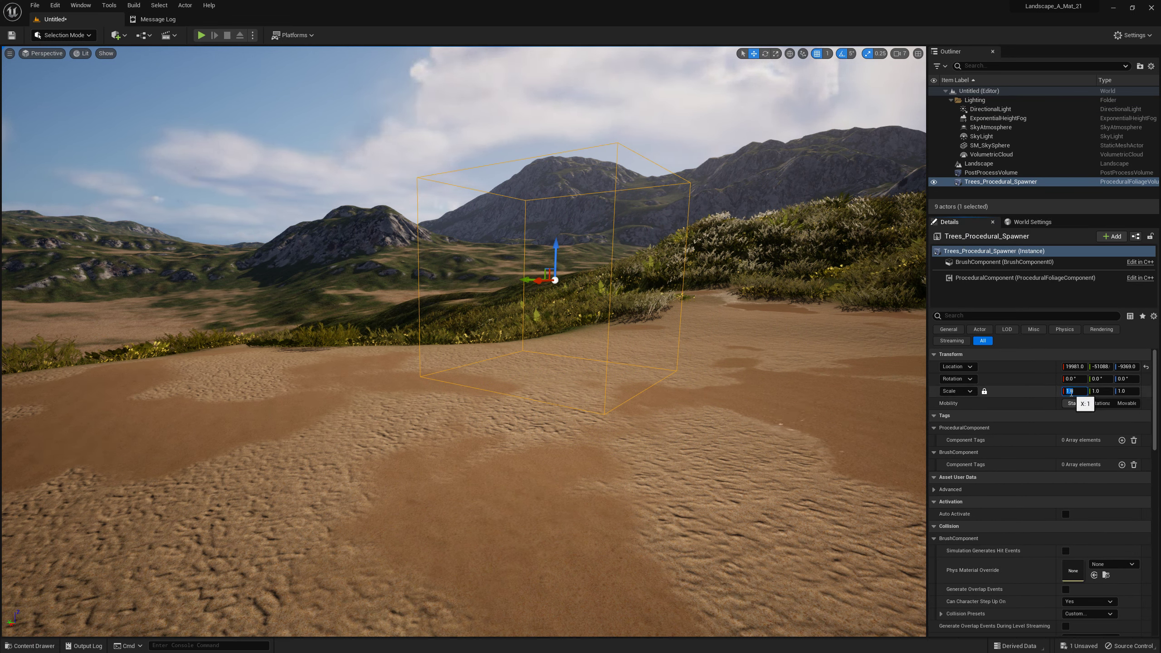
type("2000")
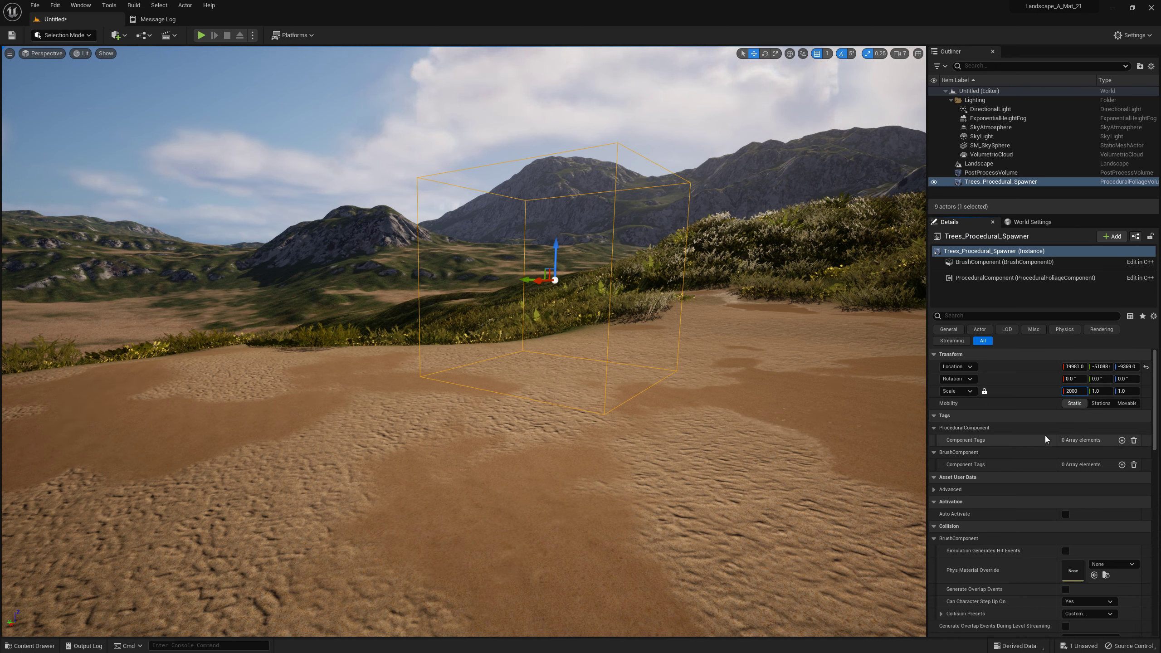
key("Return")
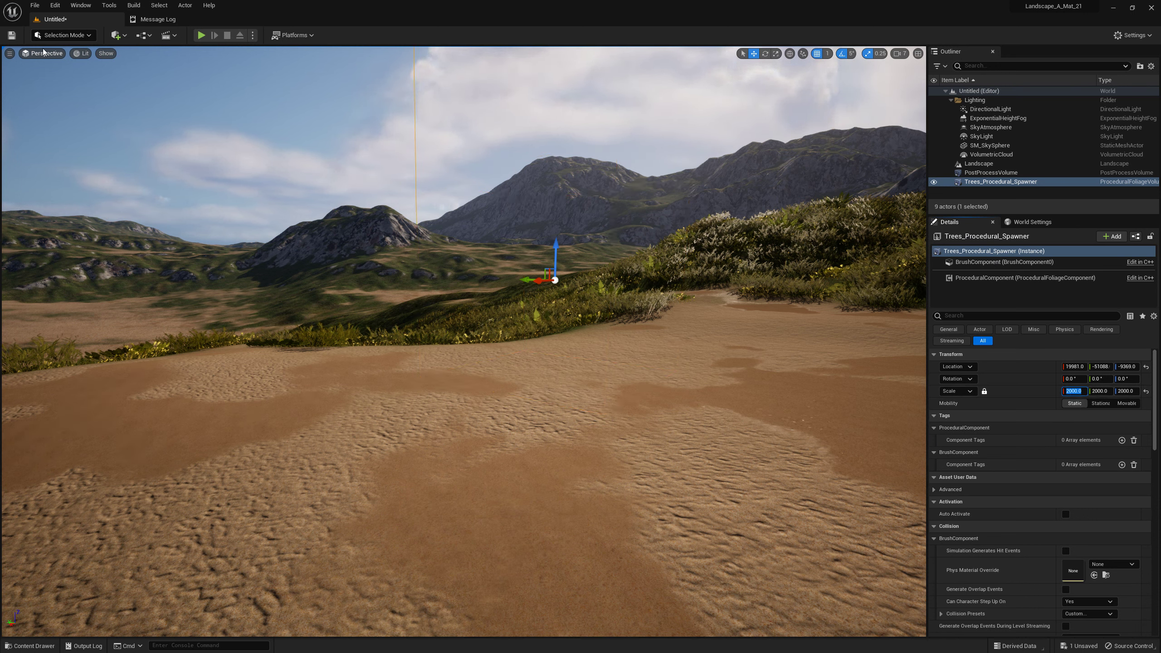
Step: In Top view, centre the spawner volume over the landscape square, then switch to Left view
left_click(42, 53)
left_click(55, 87)
scroll(489, 276, "down", 10)
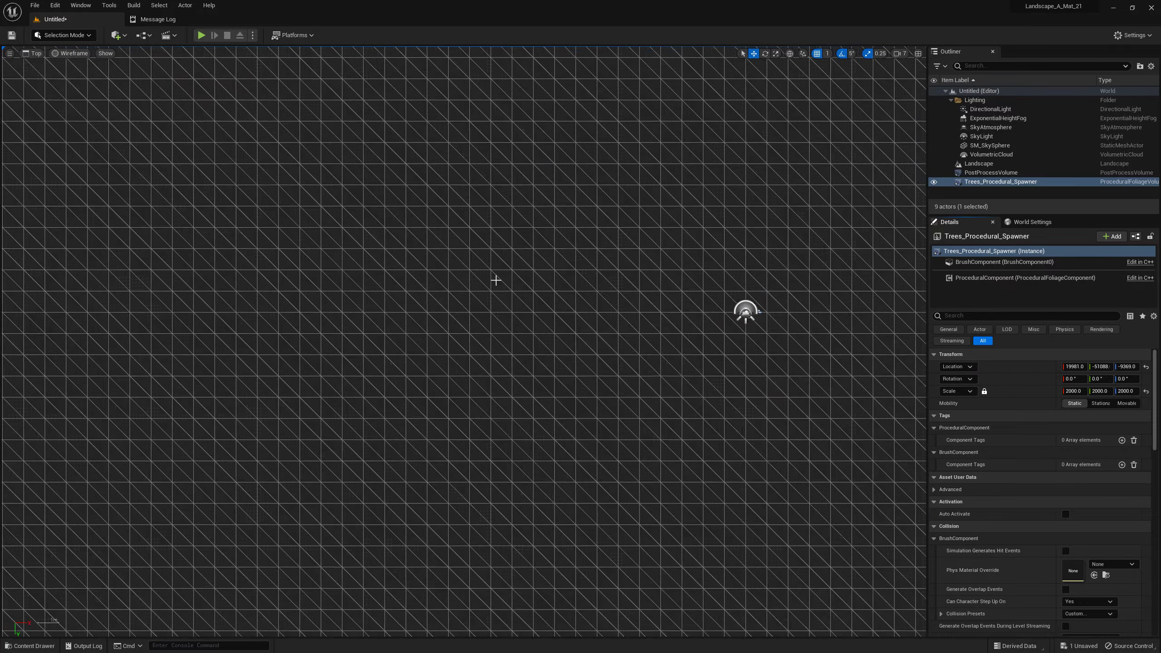
scroll(488, 276, "down", 3)
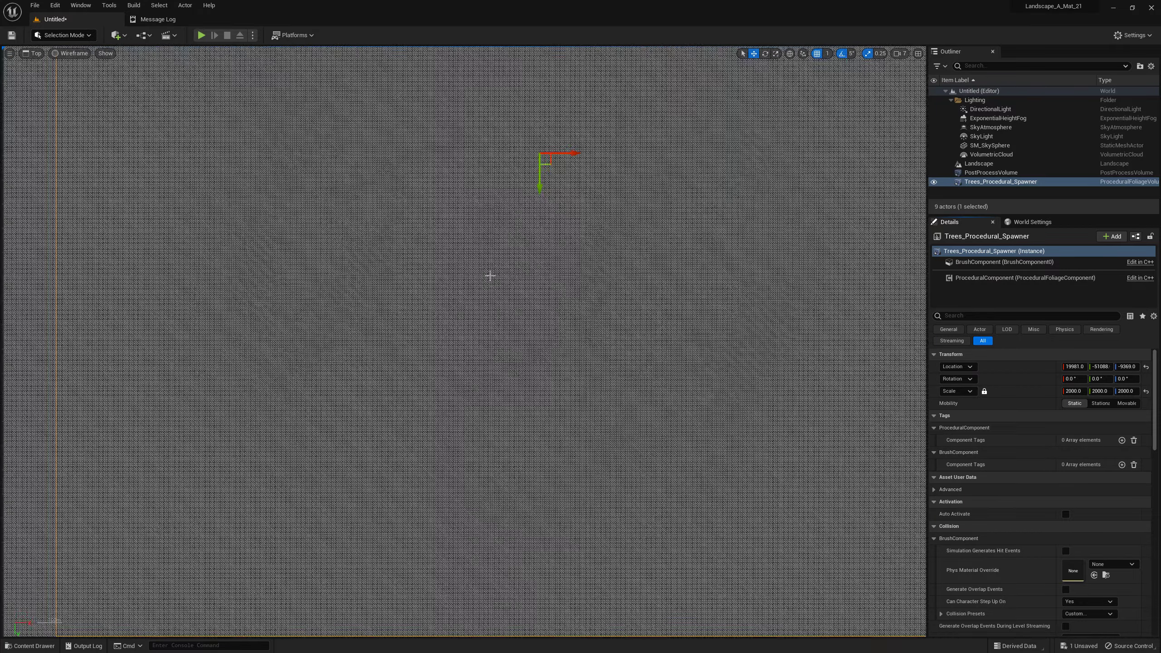
scroll(488, 276, "down", 3)
left_click_drag(512, 241, 497, 284)
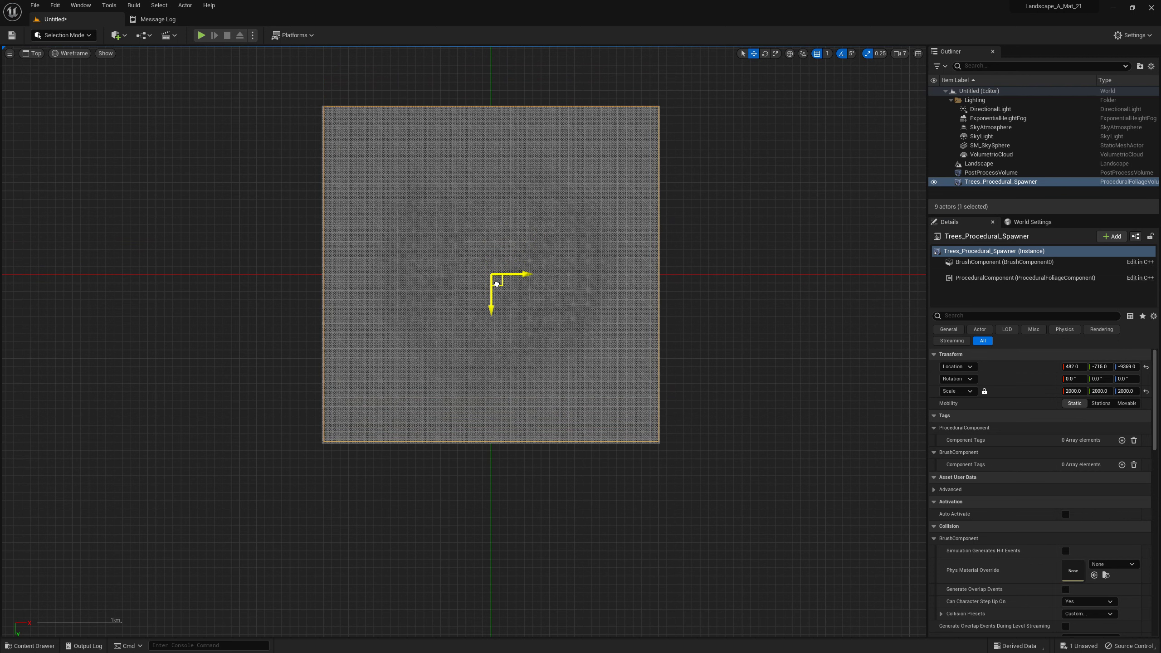
left_click(35, 53)
left_click(64, 106)
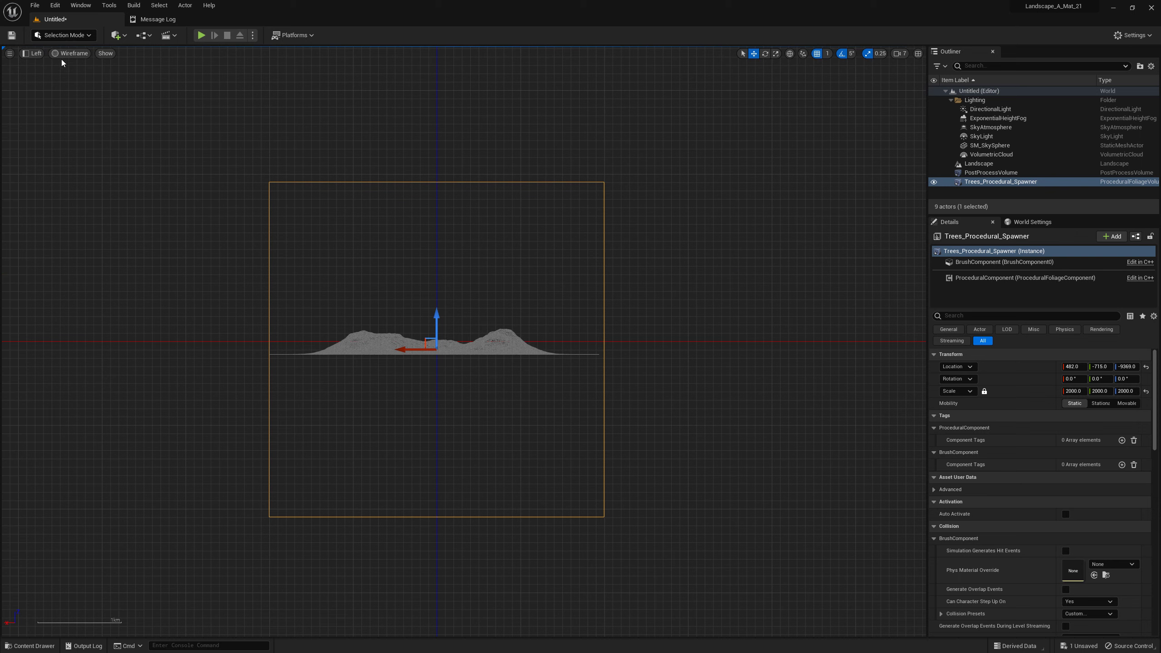
Step: In Brush Editing mode, pull the volume's top and bottom vertices in to tightly enclose the terrain
left_click(64, 35)
left_click(68, 91)
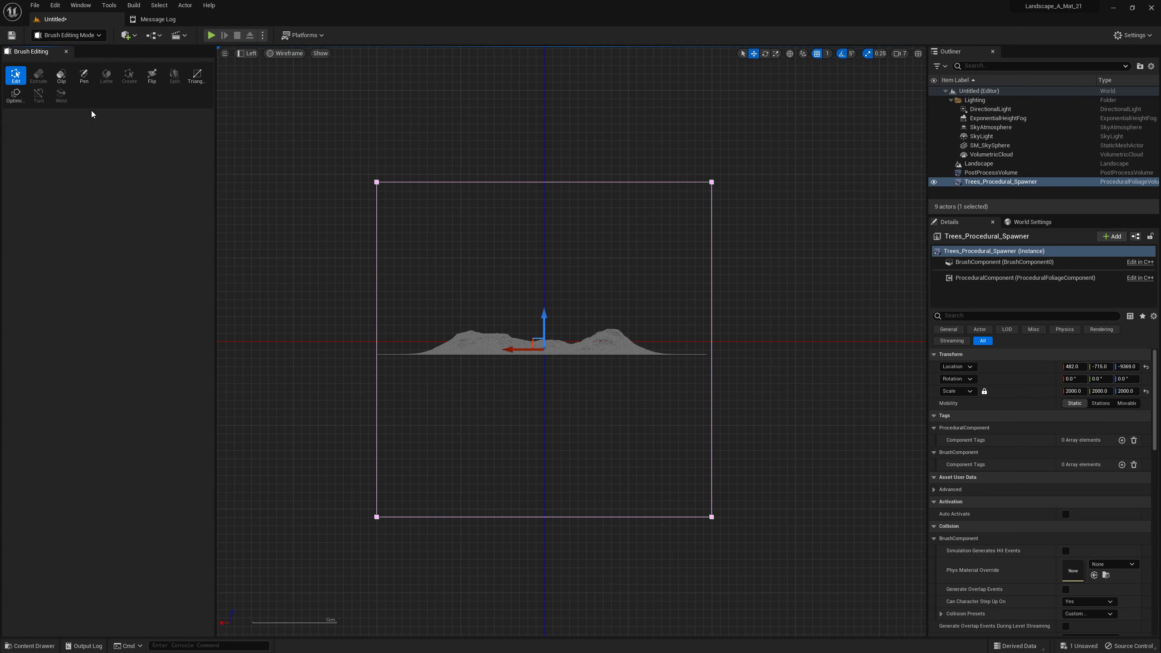
left_click_drag(321, 156, 780, 245)
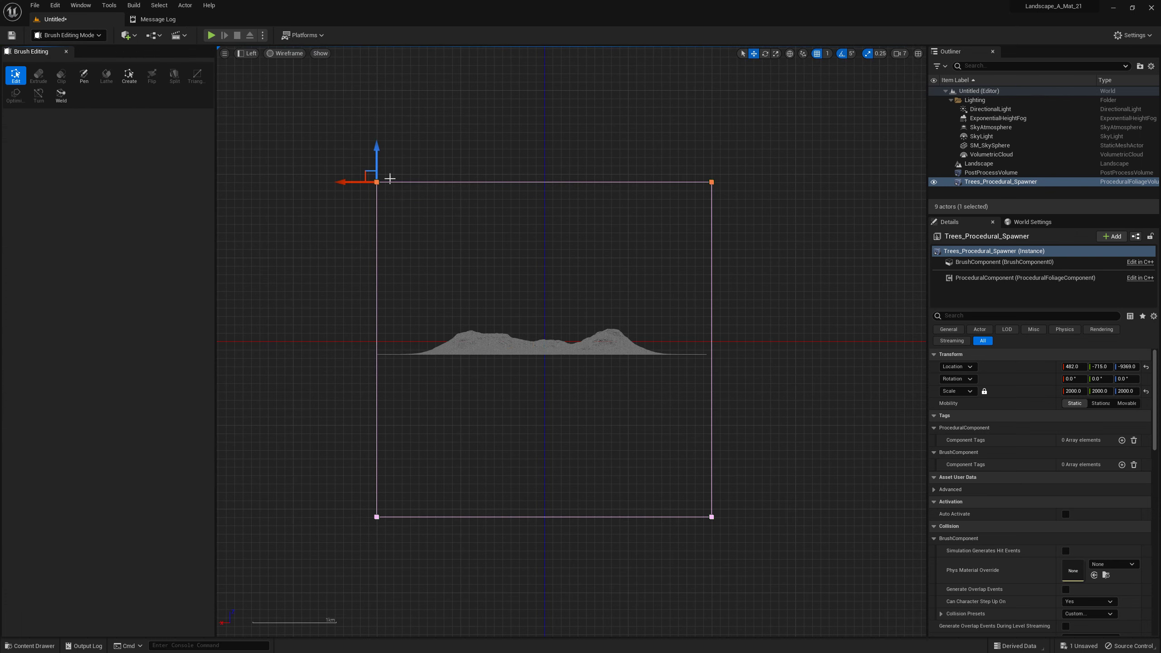
left_click_drag(390, 178, 425, 291)
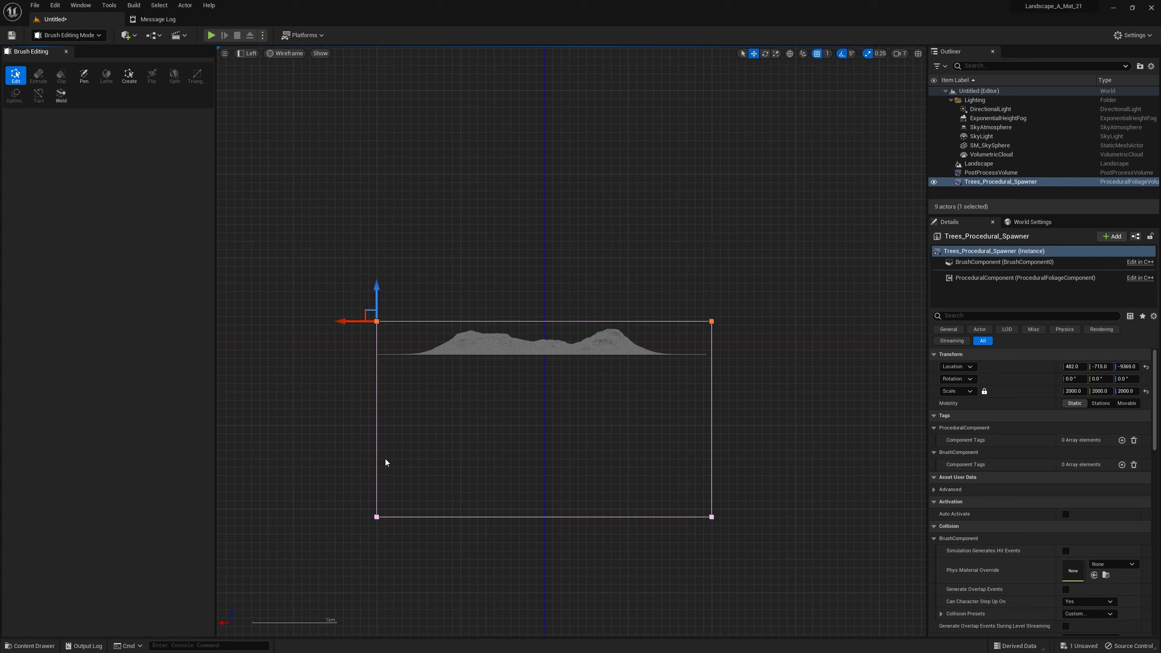
left_click_drag(306, 487, 777, 552)
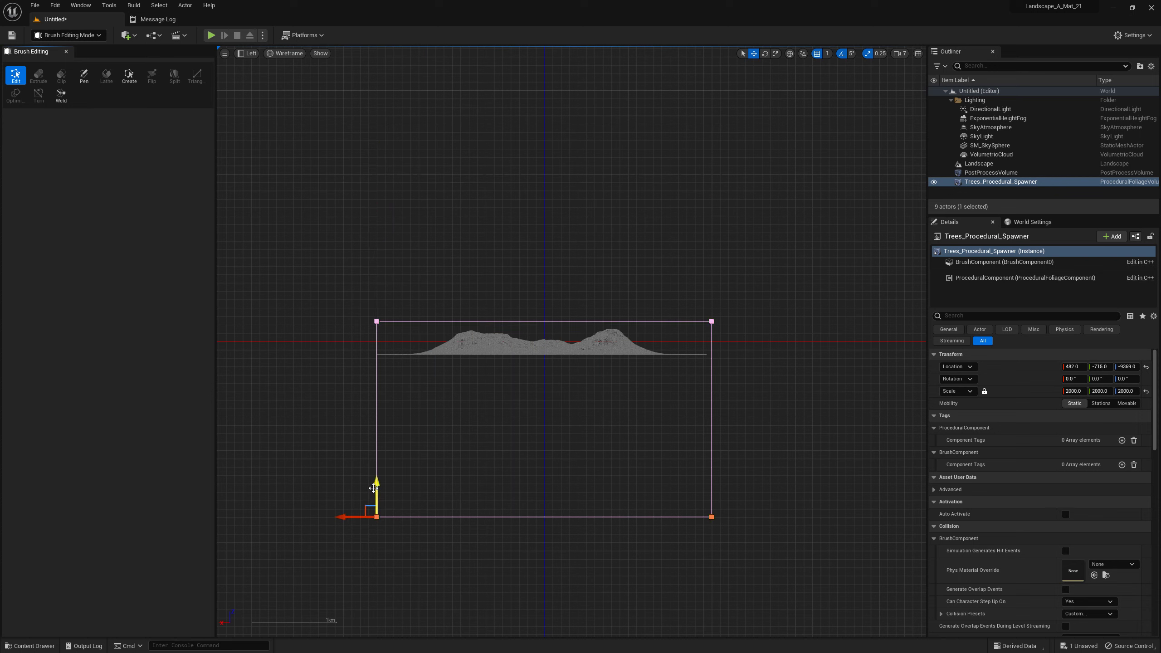
left_click_drag(377, 498, 403, 332)
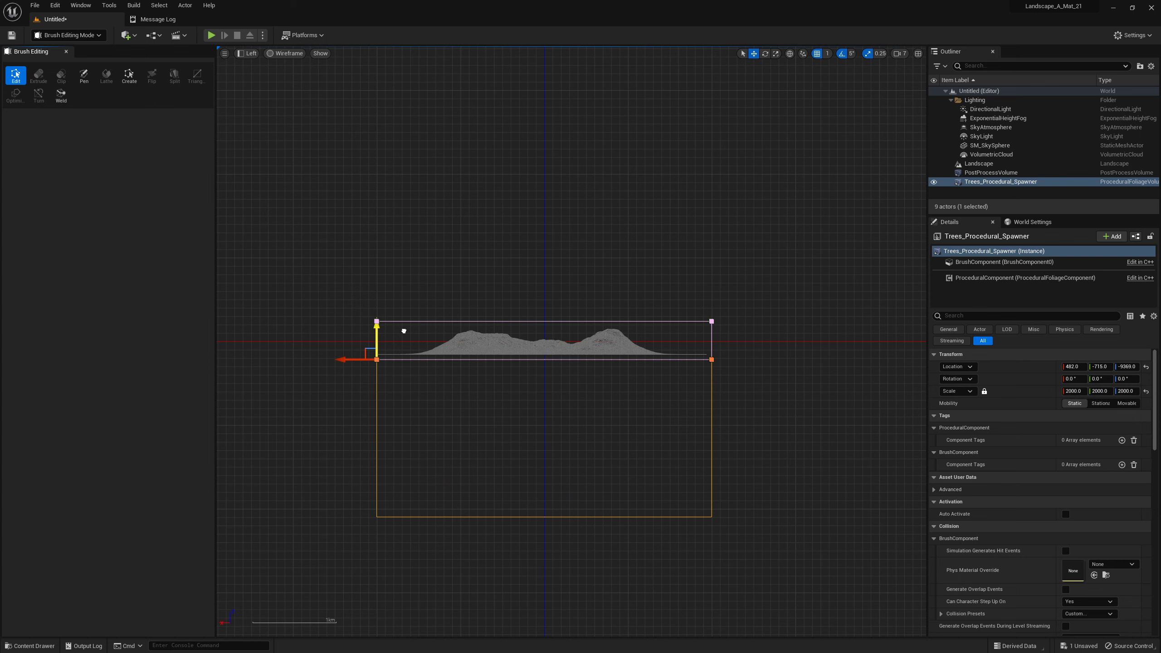
Step: Return to Selection mode and the lit Perspective view, flying down onto the sand
left_click(85, 36)
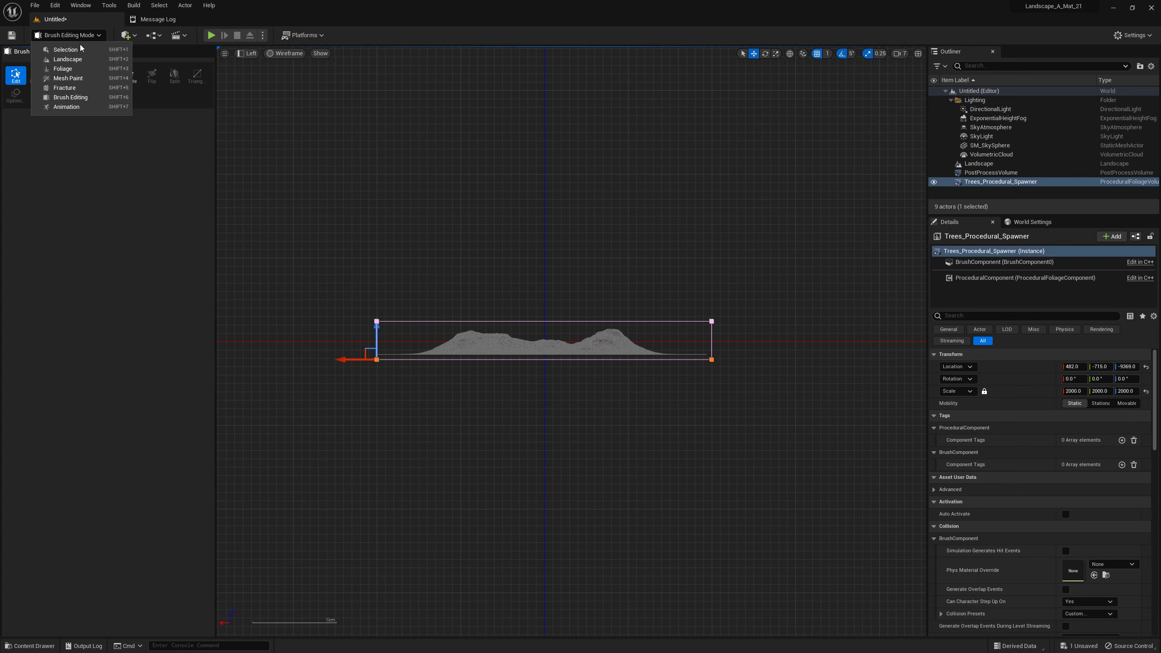
left_click(78, 49)
left_click(37, 54)
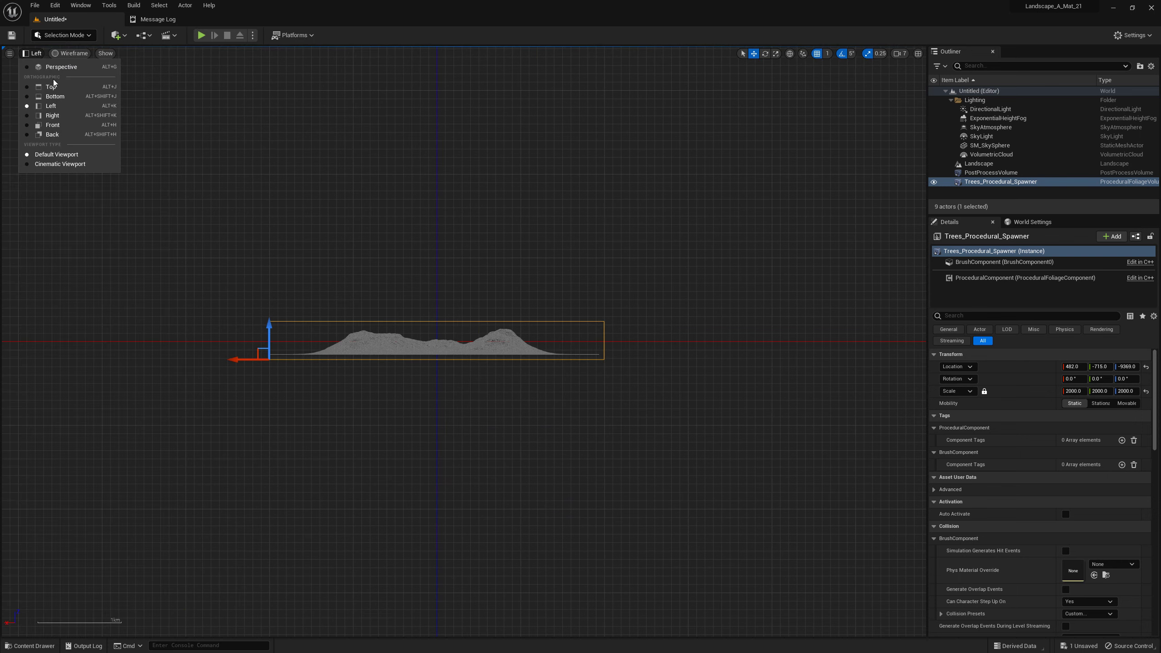
left_click(56, 67)
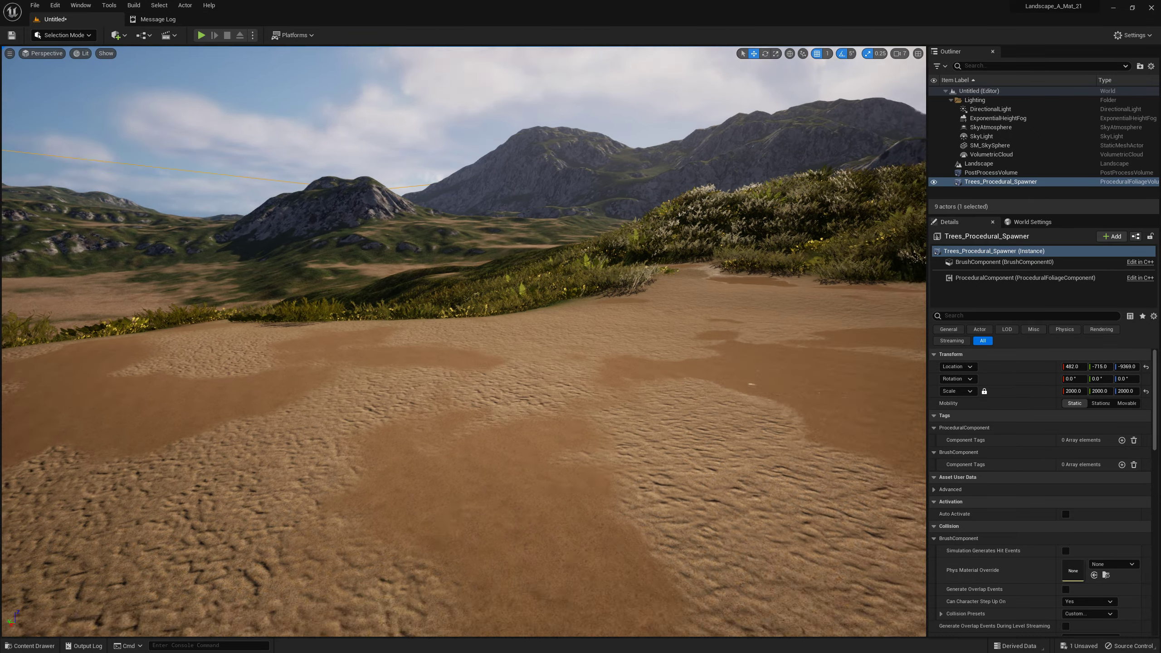
mouse_move(568, 303)
right_mouse_down()
mouse_move(568, 347)
mouse_move(567, 274)
mouse_move(457, 275)
mouse_move(457, 180)
right_mouse_up()
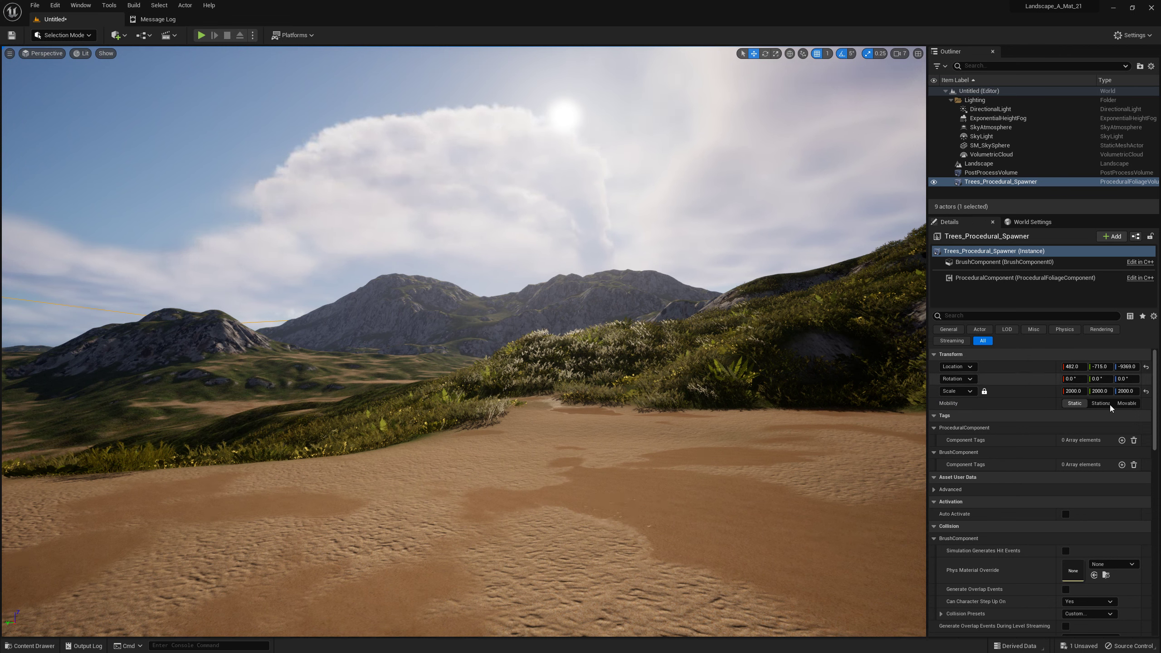
Step: Turn off Allow BSP for the spawner and resimulate it, covering the hills with palm trees
left_click_drag(1156, 366, 1156, 522)
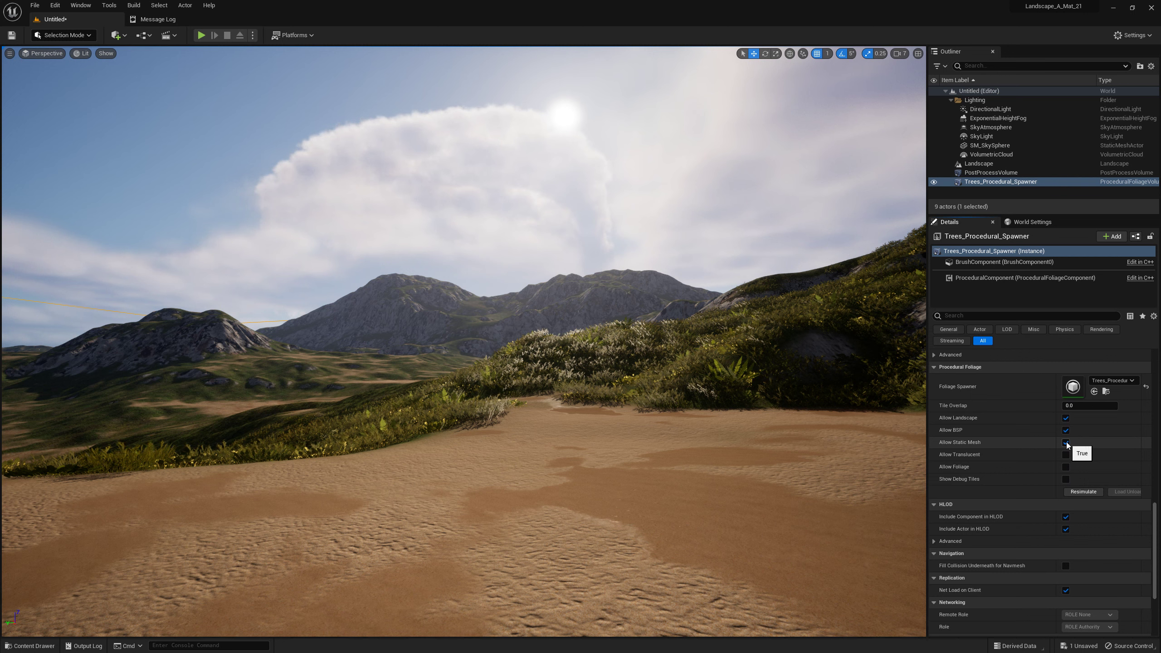
left_click(1067, 430)
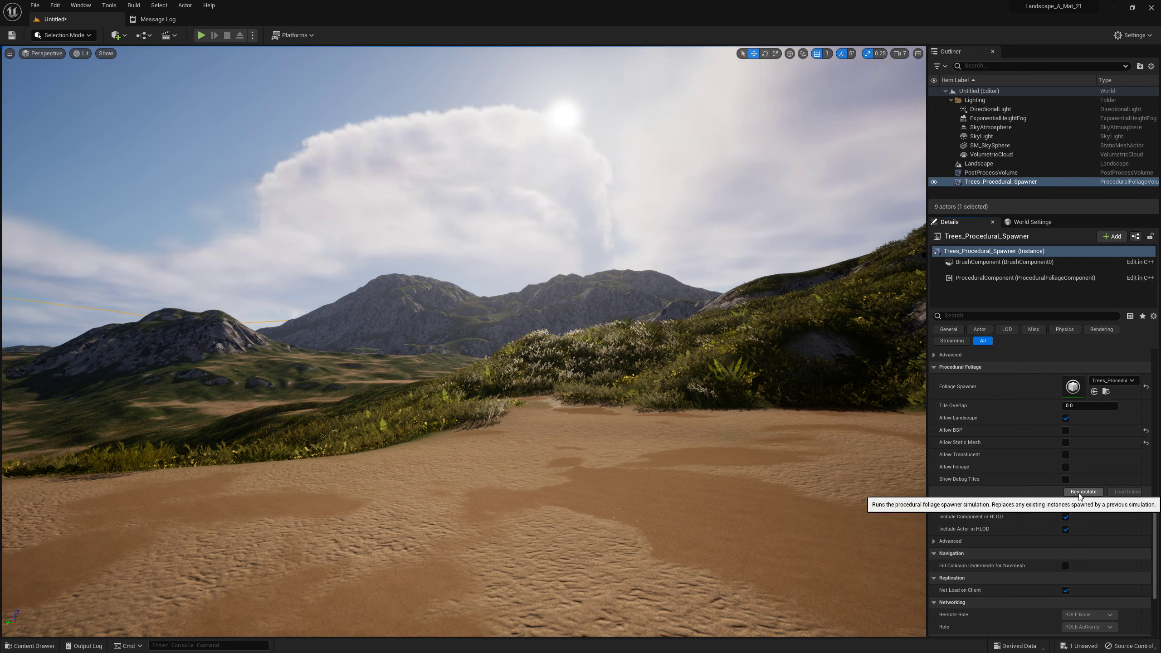
left_click(1082, 495)
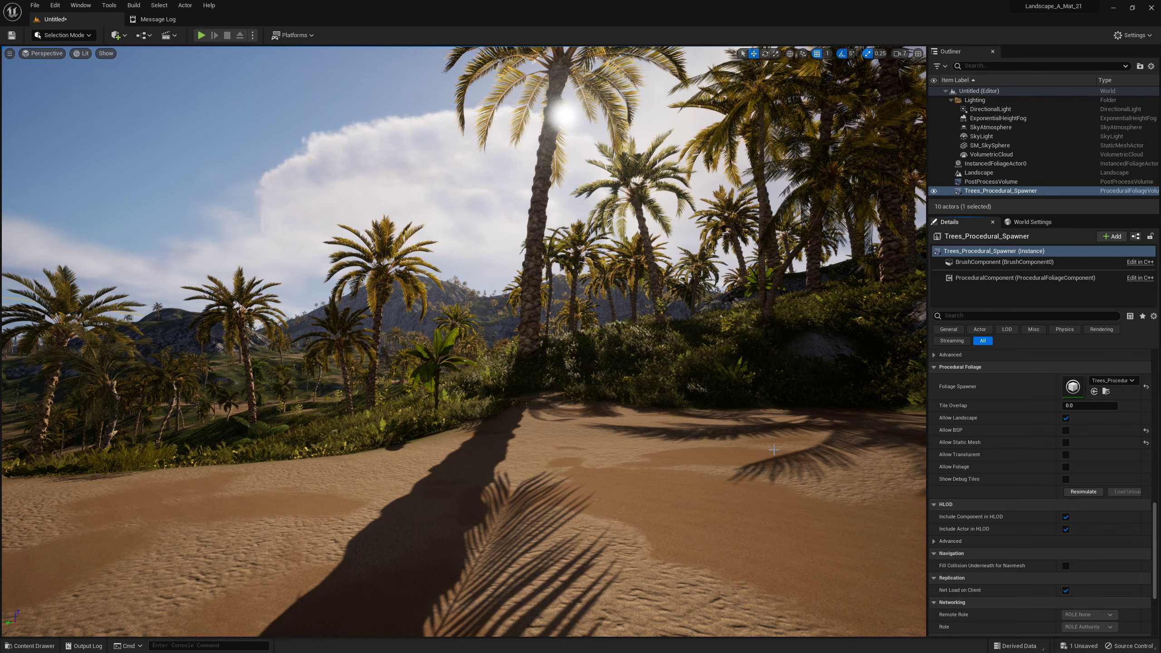
right_click_drag(774, 450, 791, 450)
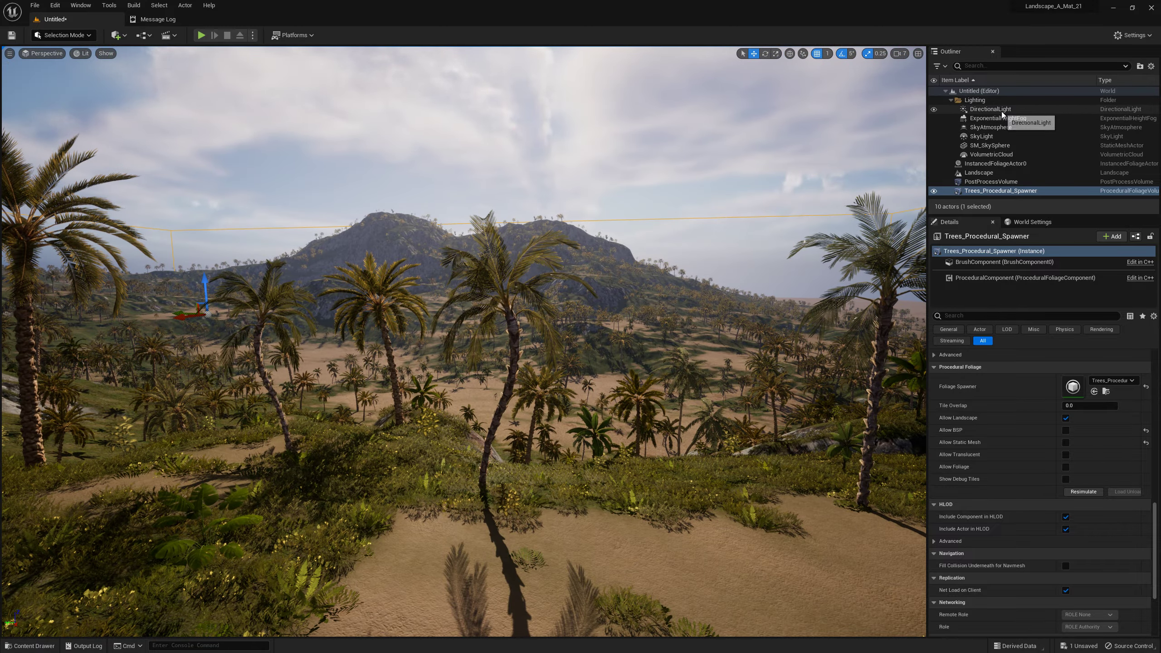
Step: Select the DirectionalLight, set Source Angle to 5.0 and lower Temperature to about 5593
left_click(1002, 110)
right_click_drag(731, 453, 730, 454)
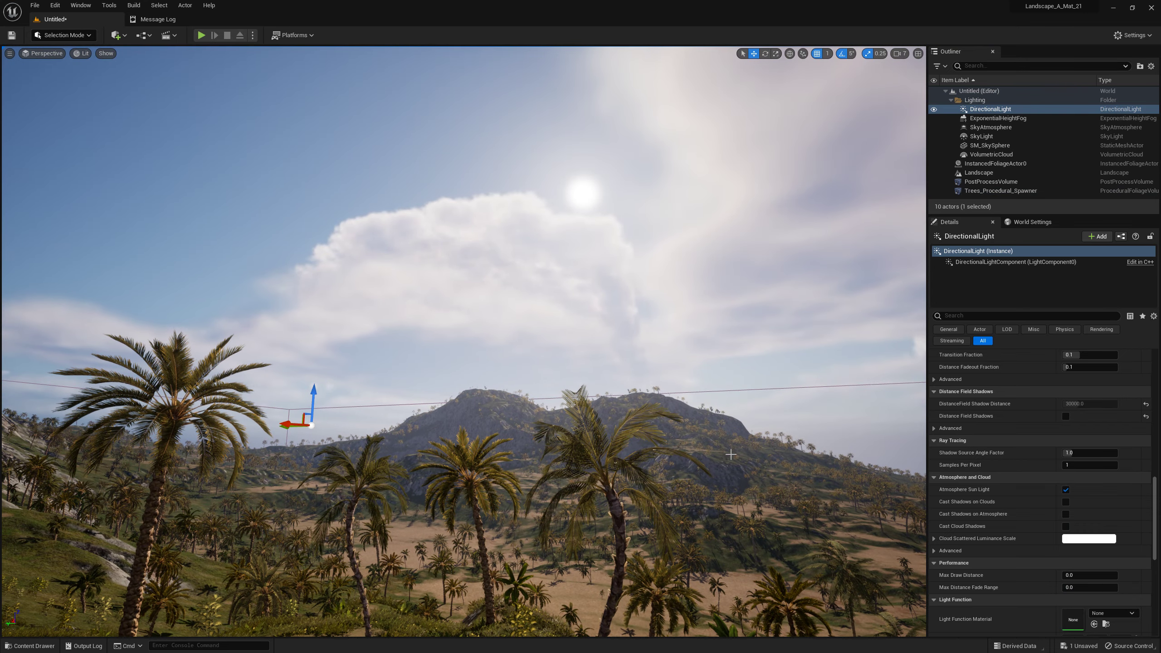
left_click_drag(1154, 492, 1154, 363)
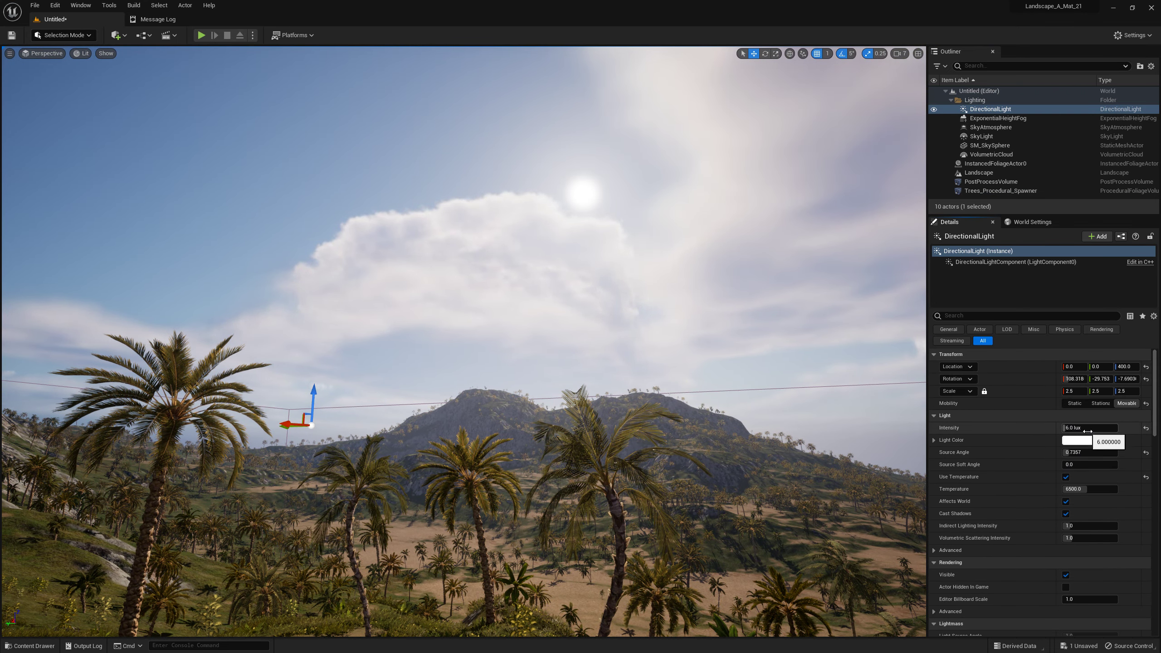
left_click_drag(1072, 452, 1115, 452)
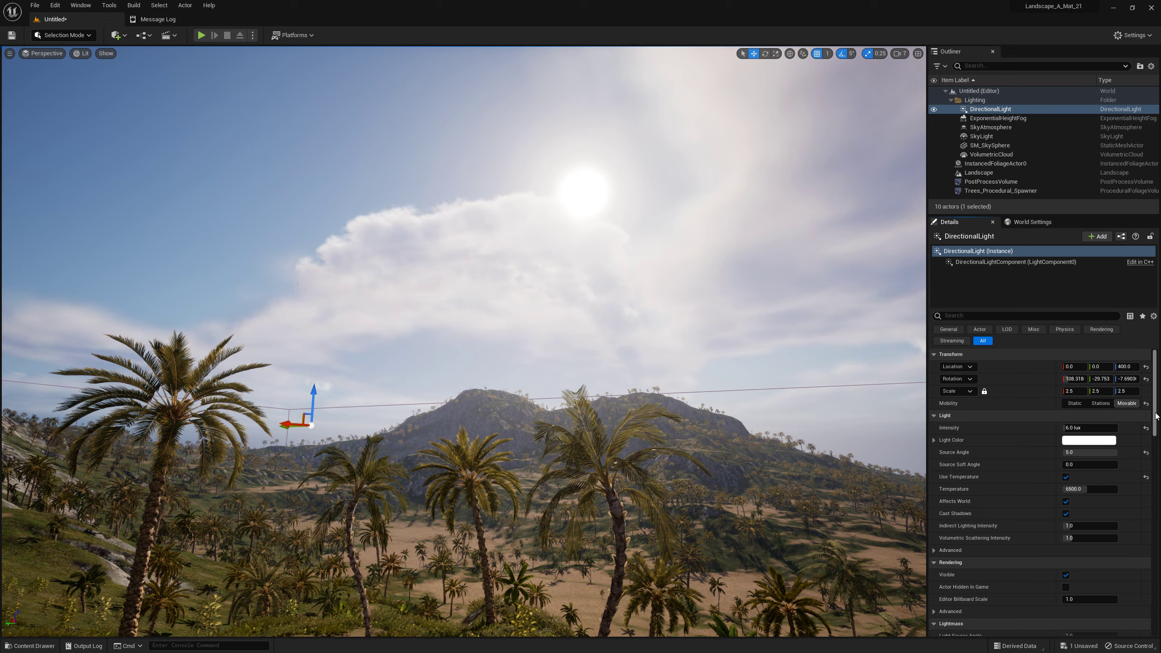
scroll(1159, 422, "down", 1)
scroll(1159, 422, "down", 1)
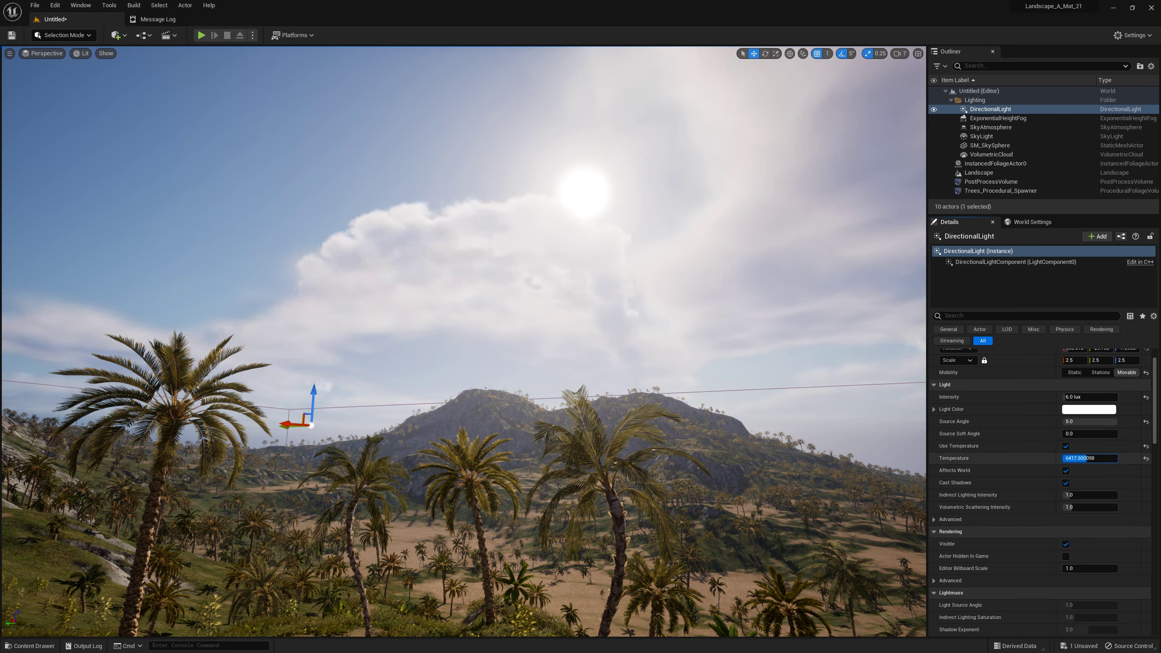
left_click_drag(1091, 458, 1065, 458)
right_click_drag(464, 341, 464, 341)
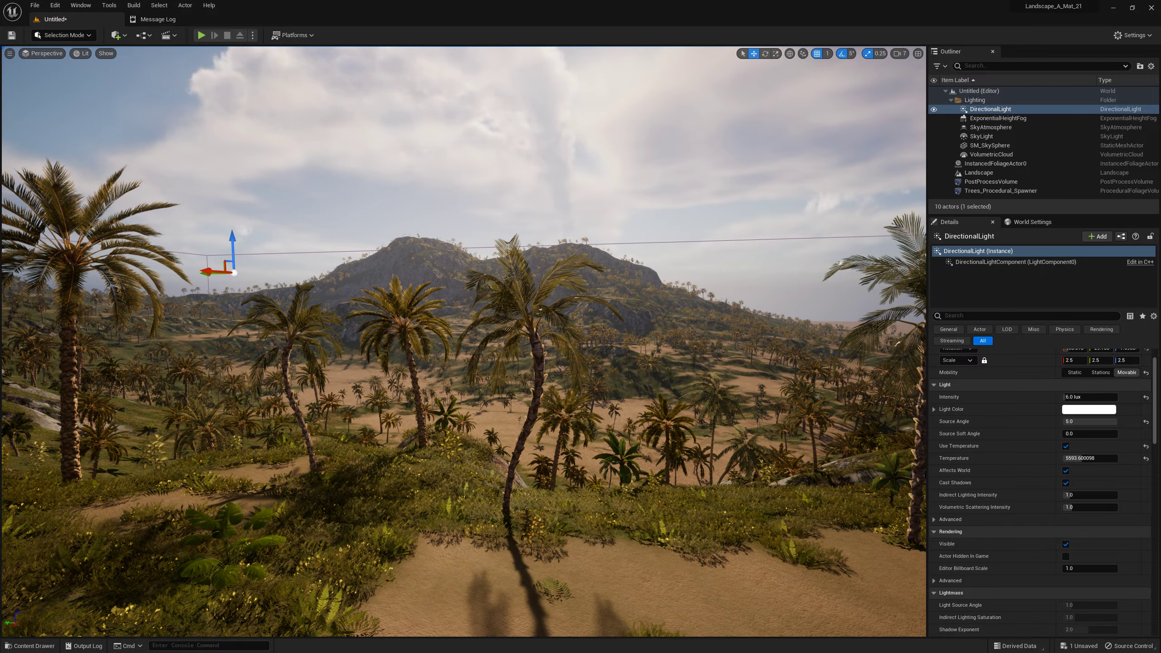
Step: Select SkyAtmosphere and set its Sky Luminance Factor to pale cyan (linear hex 92FCFF)
left_click(991, 129)
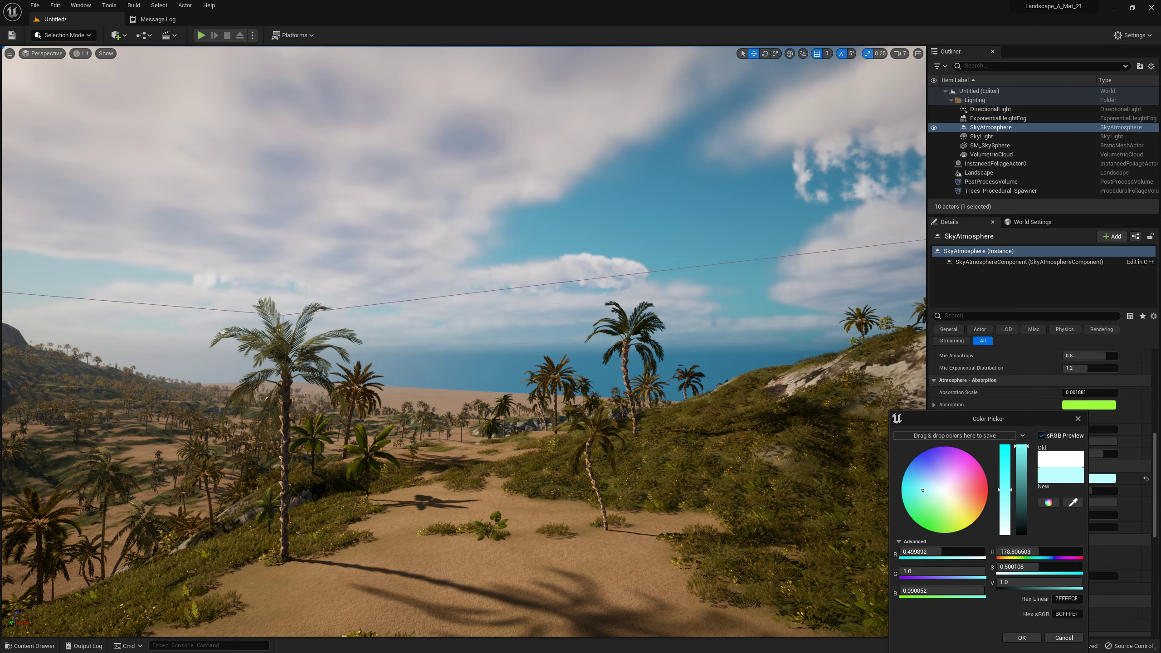
left_click(927, 490)
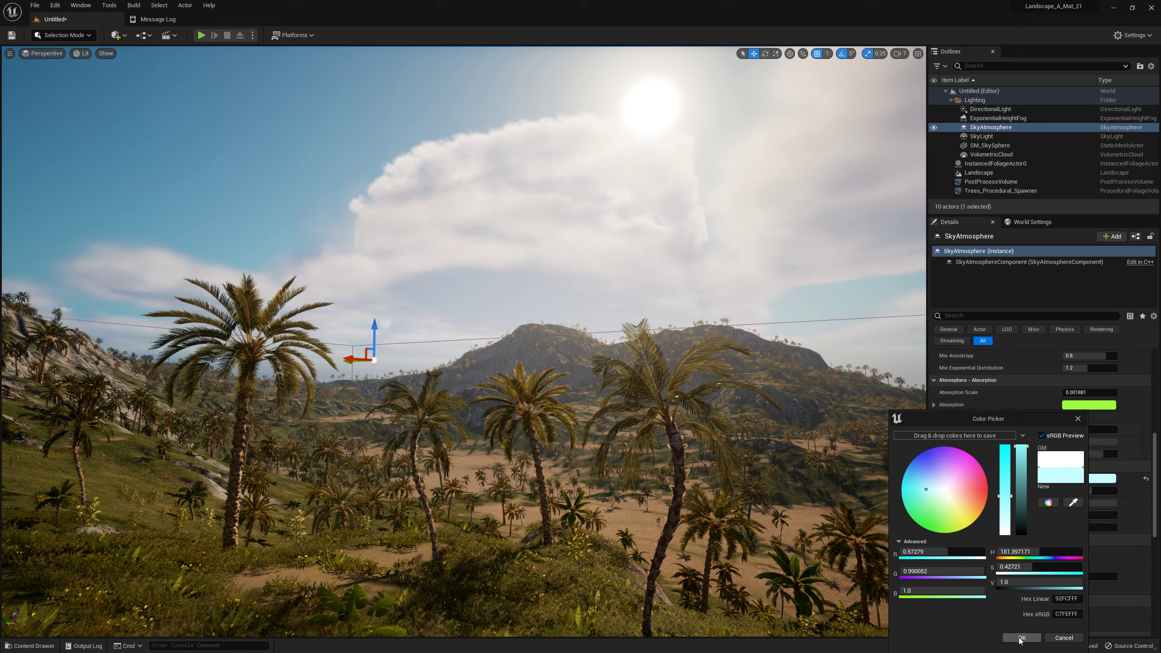
left_click(1022, 638)
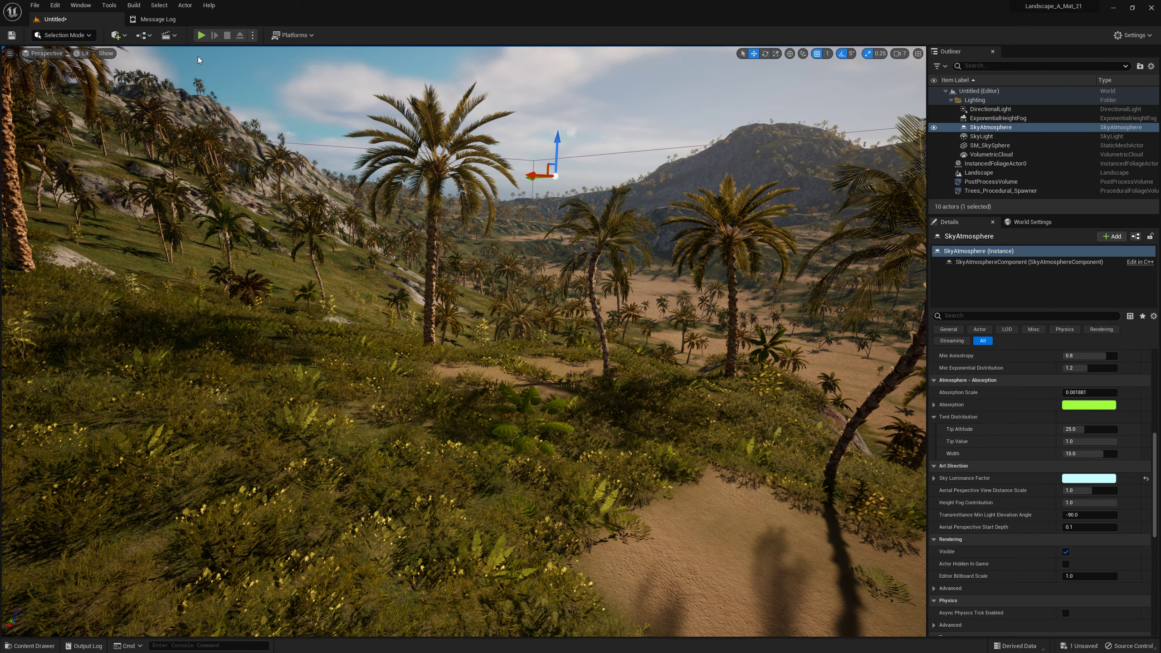
Step: Play the level in first person, walking through the grass and up the rocky slopes toward the mountains
left_click(201, 36)
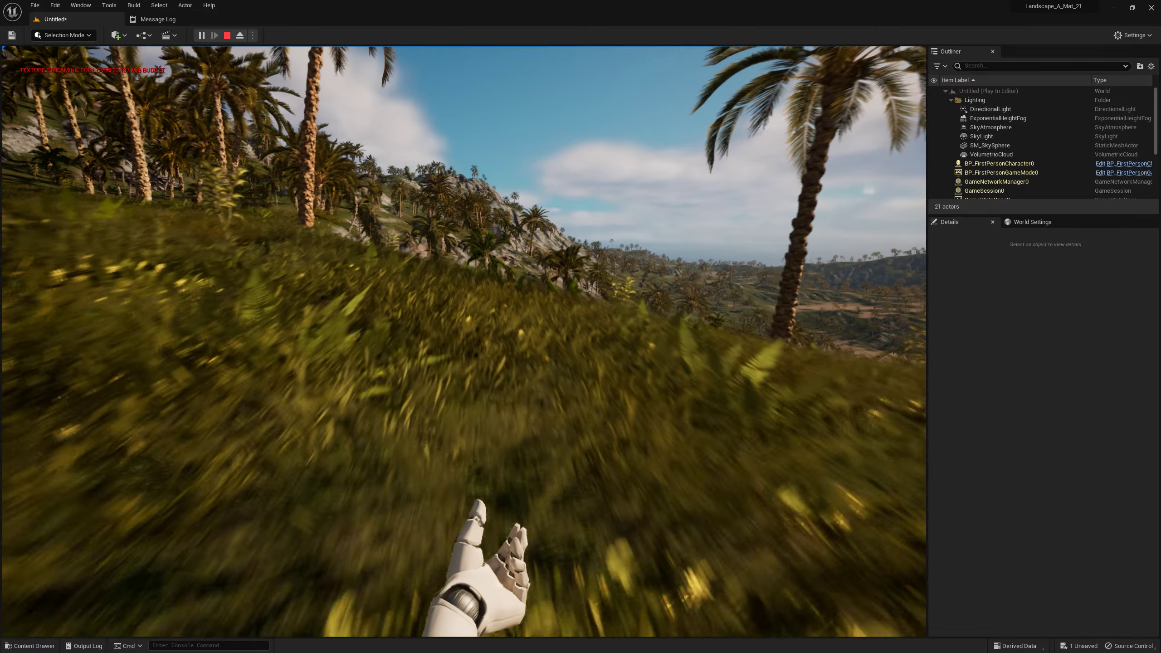
key("w")
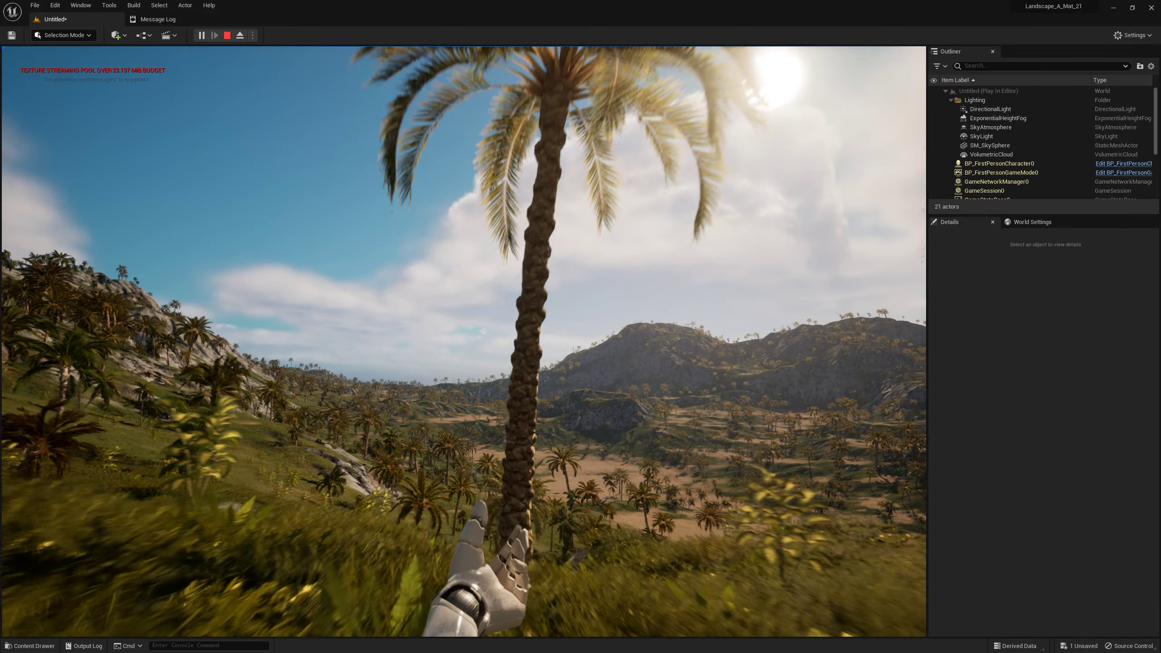
key("w")
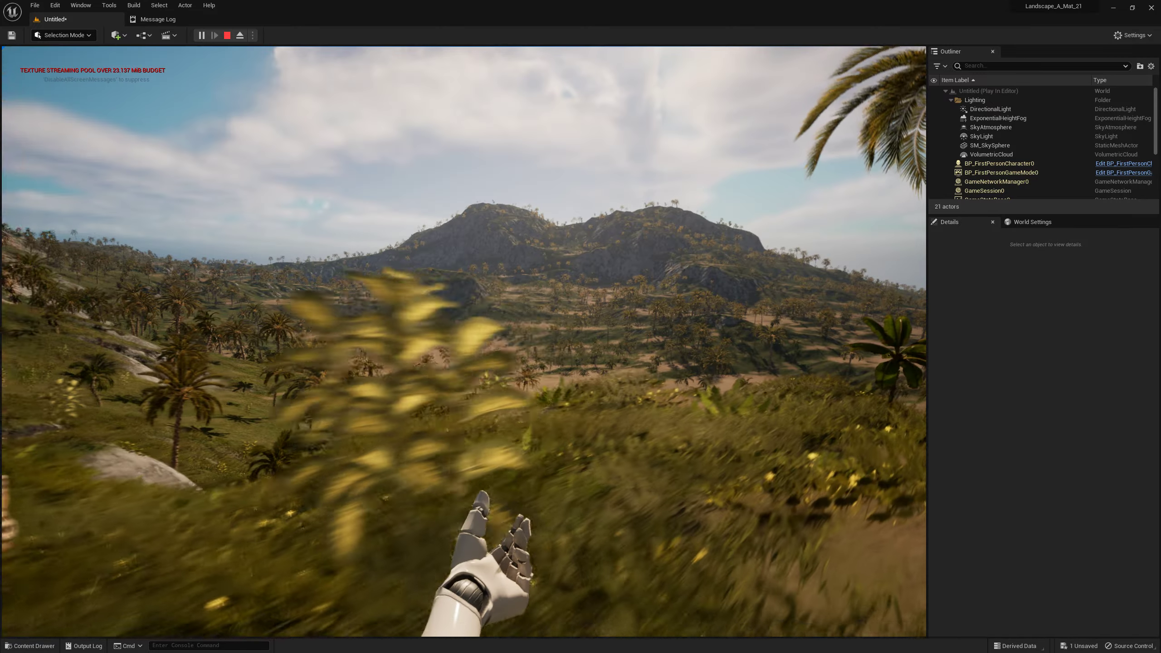
key("w")
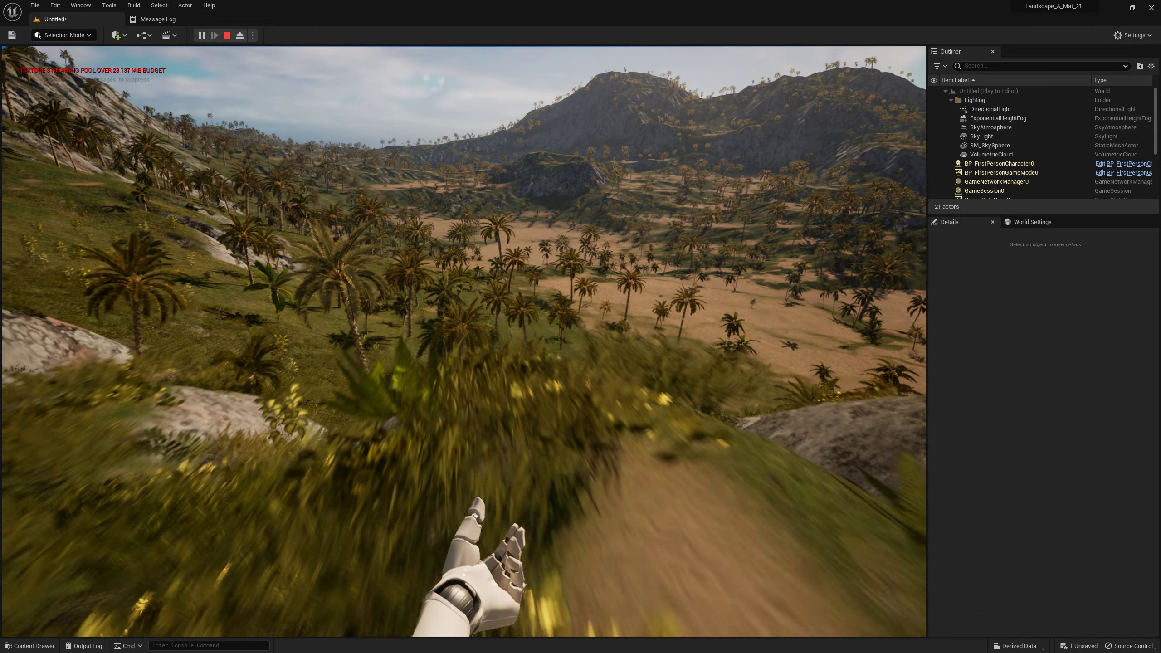
key("w")
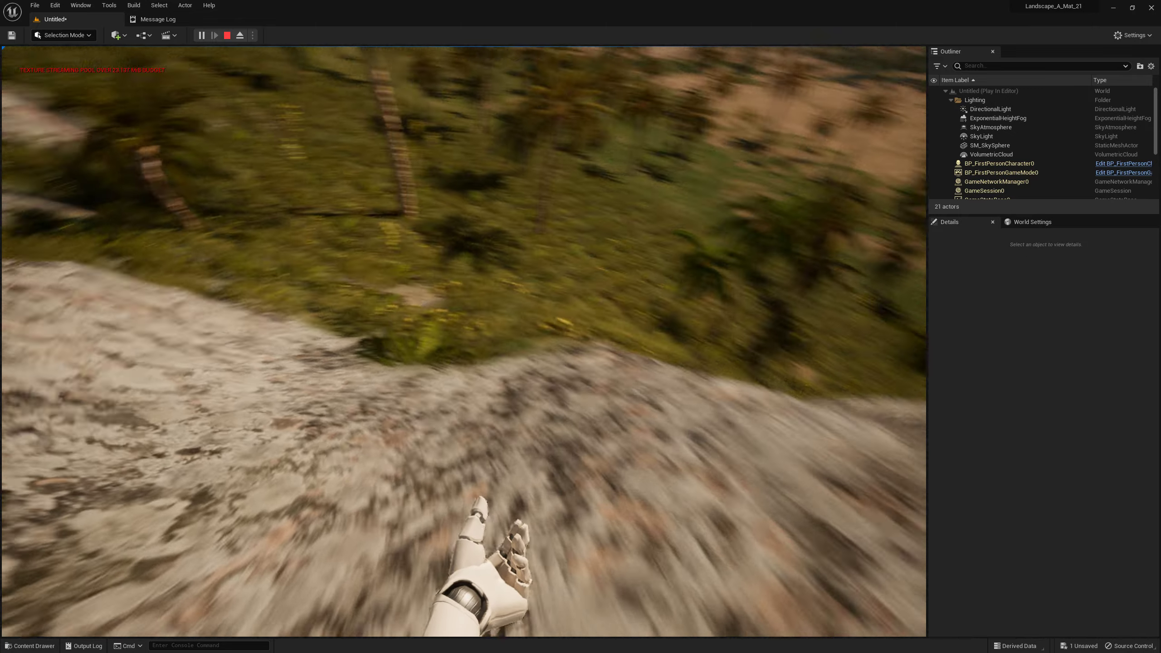
key("w")
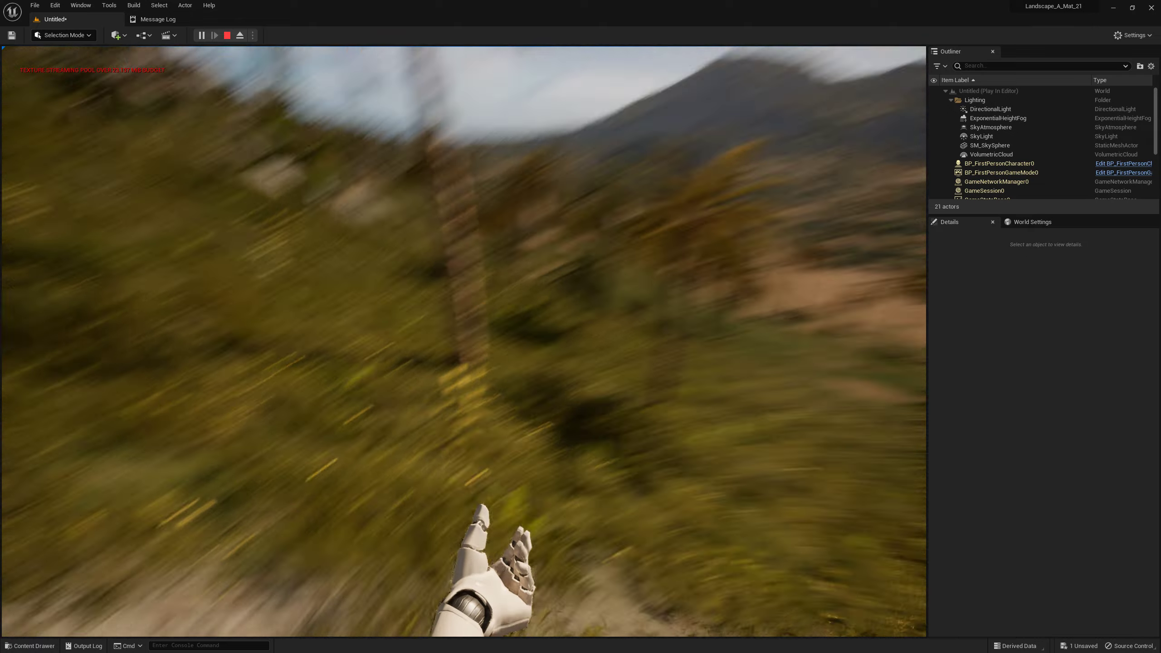
key("w")
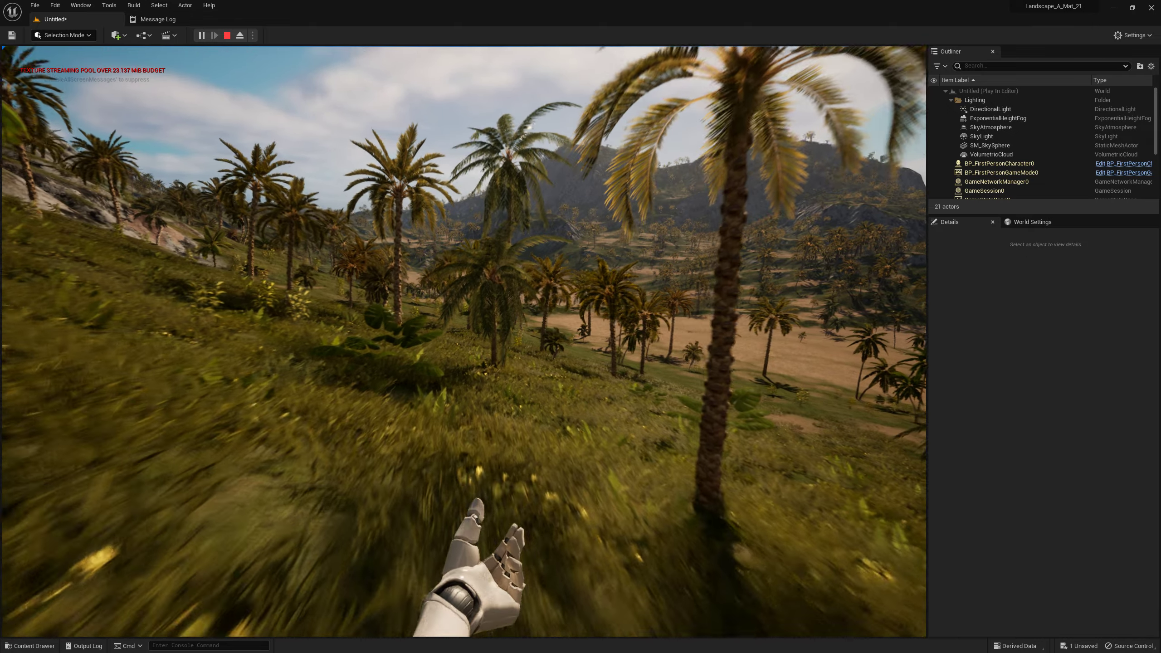
key("w")
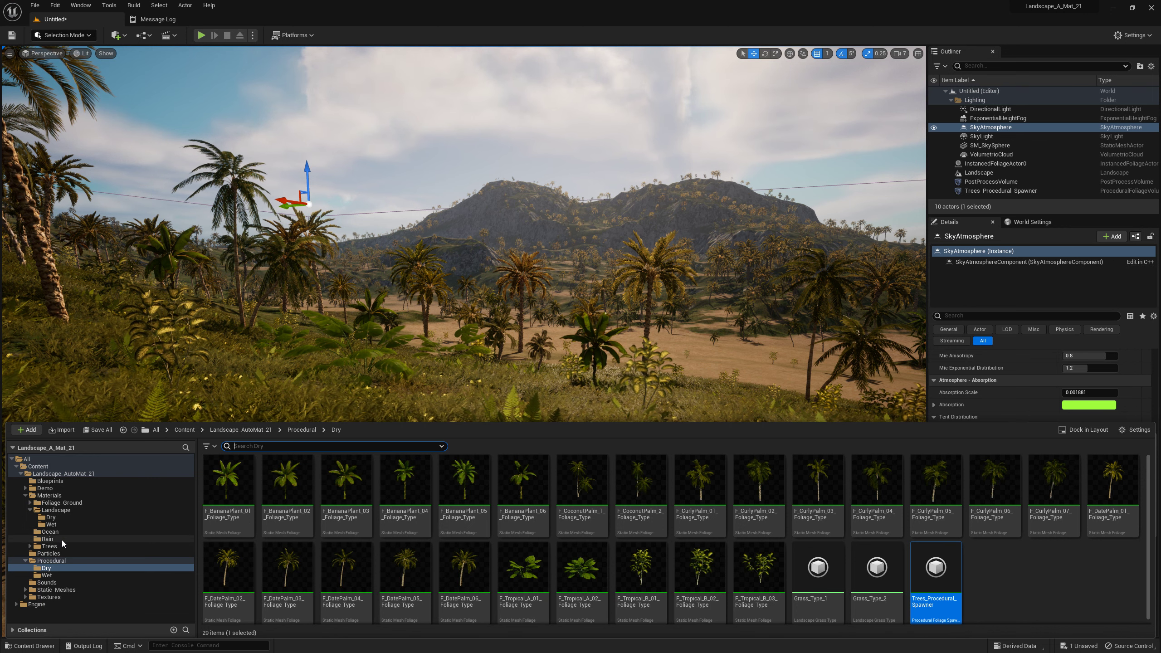
Step: Drag BP_Ocean from the Ocean Blueprints folder into the level to add a water plane
left_click(50, 533)
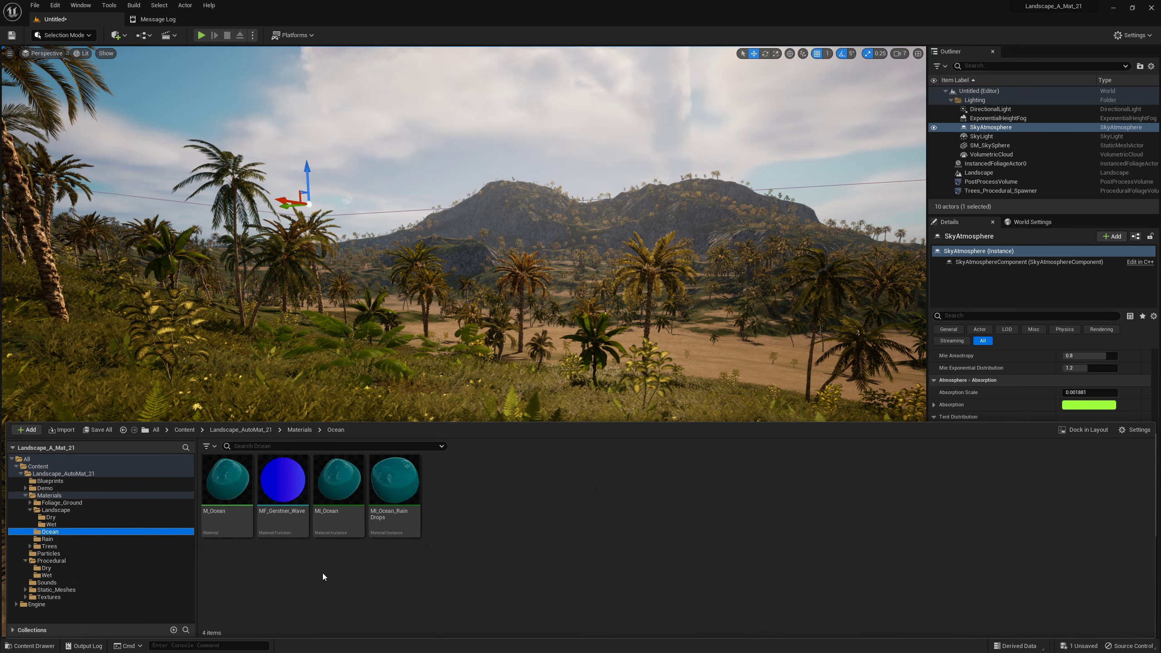
left_click(51, 481)
mouse_move(224, 527)
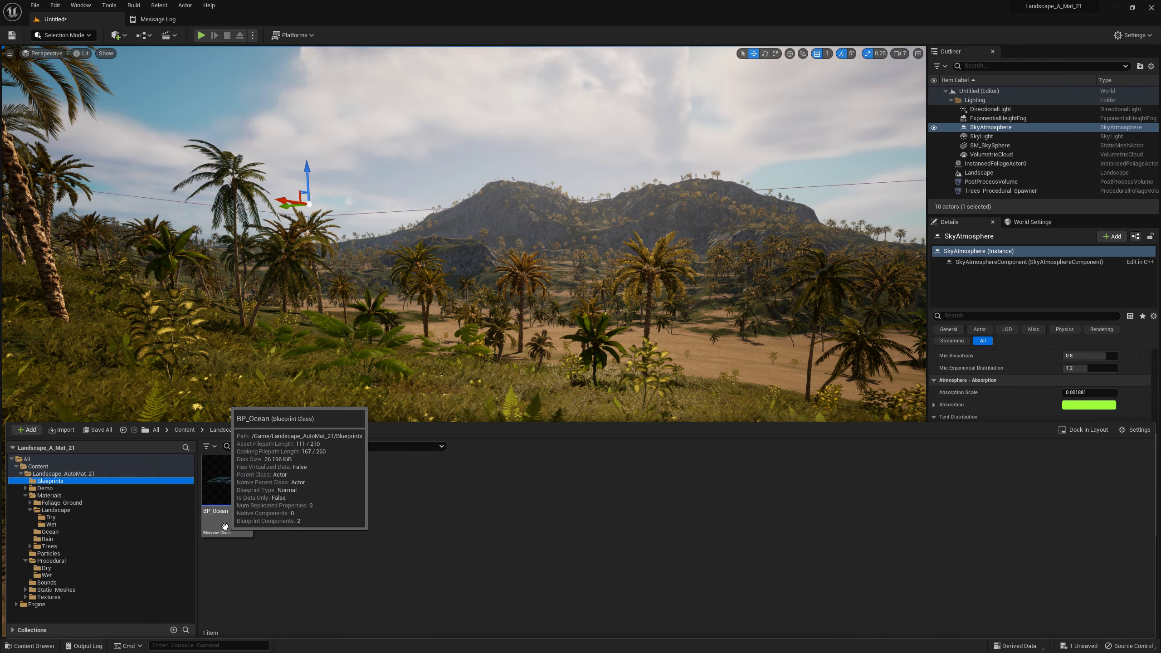
left_click(225, 527)
left_click_drag(244, 514, 333, 510)
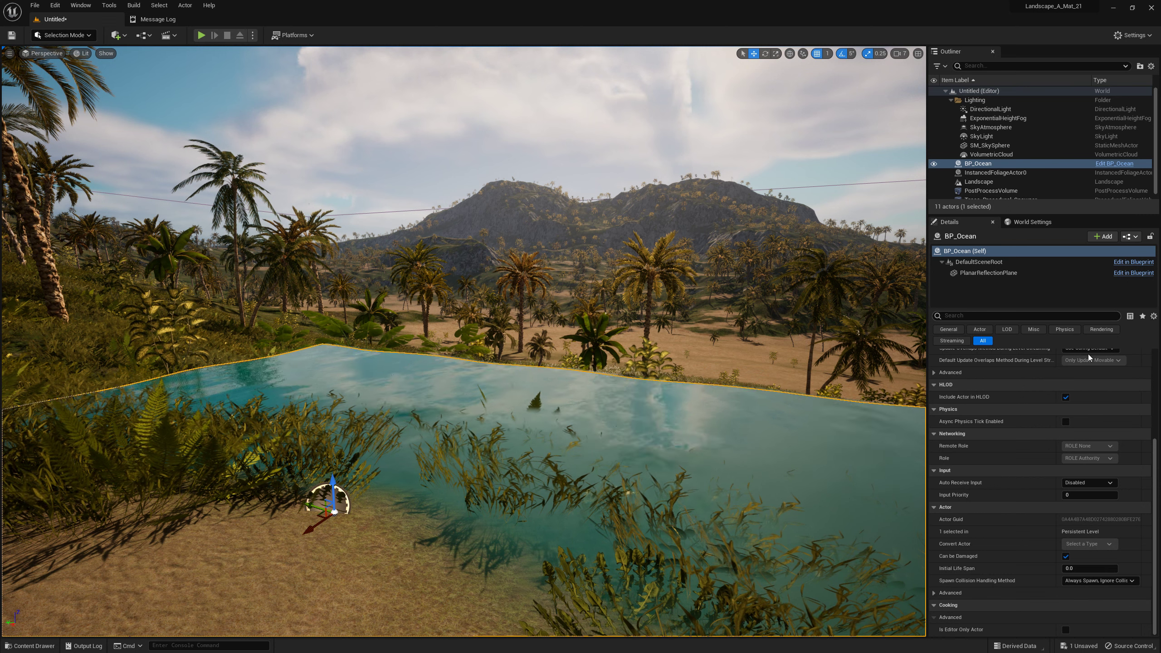
Step: Scale BP_Ocean to 700 on every axis and set its Location Z to -12892
scroll(1153, 462, "up", 5)
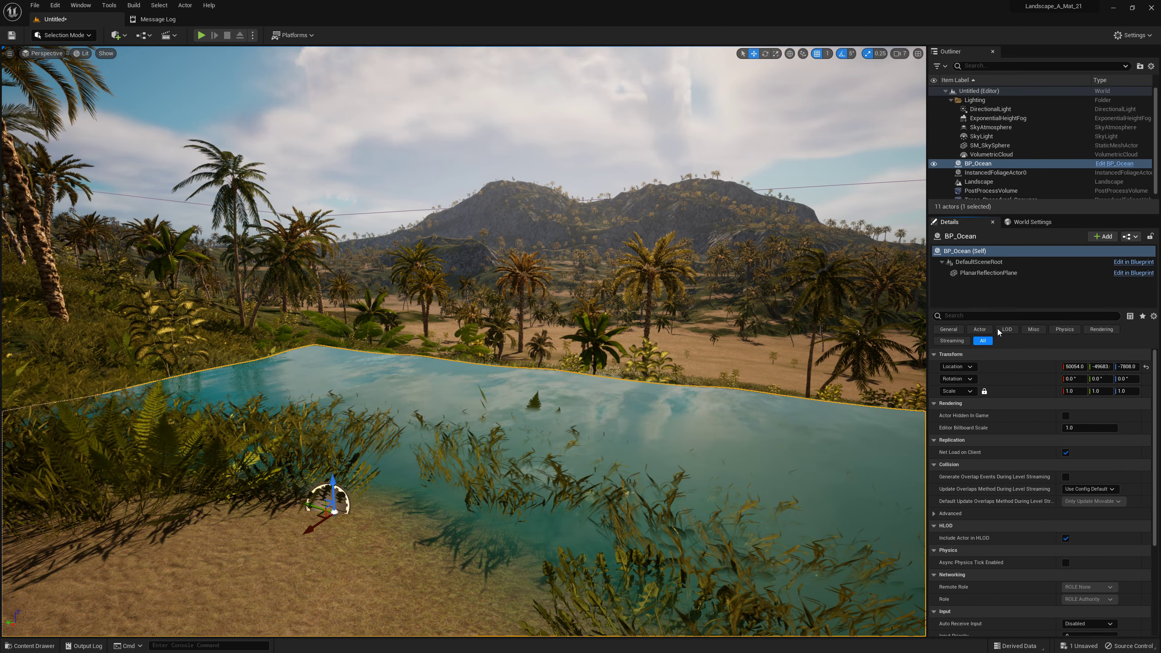
left_click(1075, 391)
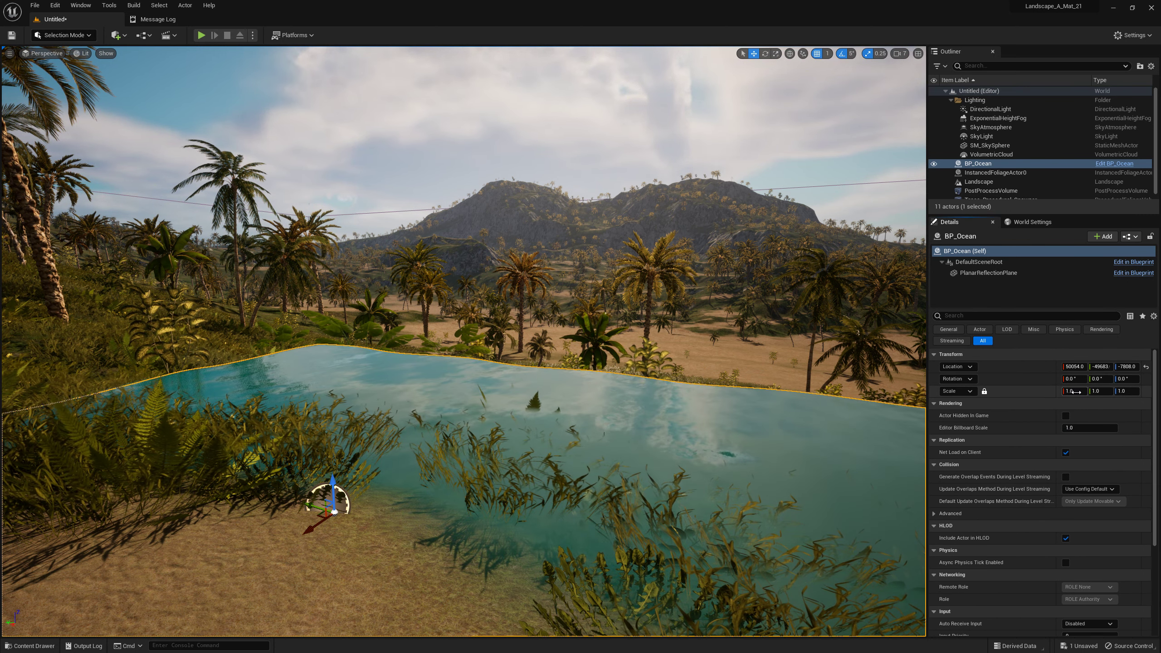
type("700")
key("Return")
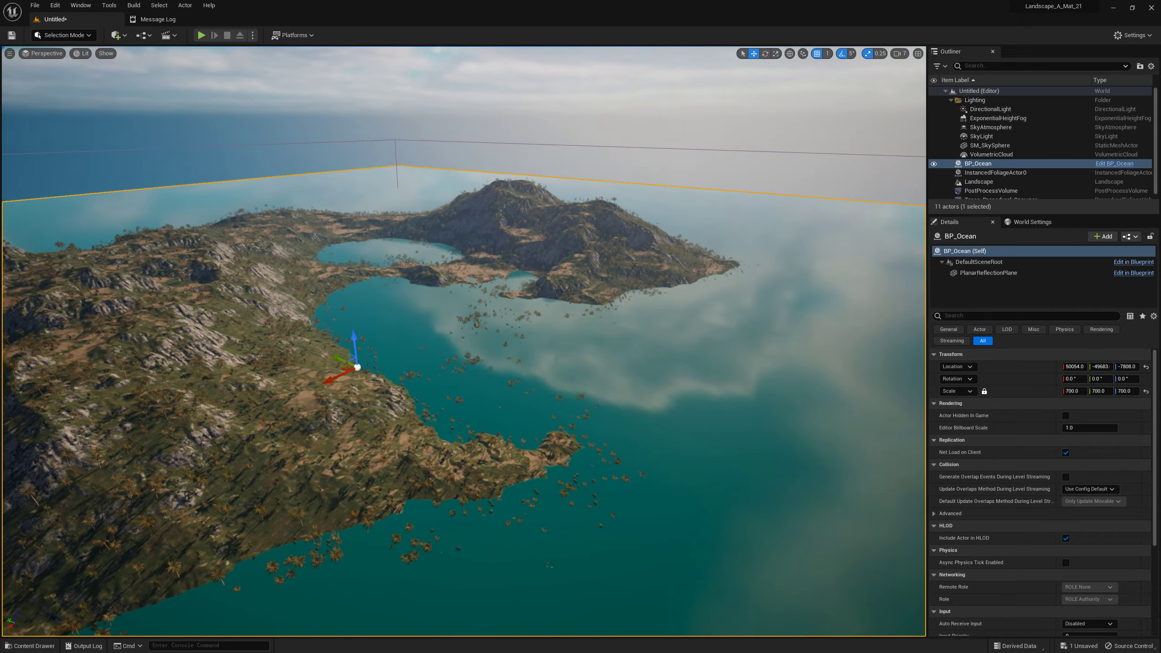
type("-12892")
key("Return")
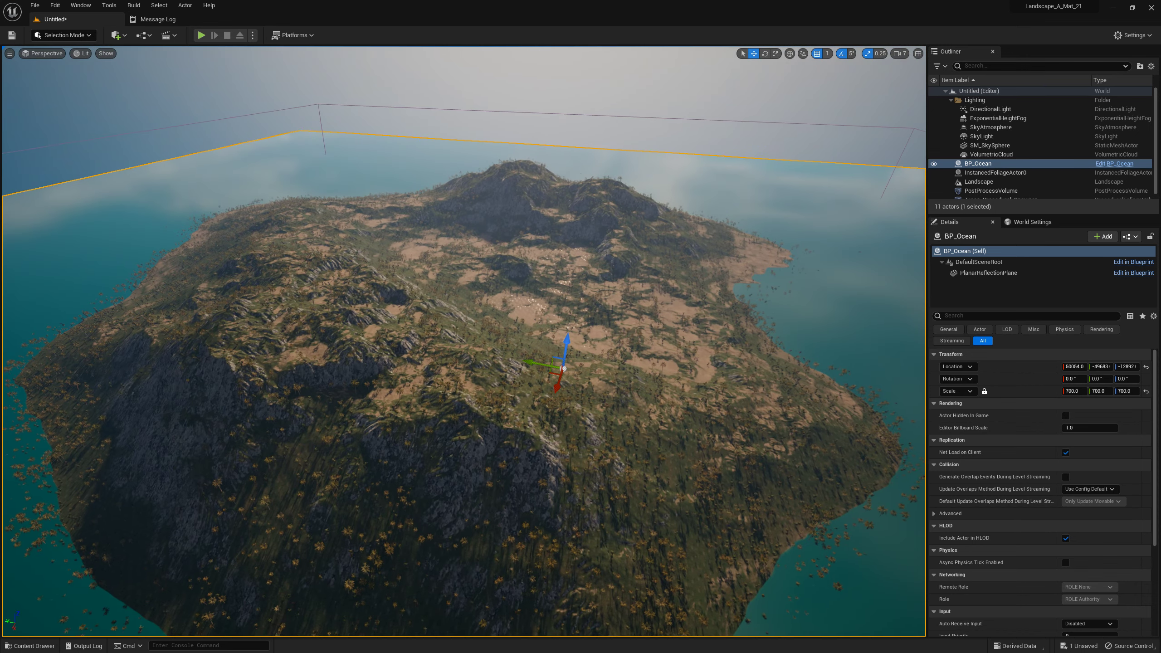
Step: Drag the ocean's gizmo to shift and lower the water to about Z -15141, exposing a wide beach
right_click_drag(464, 340, 464, 341)
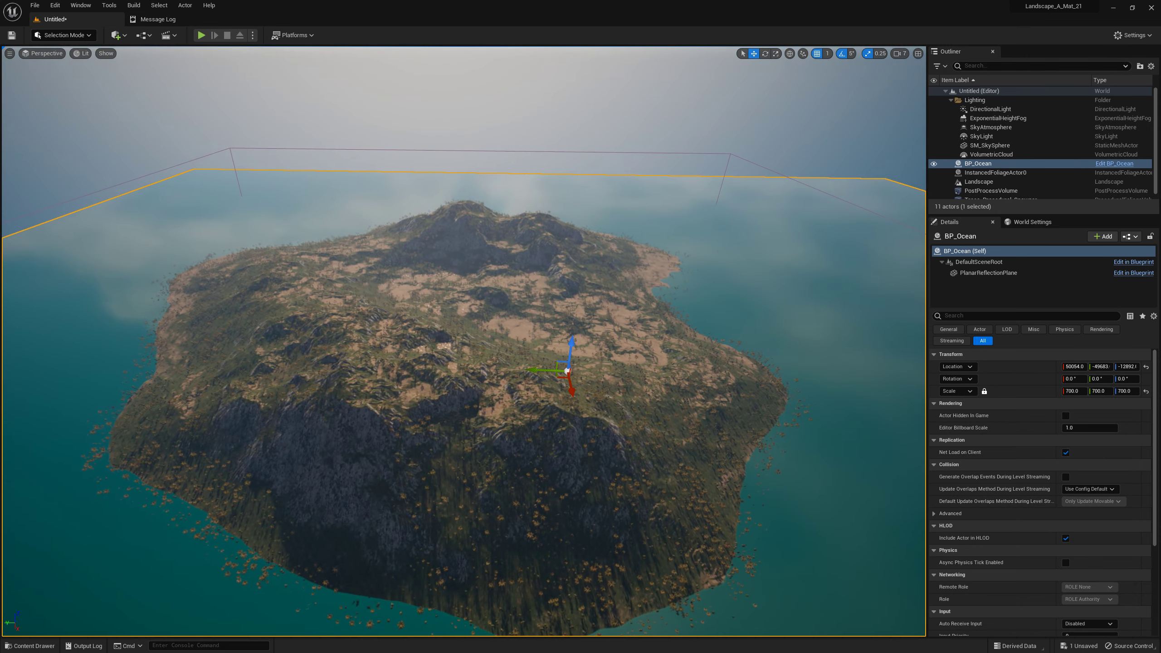
left_click_drag(571, 343, 488, 344)
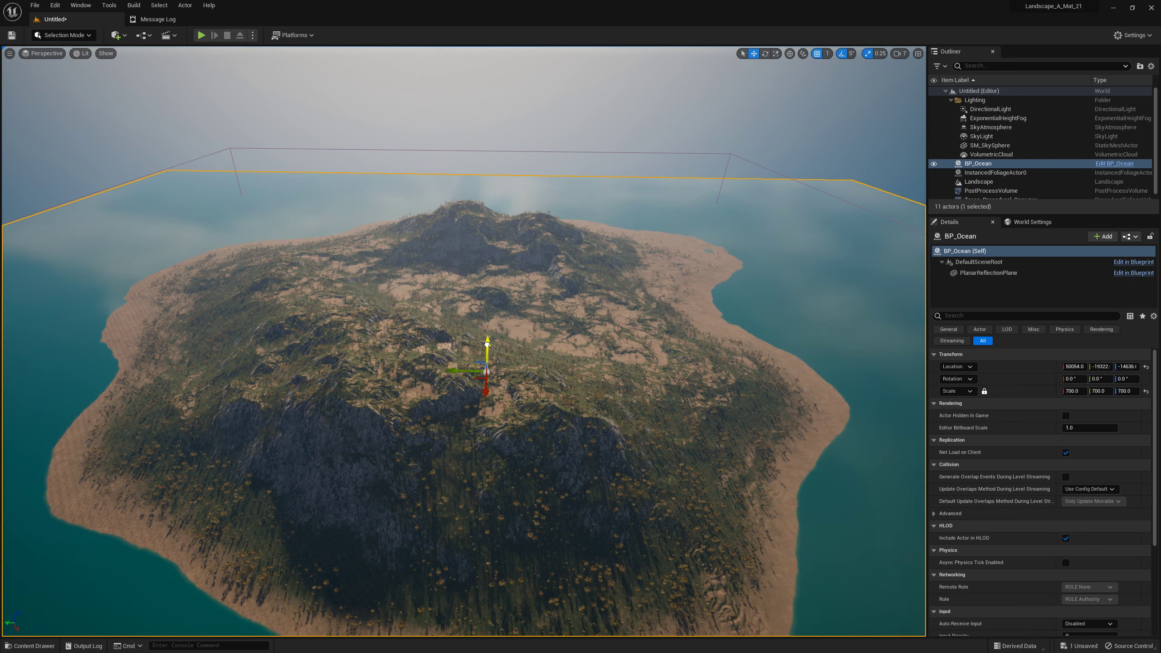
left_click_drag(488, 344, 487, 347)
right_click_drag(488, 347, 411, 320)
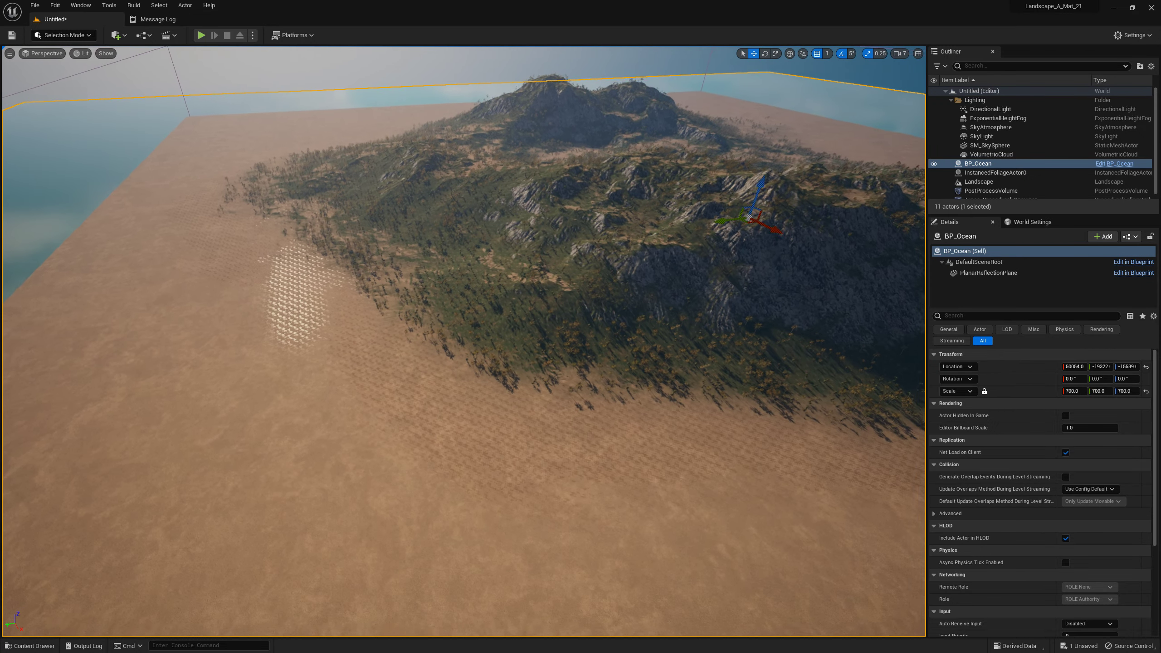
right_click_drag(629, 293, 629, 286)
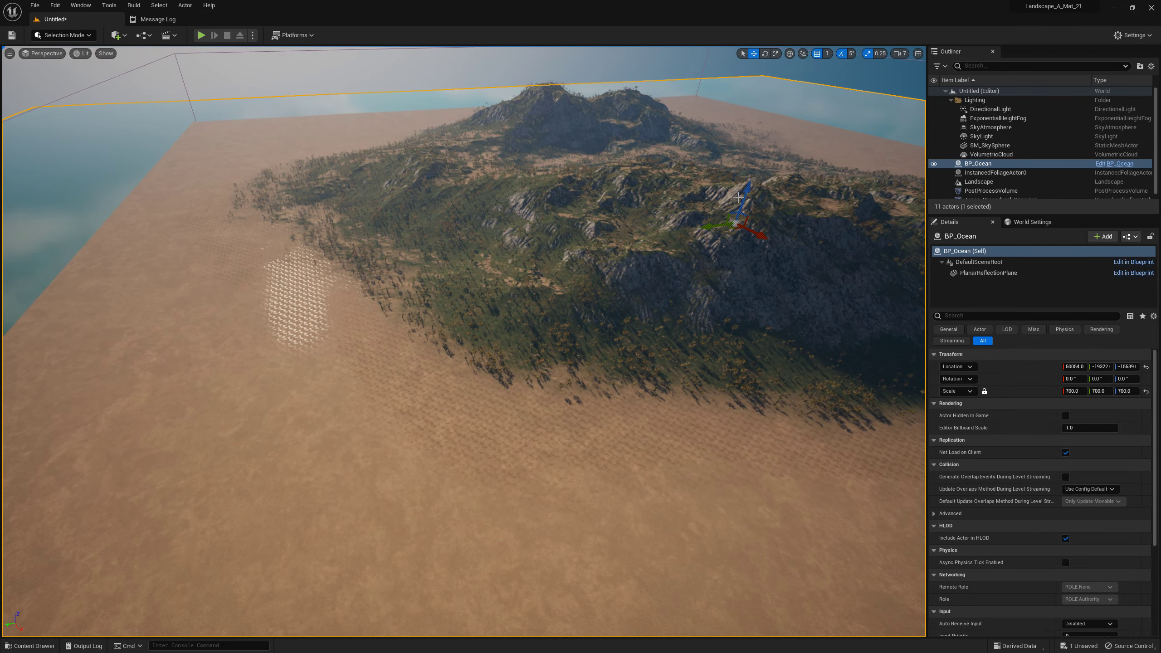
left_click_drag(746, 193, 745, 192)
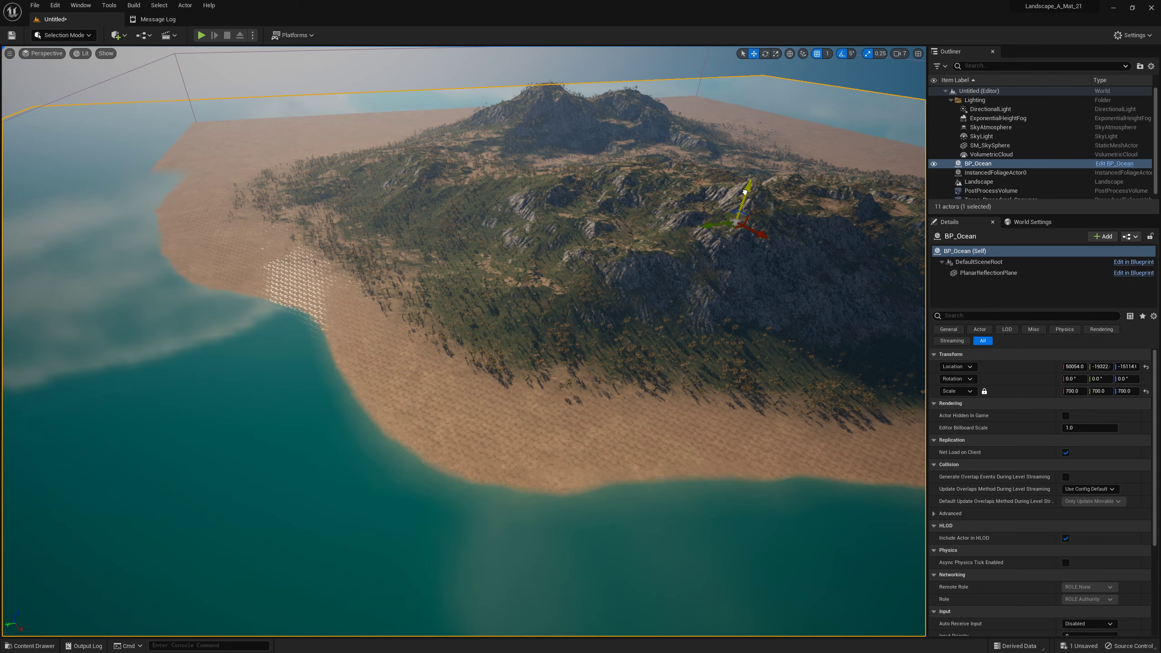
middle_click_drag(745, 192, 745, 283)
mouse_move(464, 340)
right_mouse_down()
mouse_move(464, 249)
mouse_move(327, 295)
right_mouse_up()
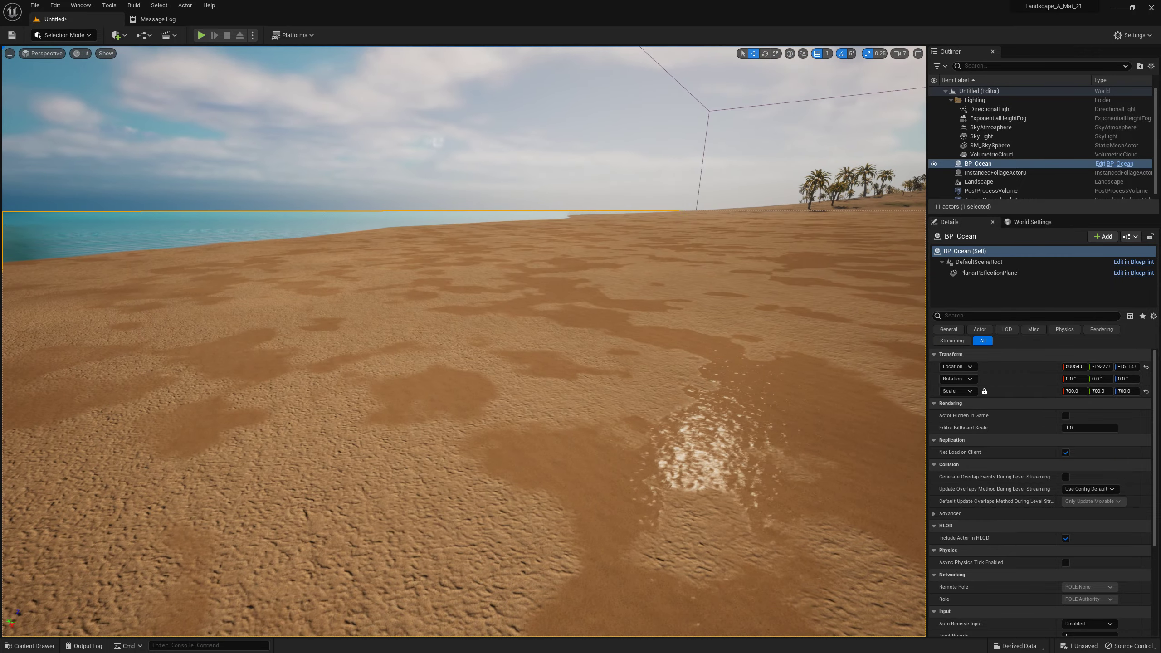
right_click_drag(867, 253, 777, 229)
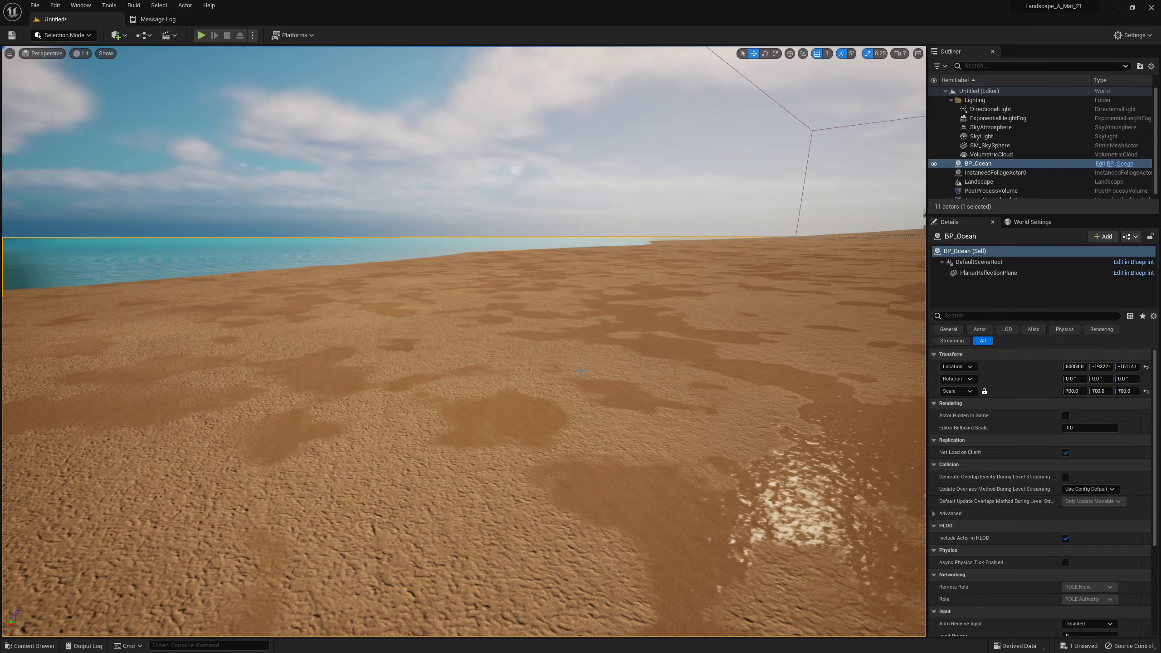
left_click(978, 163)
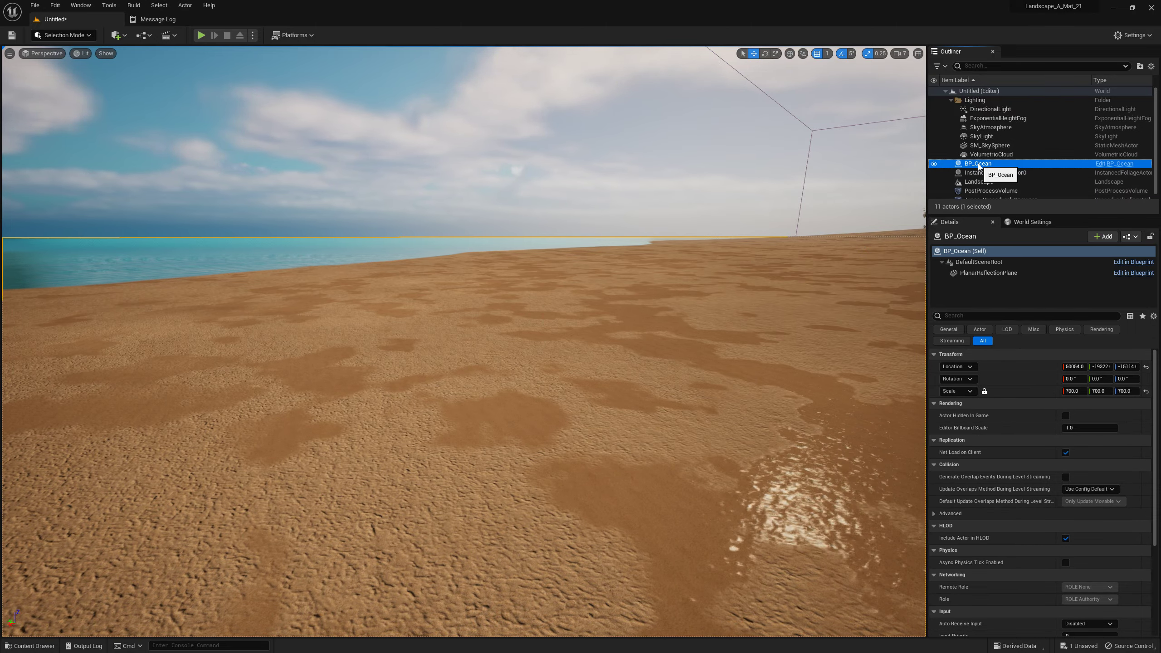
right_click_drag(560, 430, 561, 430)
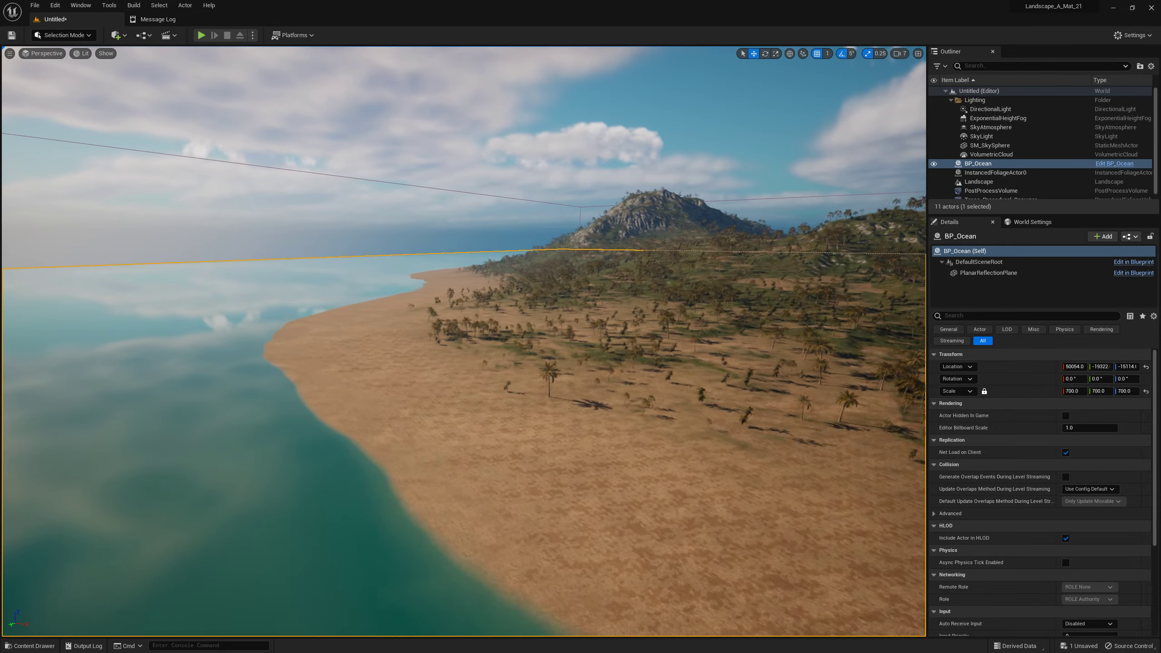
key("alt+j")
key("alt+2")
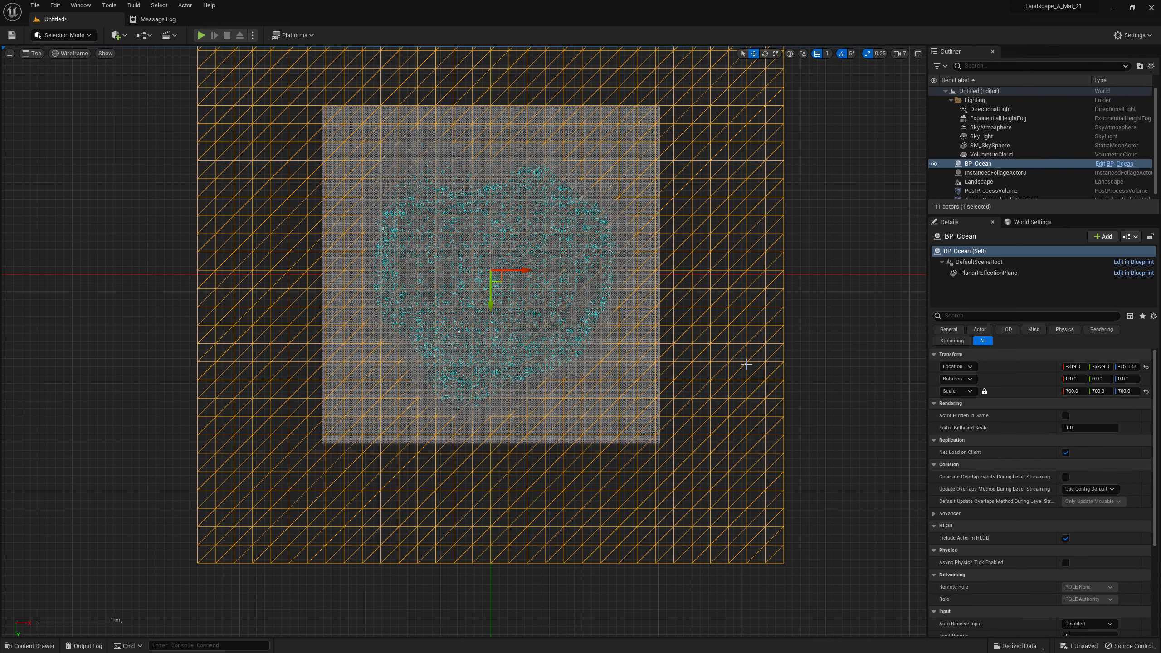
Step: Slide BP_Ocean in the top view to about X -2633, Y -3697, centring it under the island
scroll(831, 396, "down", 2)
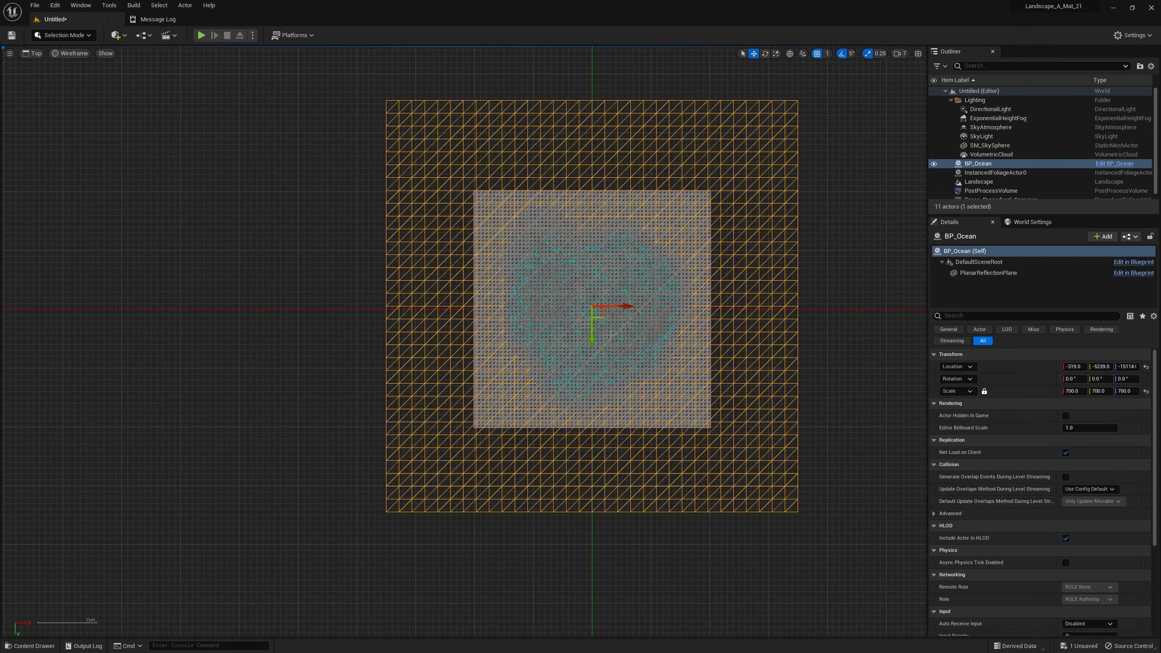
left_click_drag(598, 319, 596, 319)
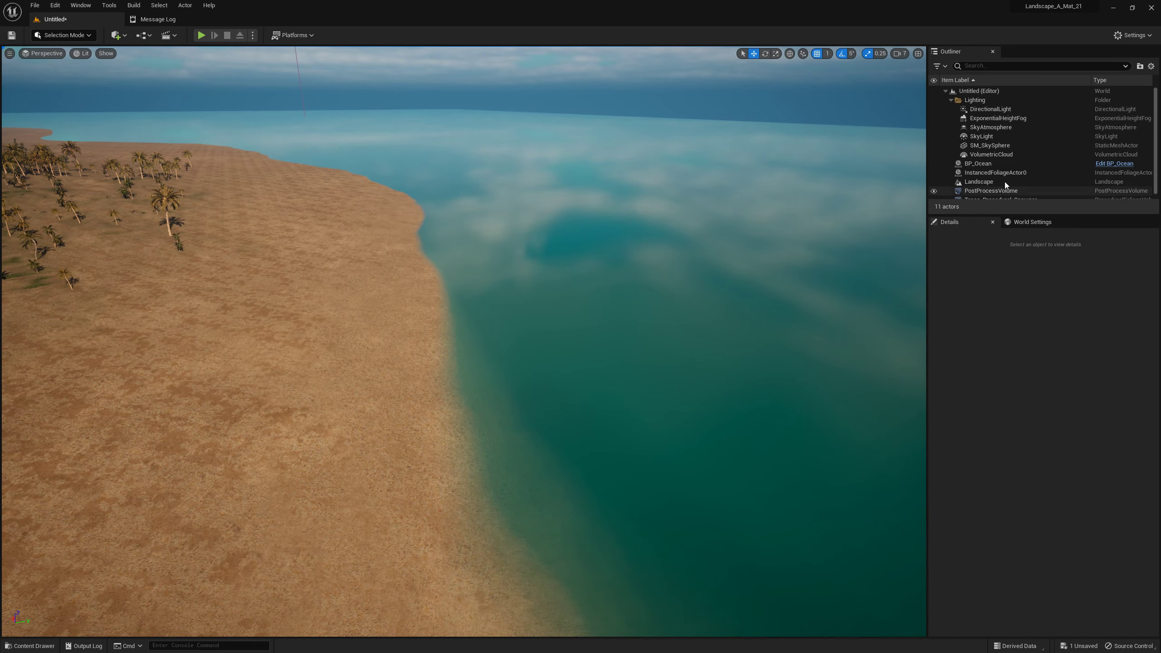
Step: Select BP_Ocean's PlanarReflectionPlane component and locate its MI_Ocean material in the project assets
scroll(1003, 168, "down", 1)
left_click(979, 159)
left_click(989, 273)
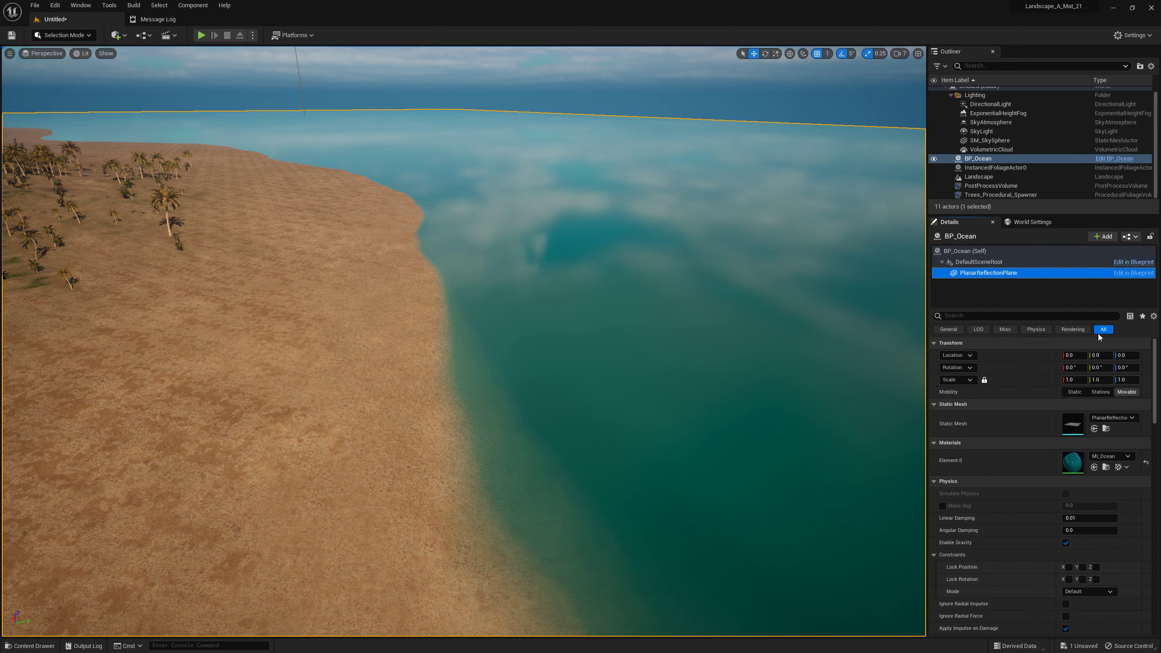
left_click(1106, 468)
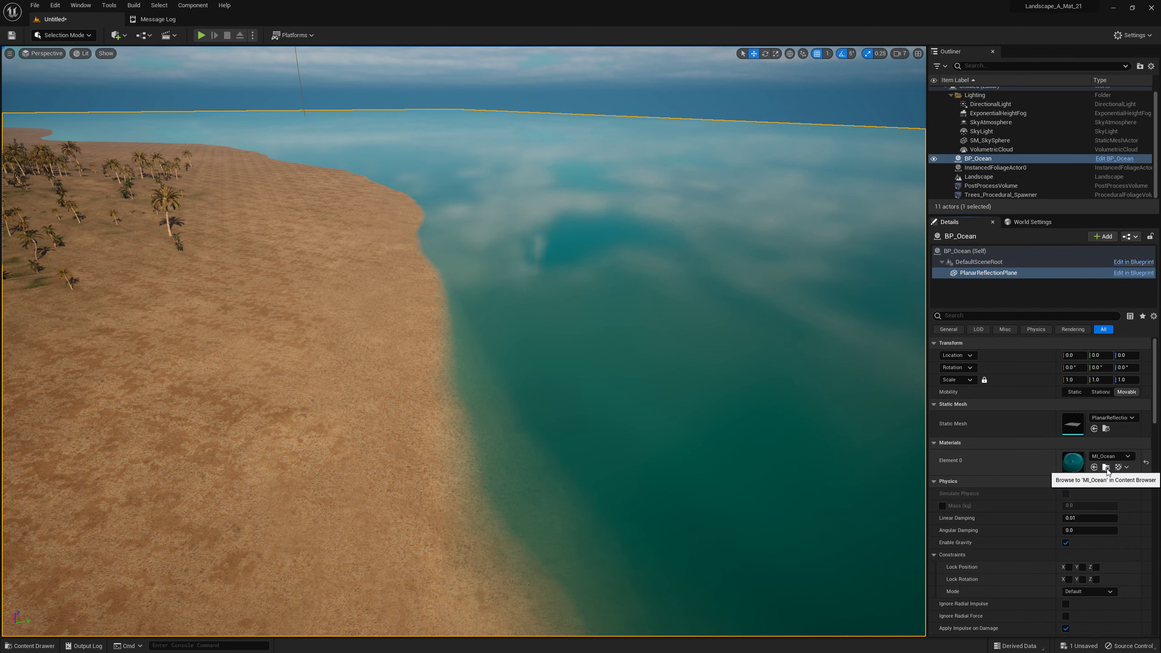
Step: Open MI_Ocean in its material instance editor as a floating window
mouse_move(340, 520)
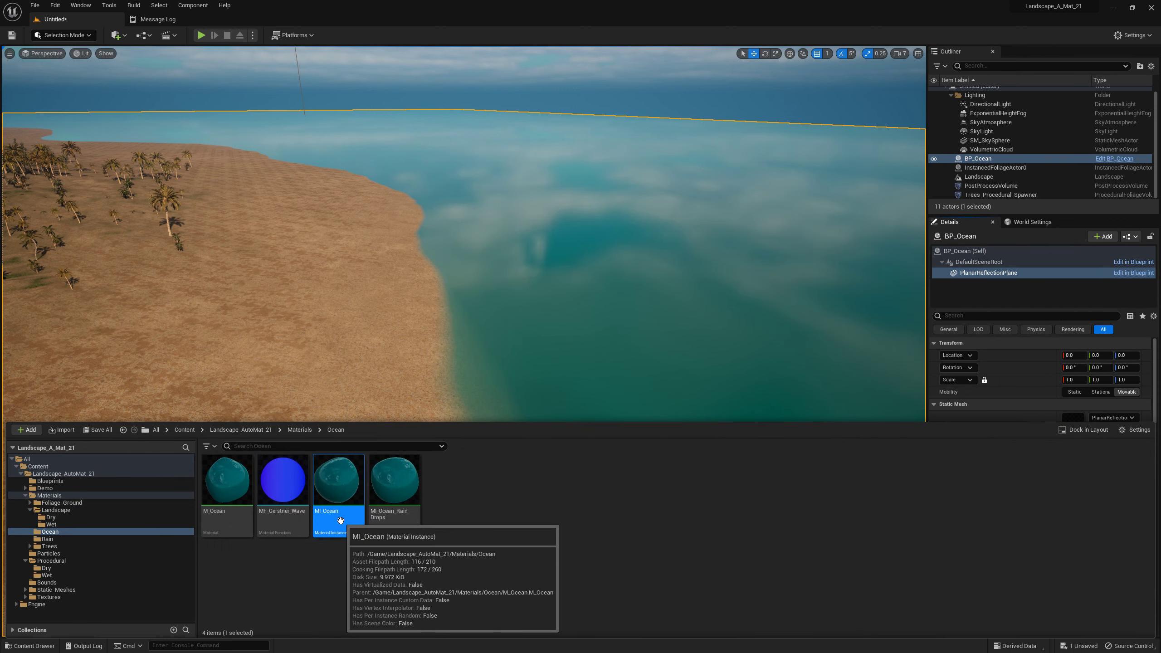
double_click(340, 520)
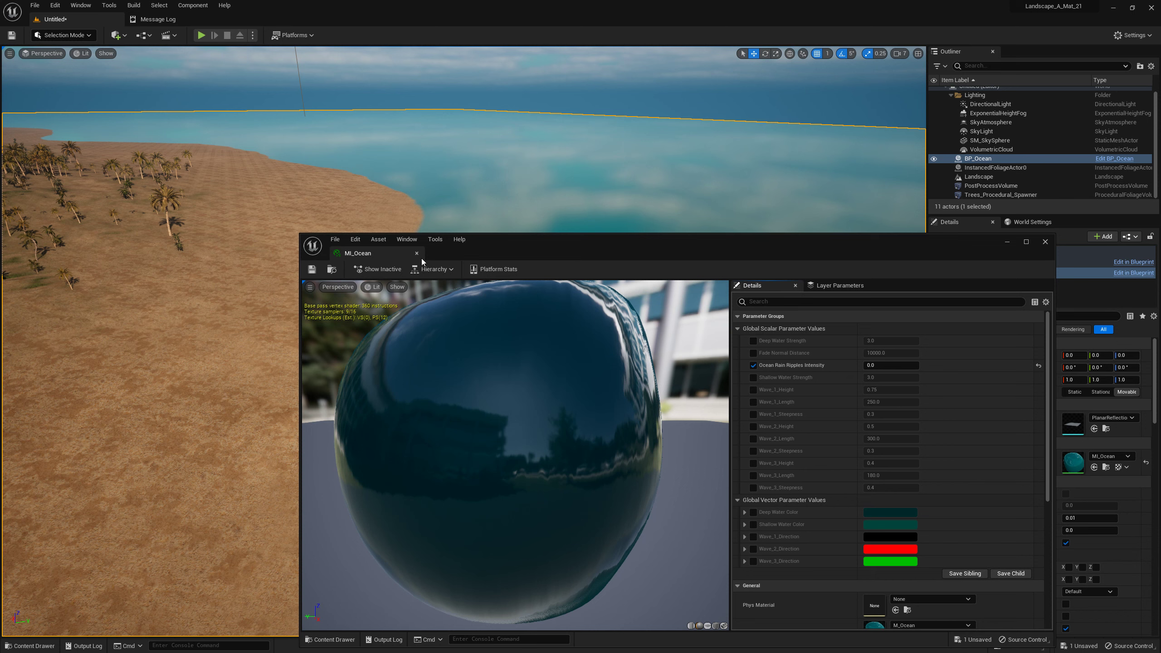
mouse_move(384, 255)
left_mouse_down()
mouse_move(555, 230)
mouse_move(590, 197)
left_mouse_up()
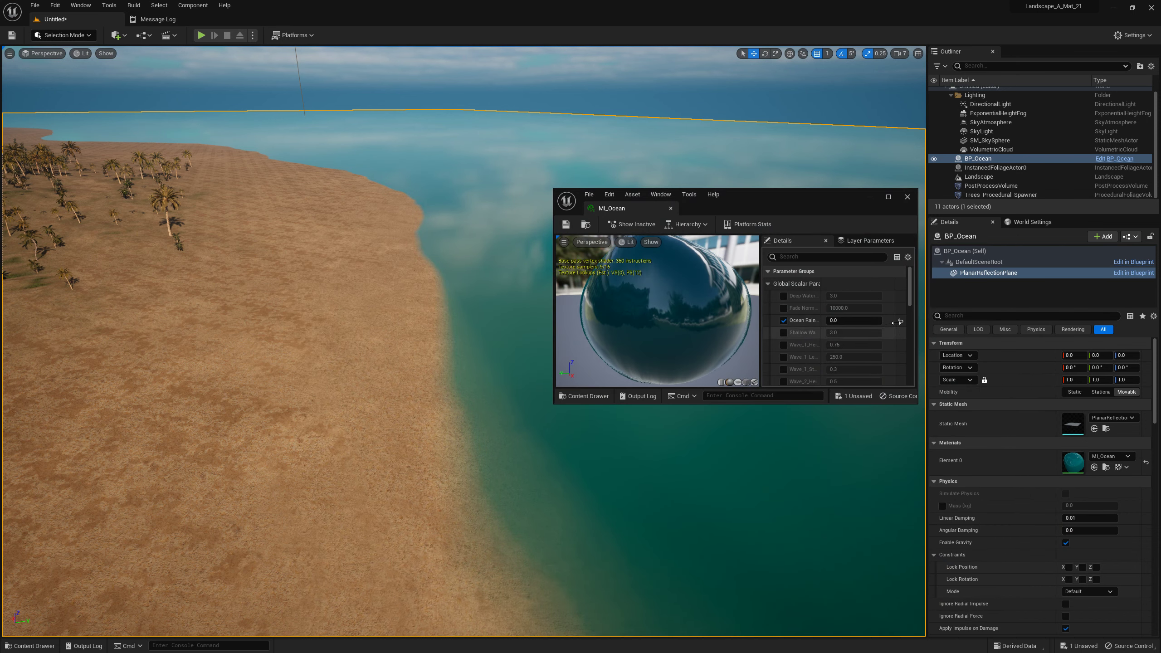
left_click_drag(910, 283, 910, 312)
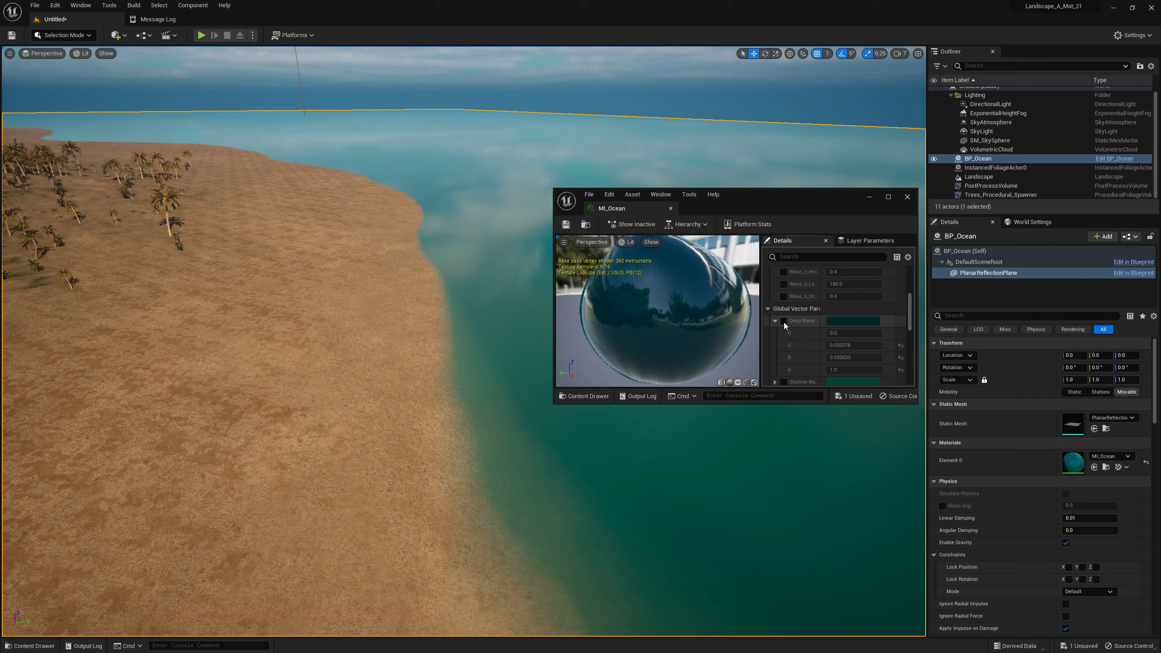
Step: Enable the Deep Water colour override and adjust its colour slightly
left_click(784, 321)
left_click(775, 321)
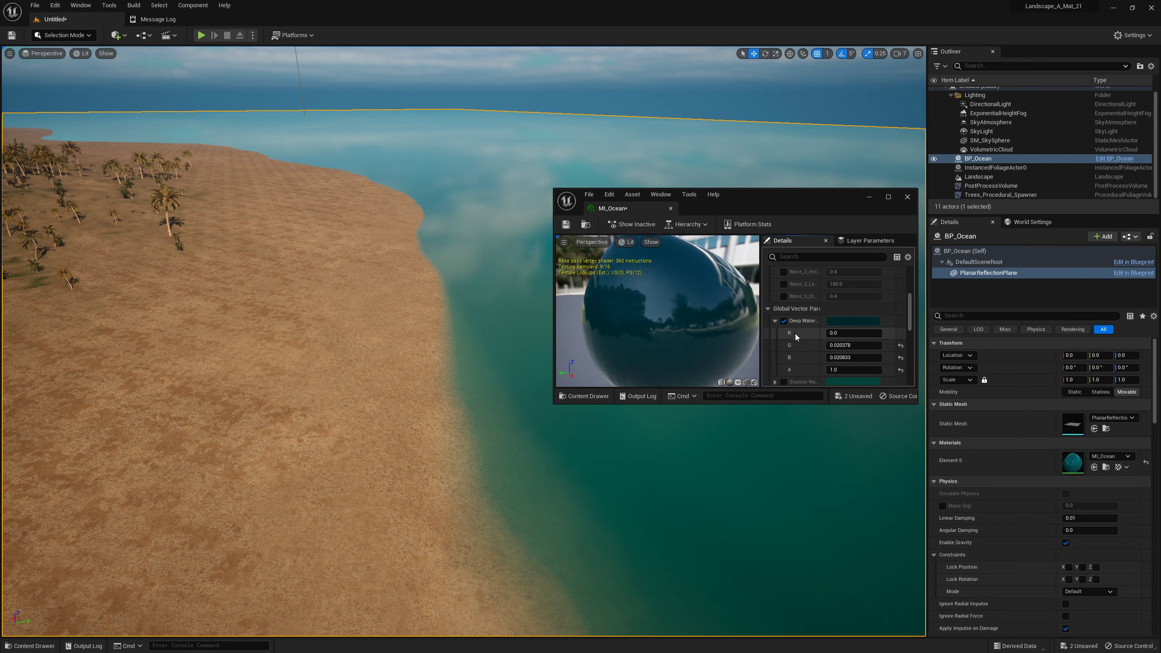
left_click(856, 322)
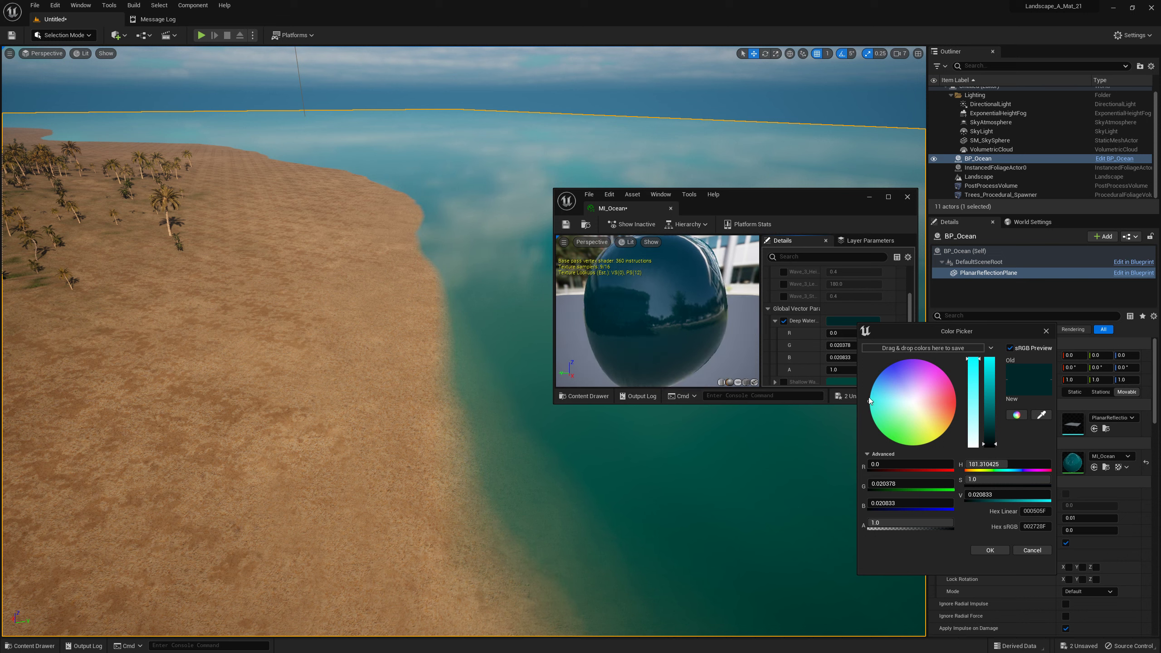
left_click_drag(870, 401, 871, 397)
left_click(990, 550)
Step: Enable Shallow Water colour and shift it to cyan-teal (R 0.000877, G 0.051582, B 0.097292)
scroll(837, 320, "down", 2)
left_click(774, 343)
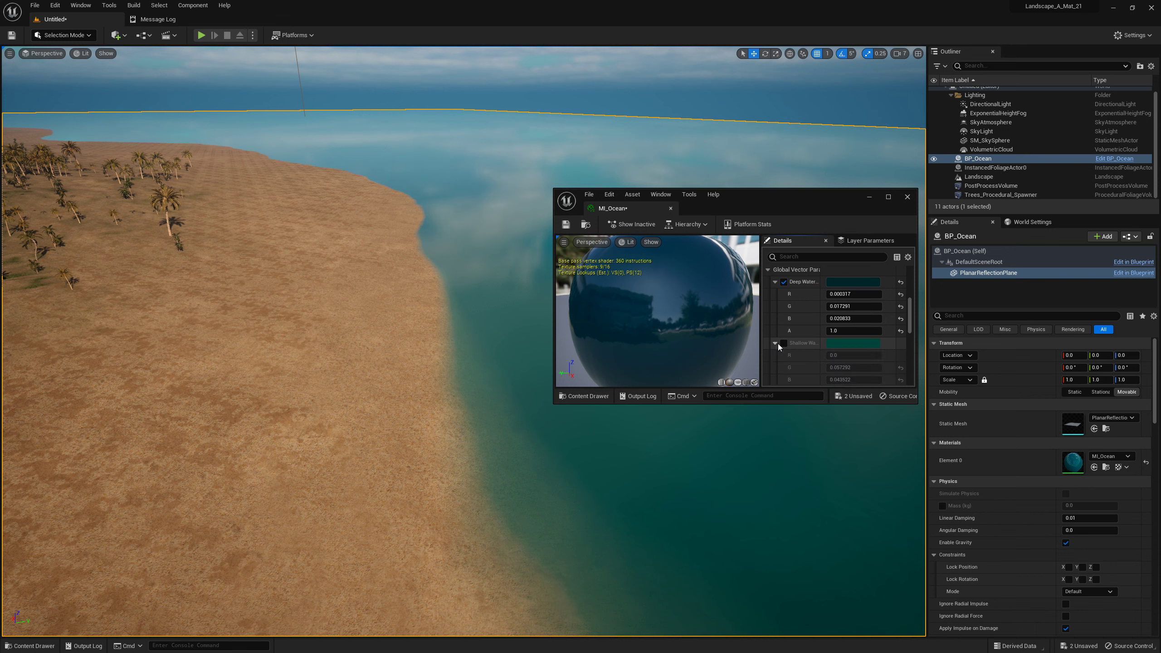
left_click(784, 344)
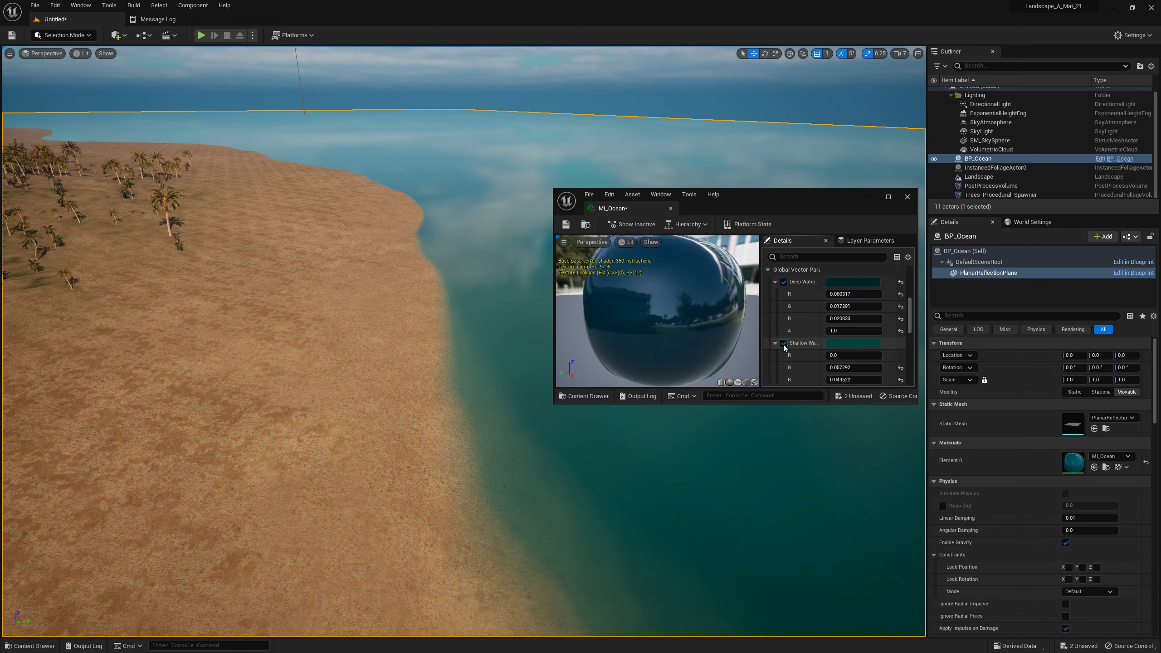
left_click(849, 343)
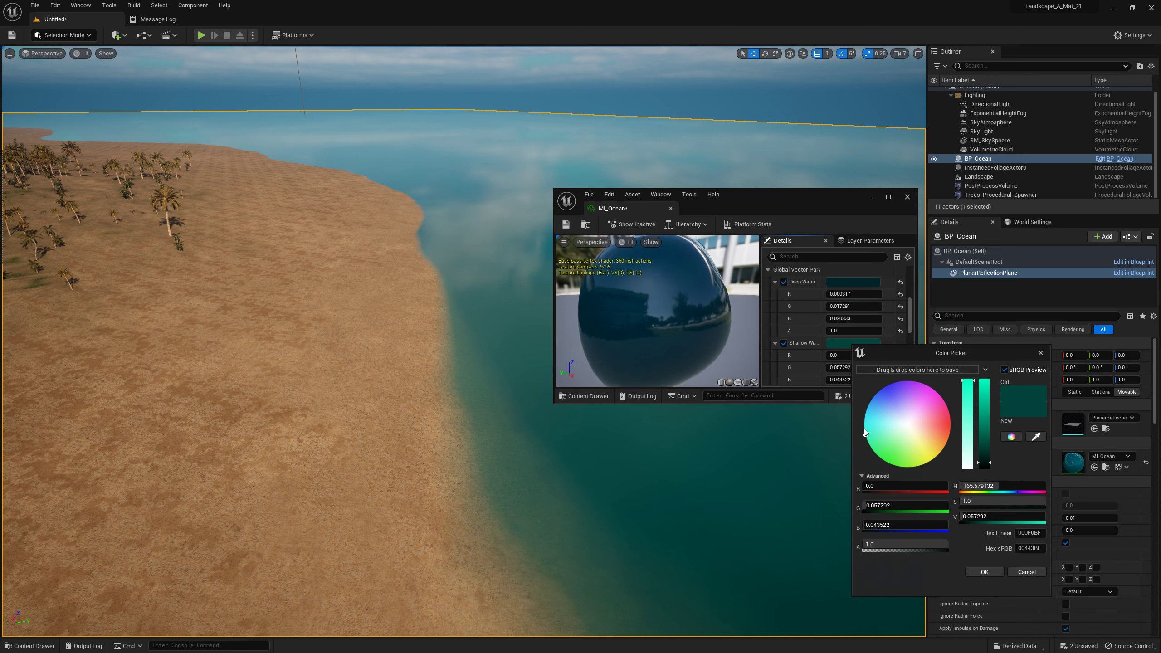
left_click_drag(865, 432, 866, 427)
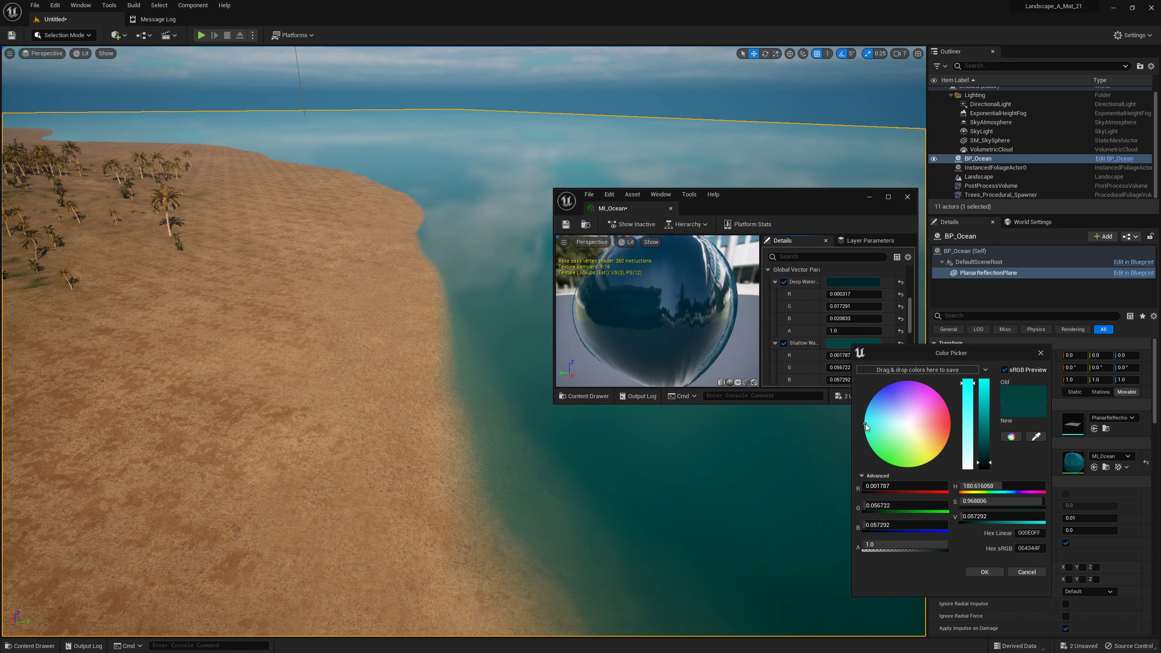
left_click(865, 420)
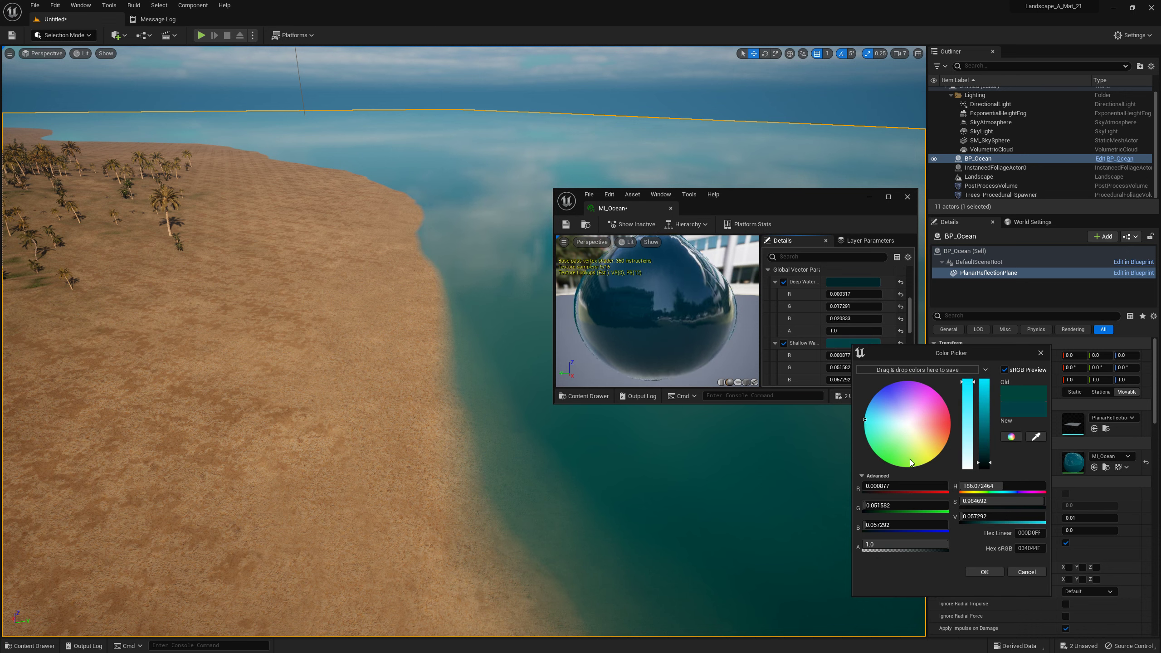
left_click(984, 571)
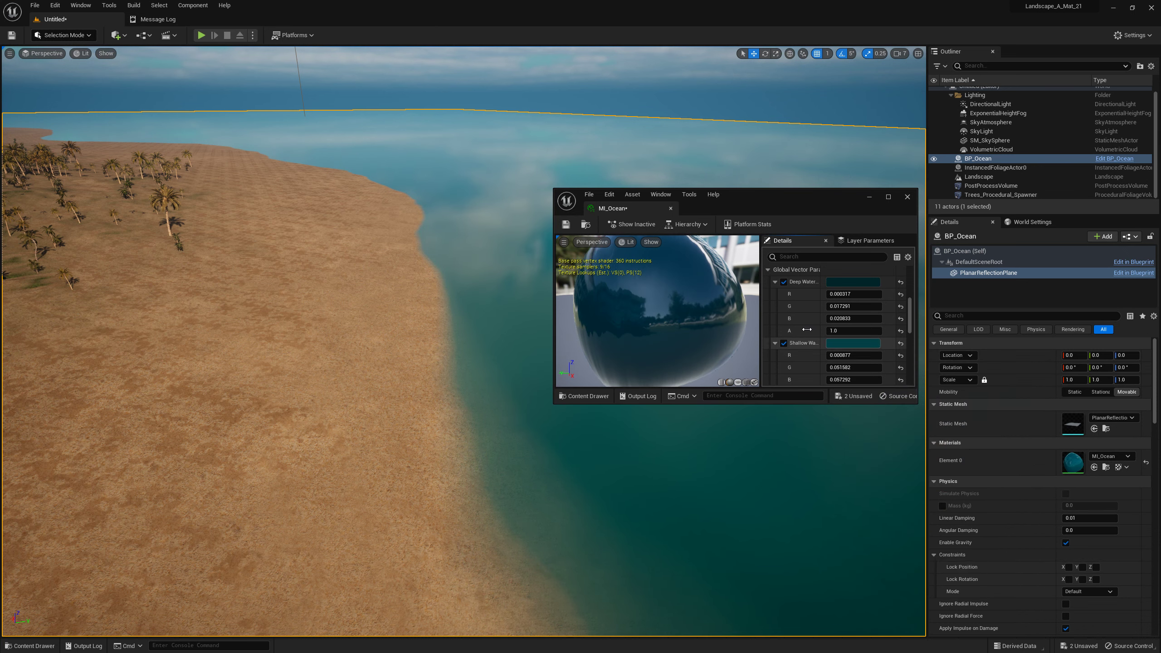
right_click_drag(458, 321, 549, 321)
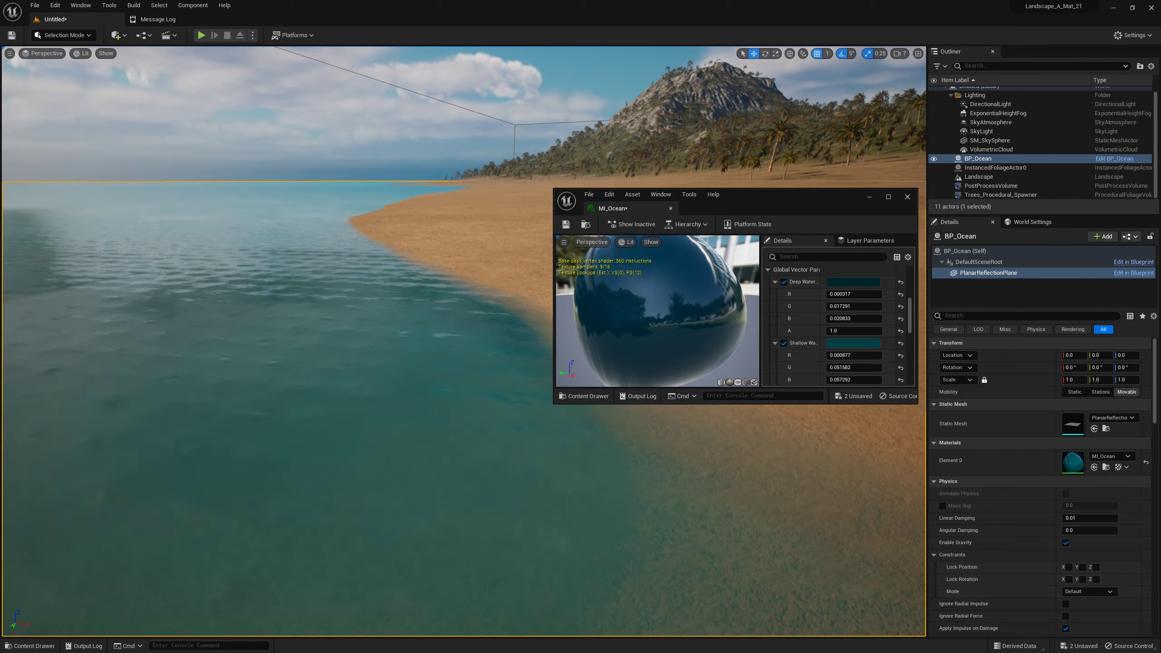
Step: Collapse the water colour groups, then enable Deep Water Strength and set it to 2.0
right_click_drag(458, 320, 457, 320)
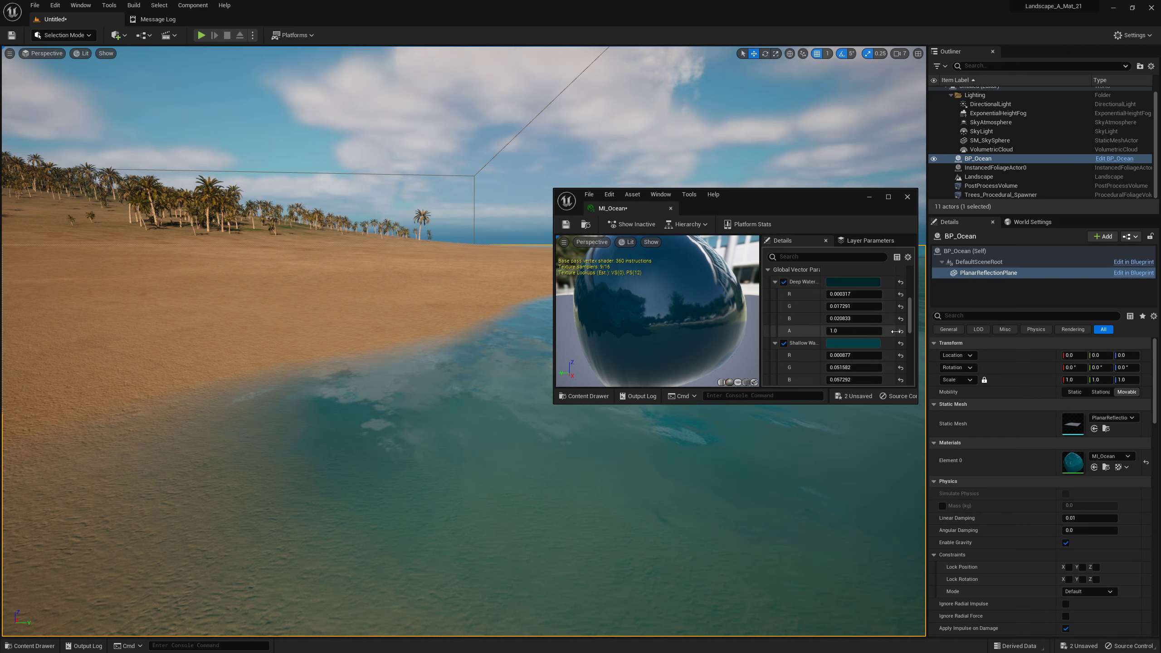
left_click(775, 282)
left_click(775, 294)
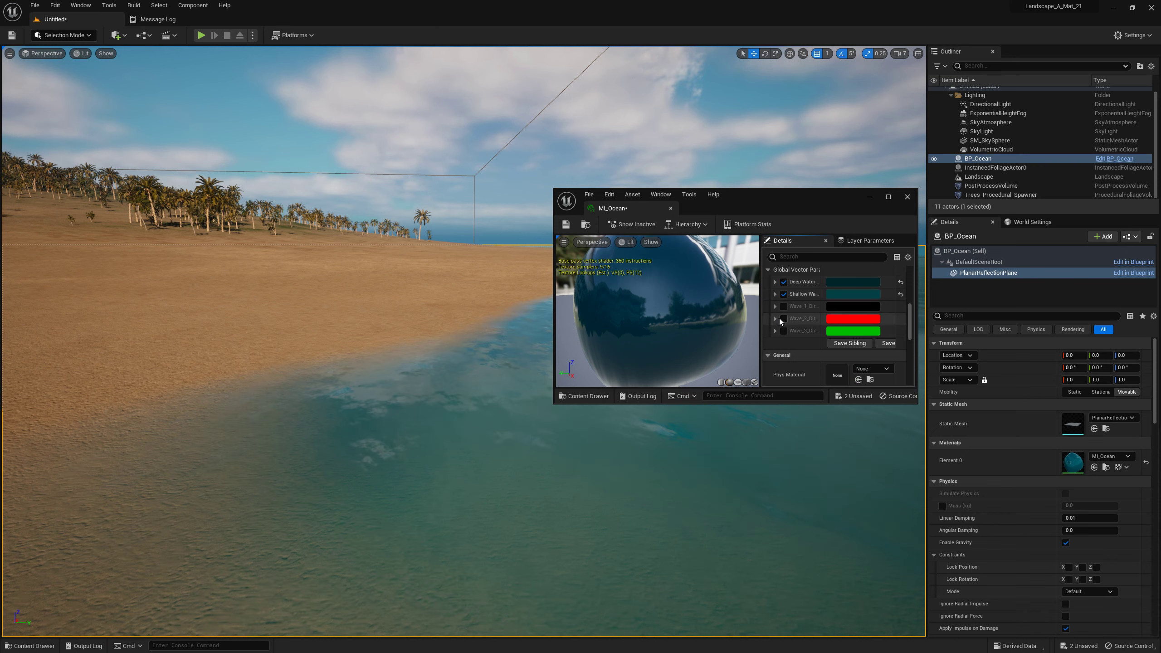
left_click_drag(910, 322, 908, 289)
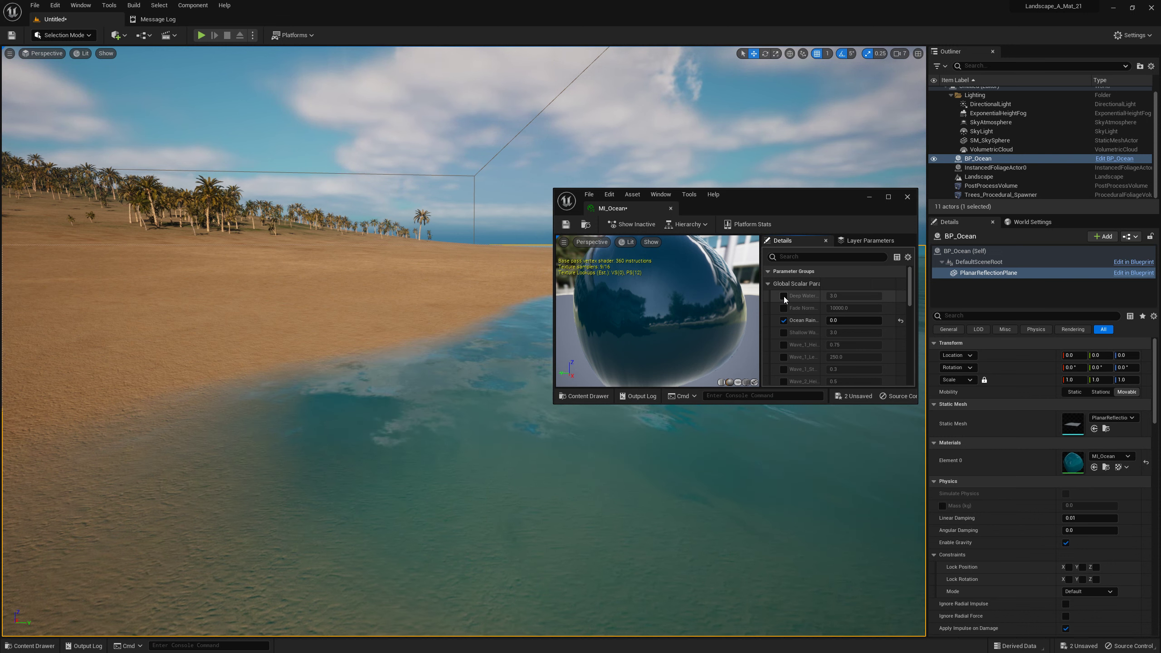
left_click(784, 296)
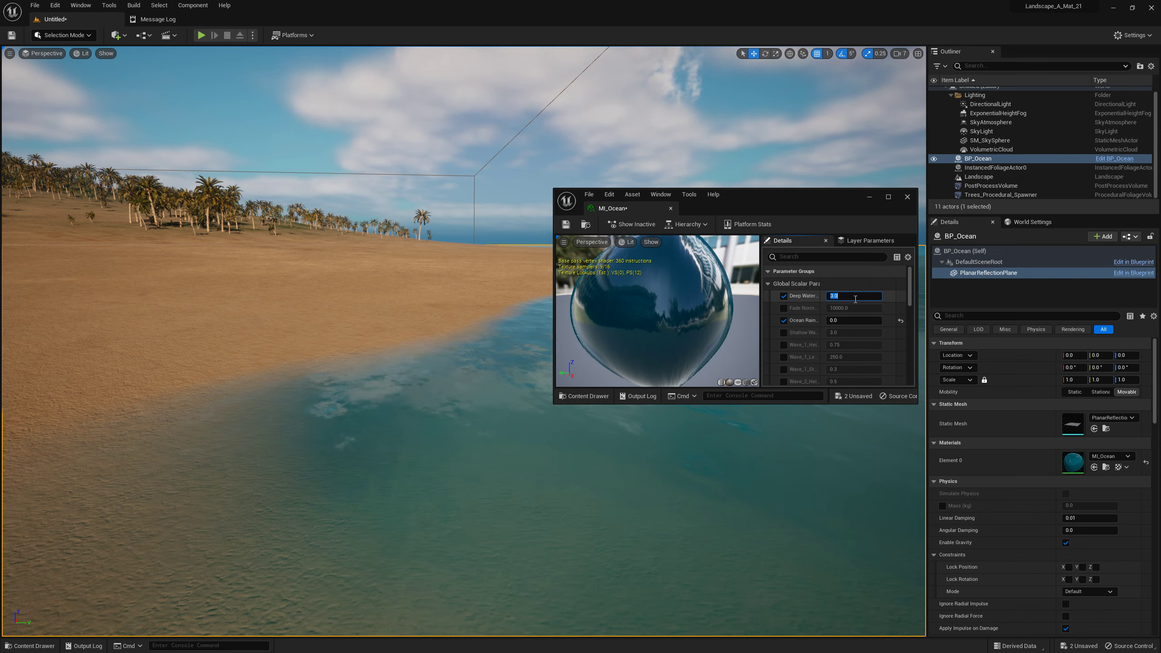
left_click(854, 296)
type("1")
key("Return")
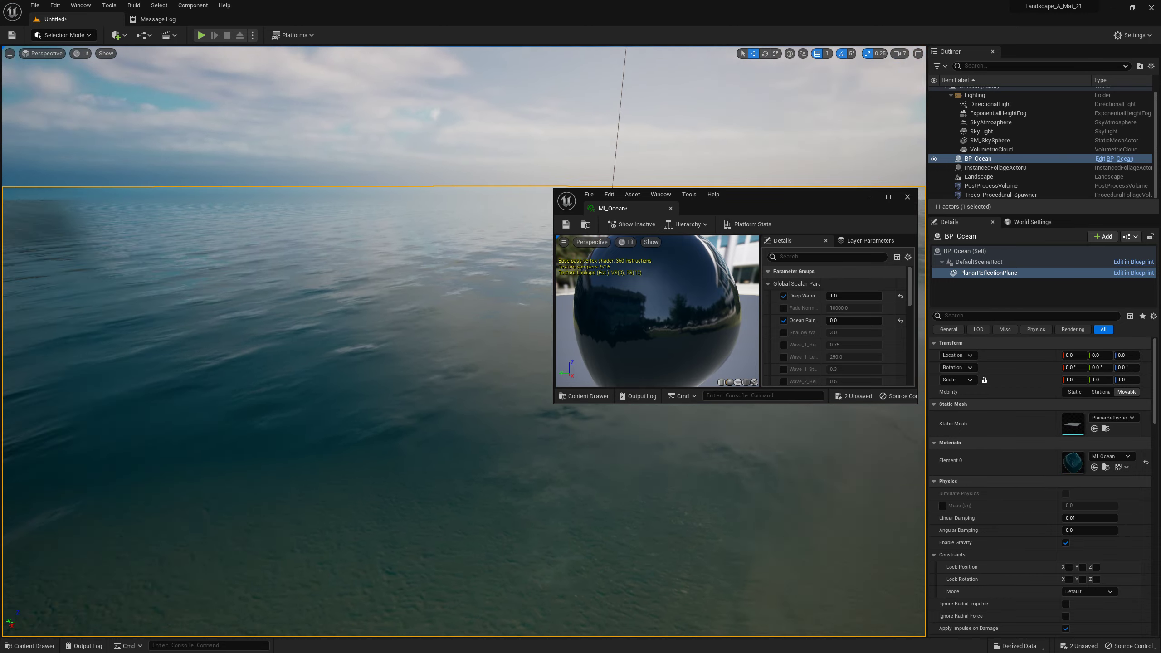
mouse_move(457, 320)
right_mouse_down()
mouse_move(457, 412)
mouse_move(458, 320)
right_mouse_up()
type("2")
key("Return")
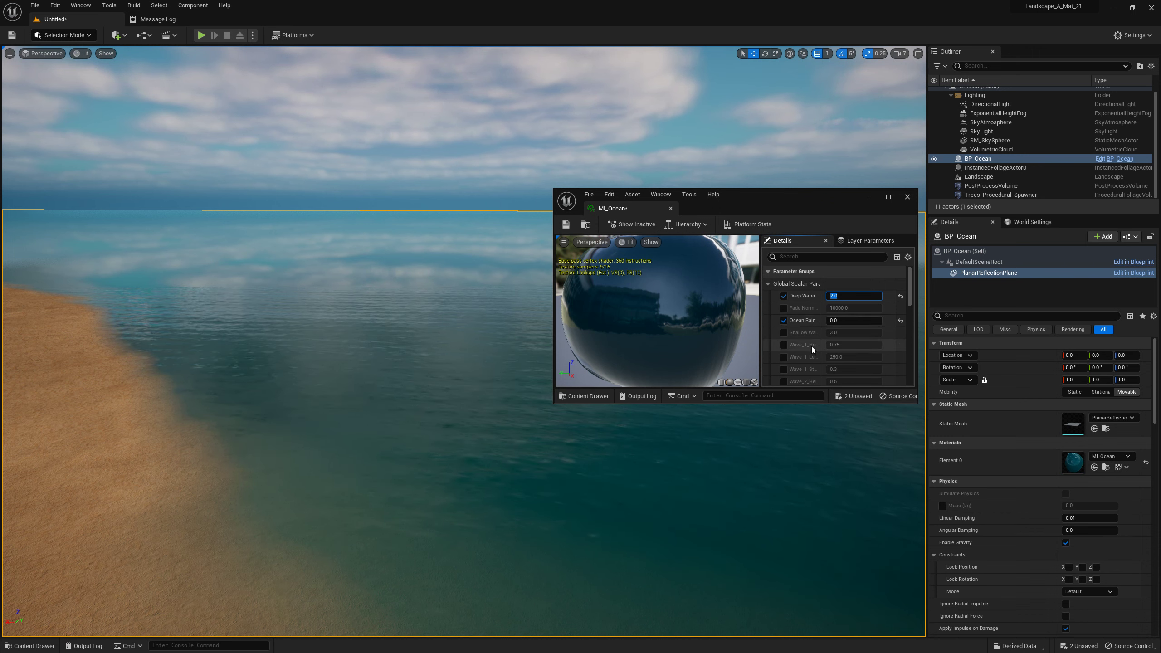
Step: Enable Shallow Water Strength and set it to 2.0
left_click(783, 332)
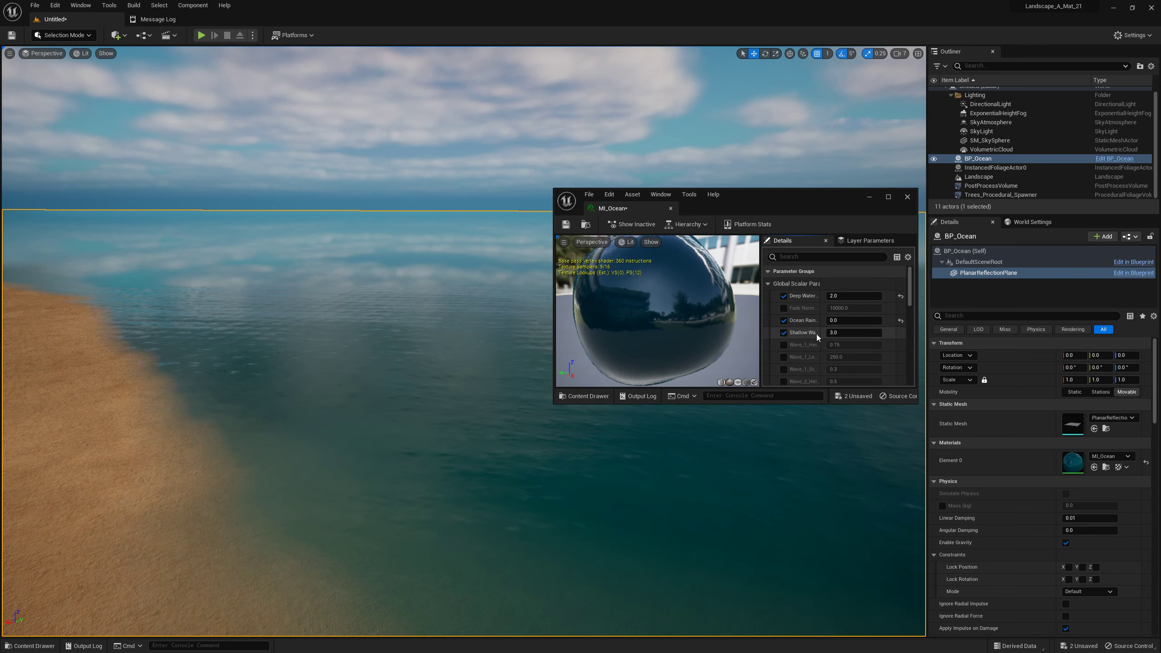
left_click_drag(824, 297, 850, 292)
double_click(871, 332)
type("2")
key("Return")
mouse_move(544, 361)
right_mouse_down()
mouse_move(458, 361)
mouse_move(462, 338)
mouse_move(640, 348)
mouse_move(458, 321)
mouse_move(640, 329)
right_mouse_up()
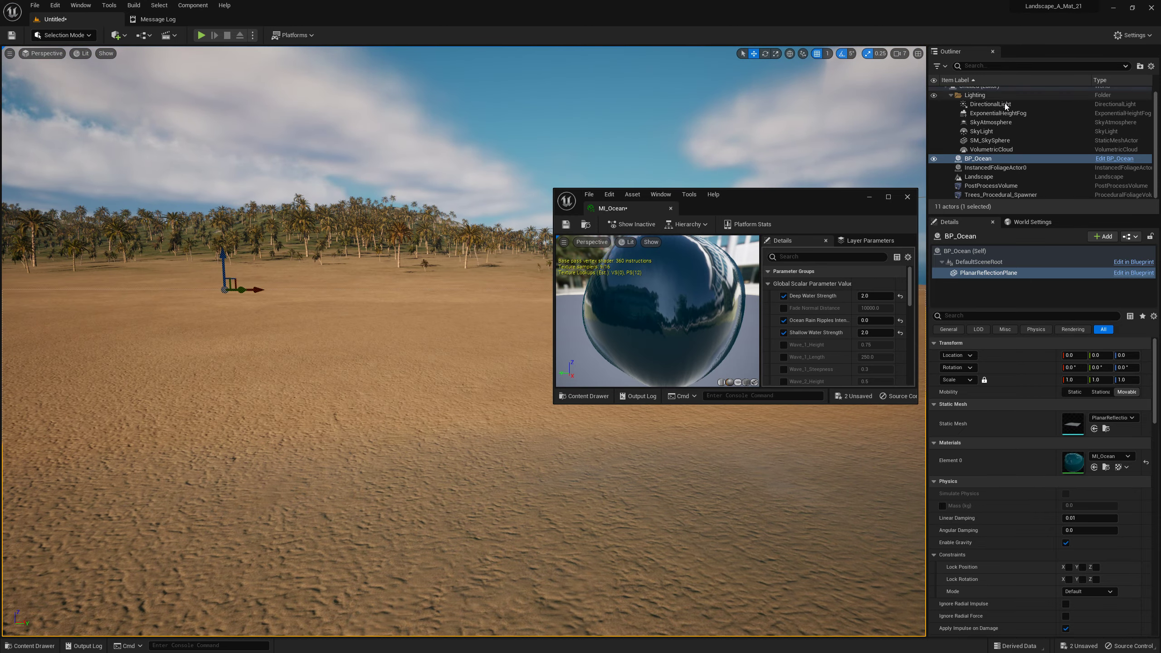
Step: Dock the MI_Ocean material editor as a tab in the main window and fly around the island
left_click(990, 105)
left_click_drag(657, 212, 247, 18)
left_click(55, 18)
right_click_drag(458, 321, 503, 297)
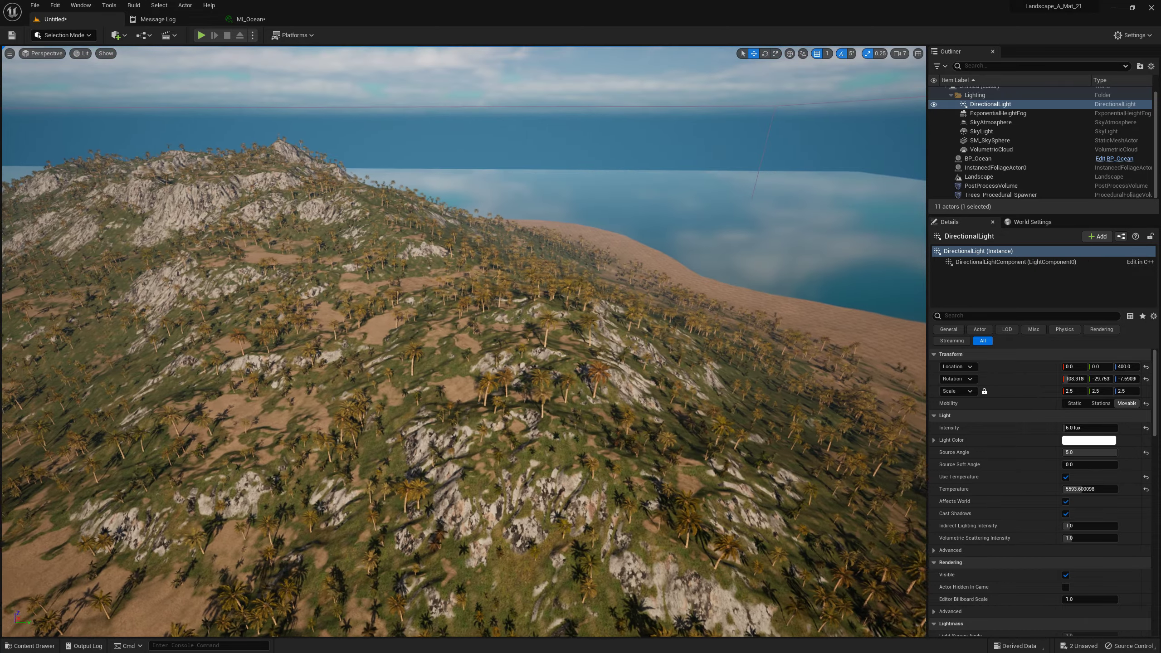
mouse_move(464, 341)
right_mouse_down()
mouse_move(475, 339)
mouse_move(412, 357)
right_mouse_up()
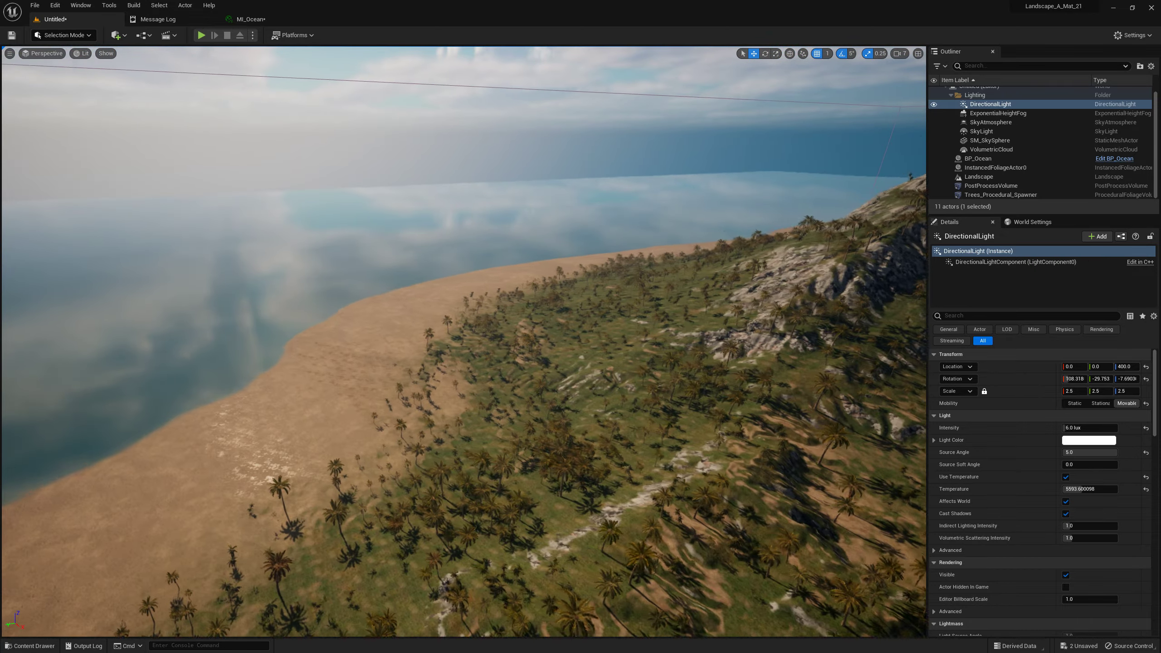
right_click_drag(686, 313, 695, 311)
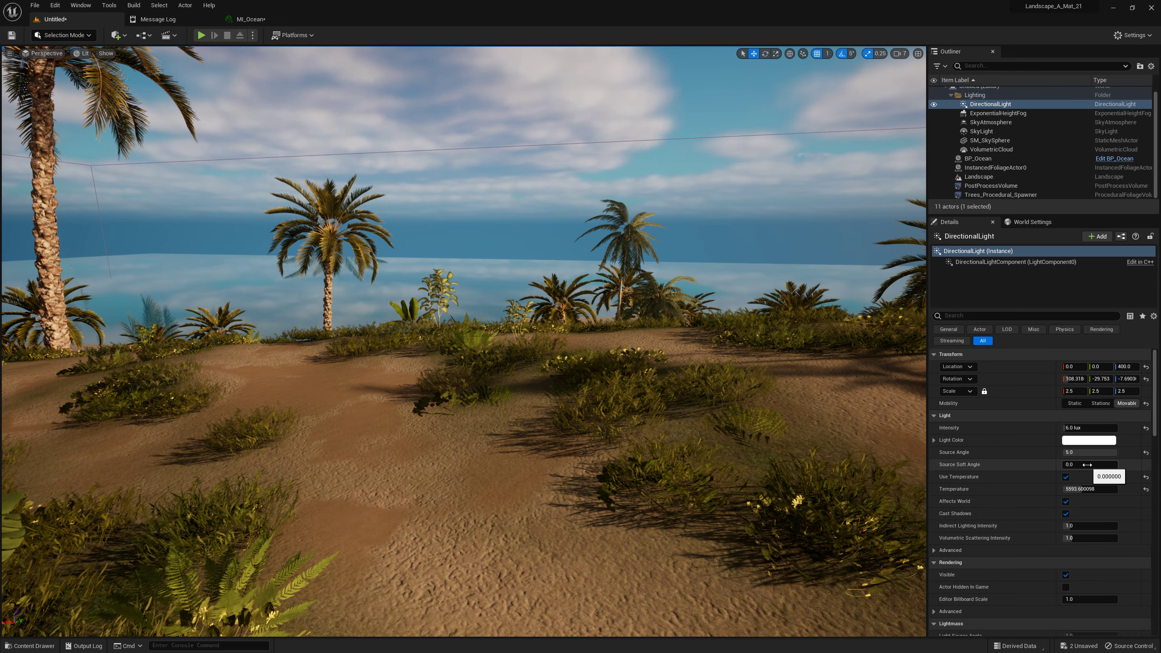
Step: Select BP_Ocean and enter 1400 as its X scale
left_click(978, 158)
left_click(1074, 391)
type("1400")
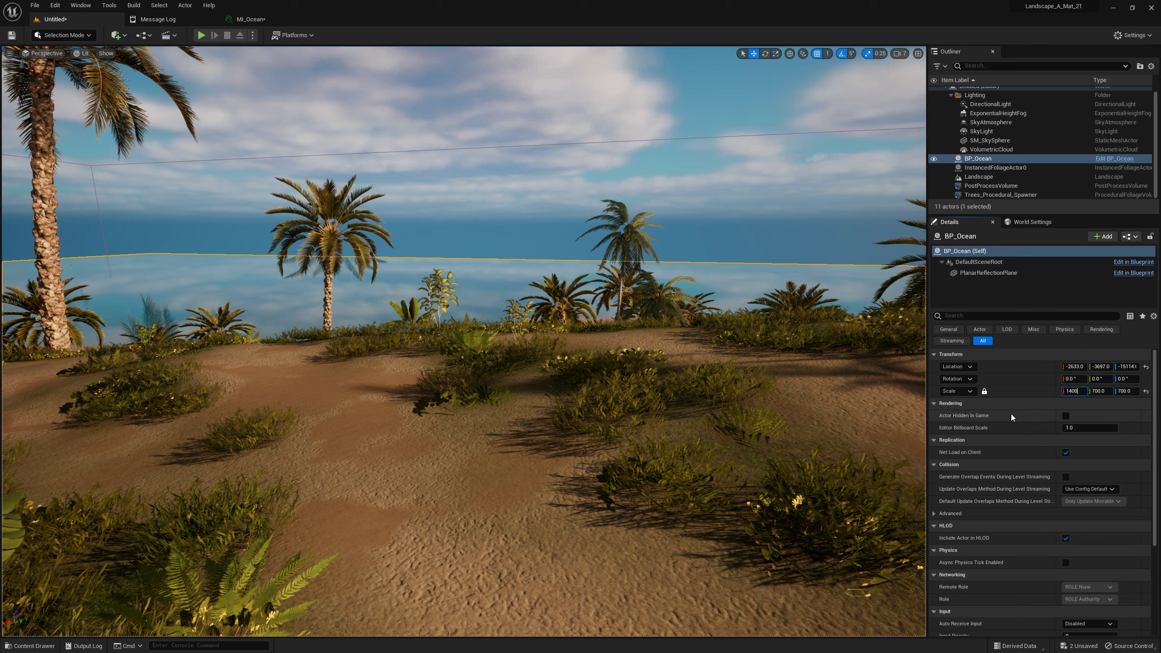
Step: Commit BP_Ocean's 1400 scale on all three axes, then select SM_SkySphere
key("Return")
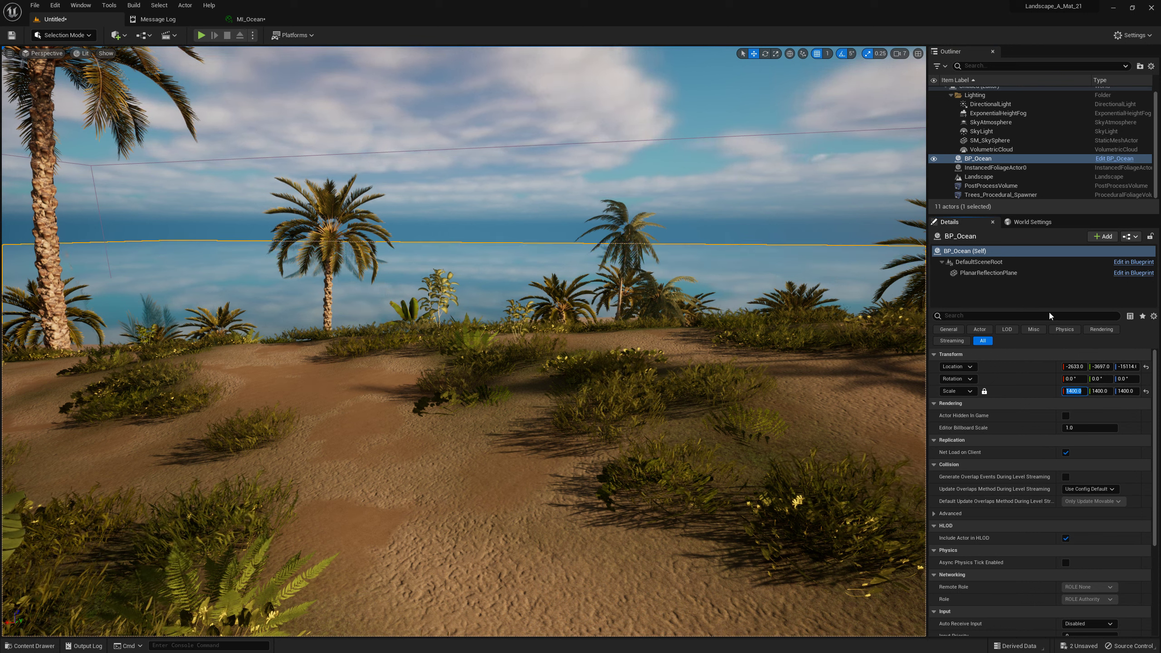
double_click(990, 140)
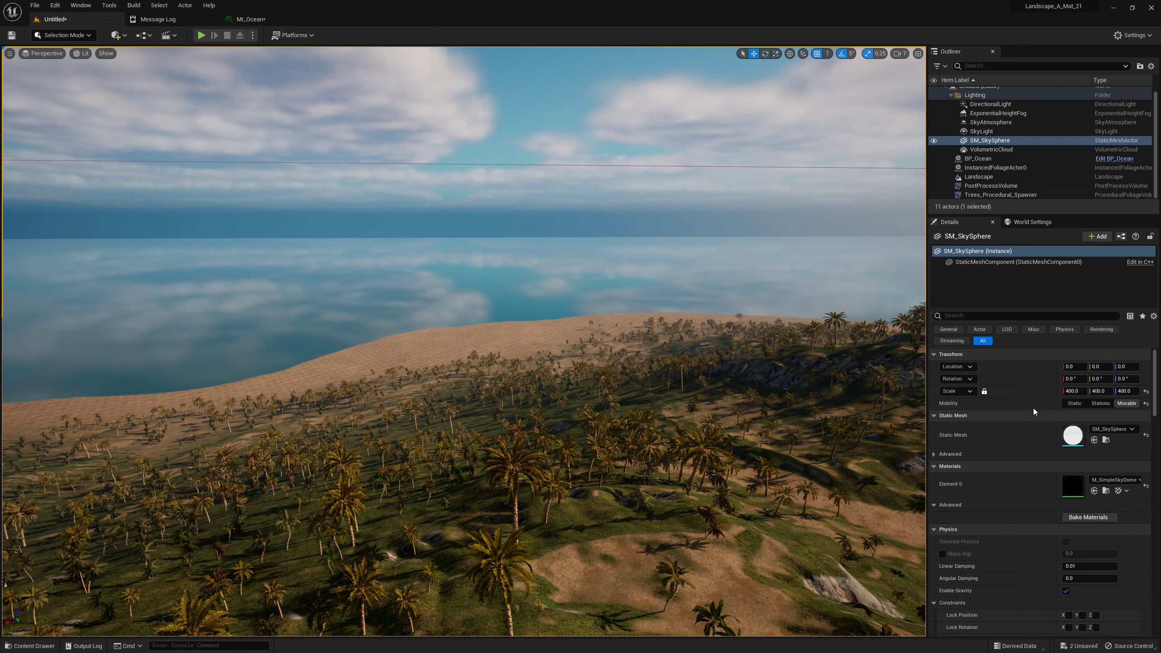
Step: Set the SkyAtmosphere's Art Direction Height Fog Contribution to 2.0
left_click(991, 123)
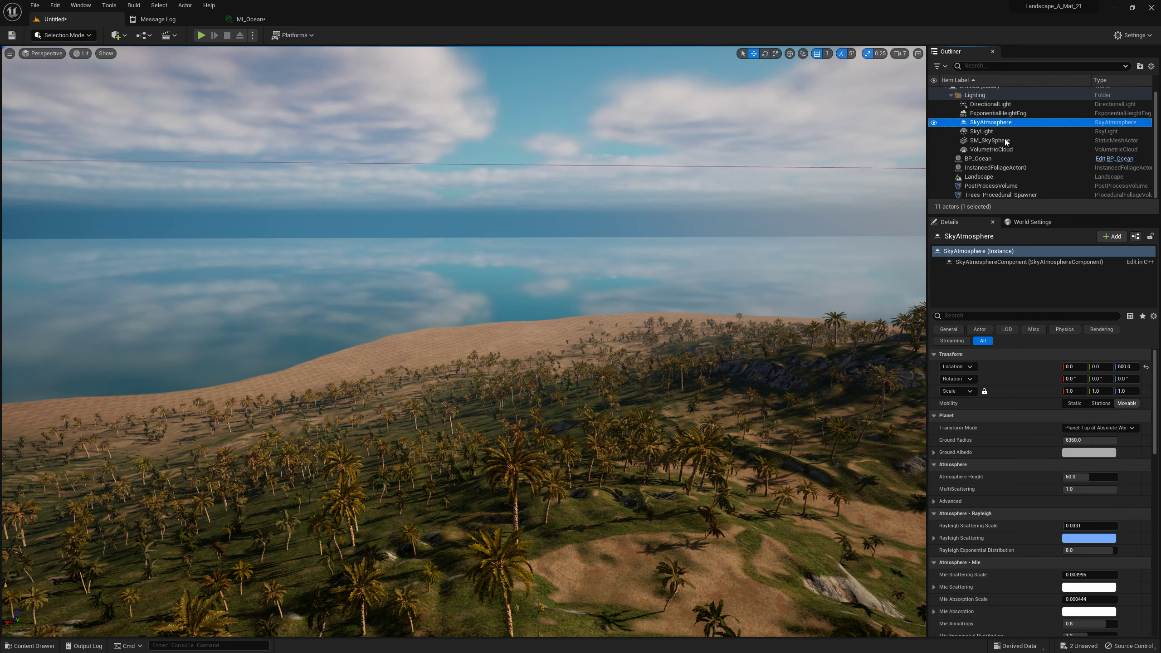
left_click_drag(1156, 369, 1158, 468)
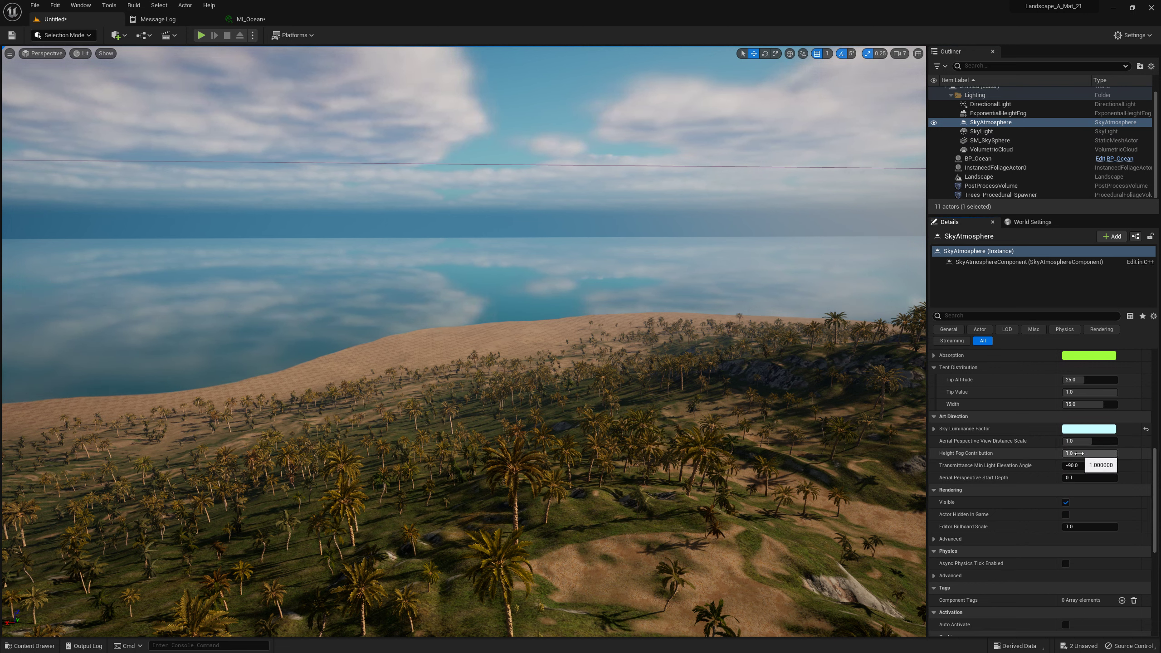
left_click(1080, 453)
type("2")
key("Return")
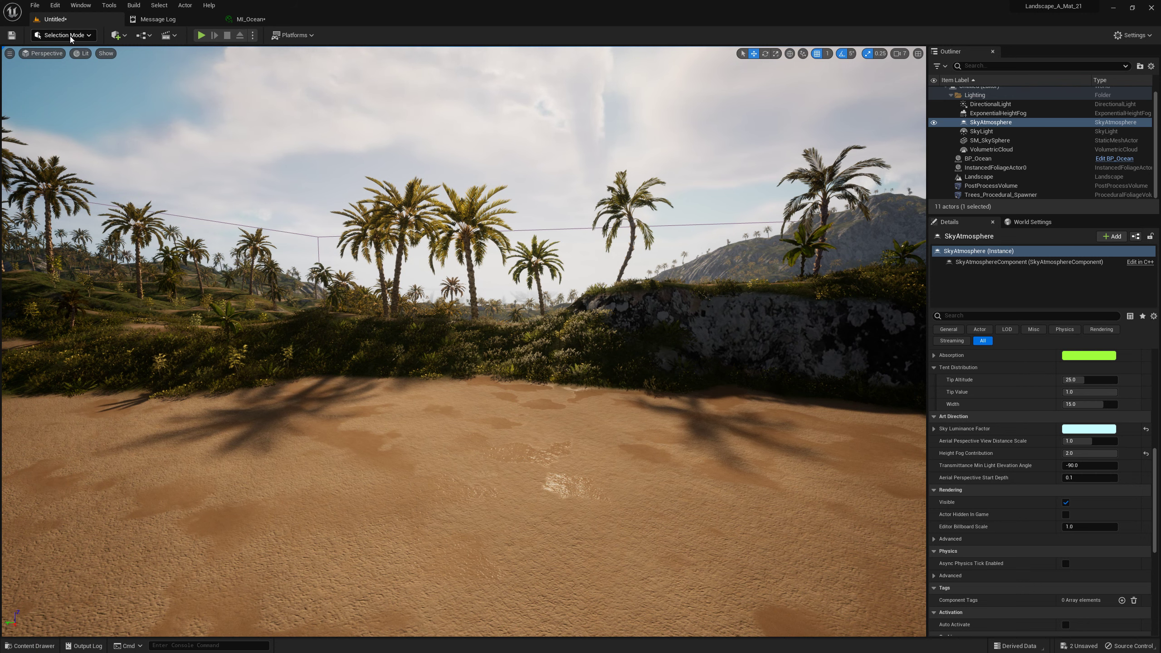
Step: Play the level in first person with the game view fullscreen (F11)
left_click(200, 36)
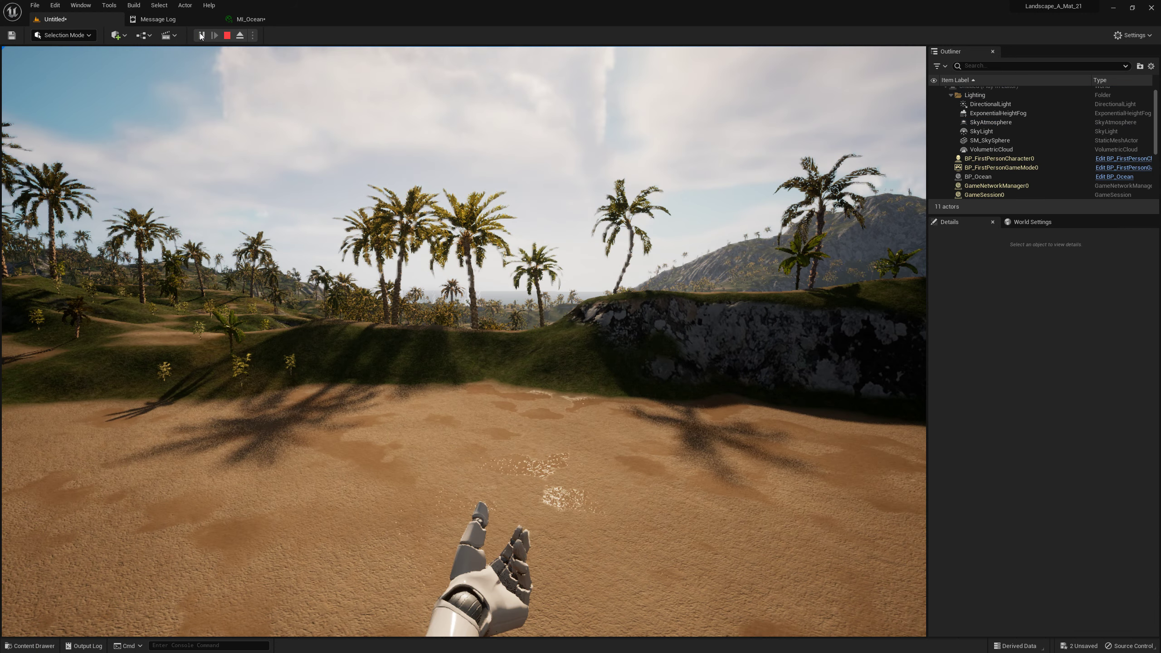
key("F11")
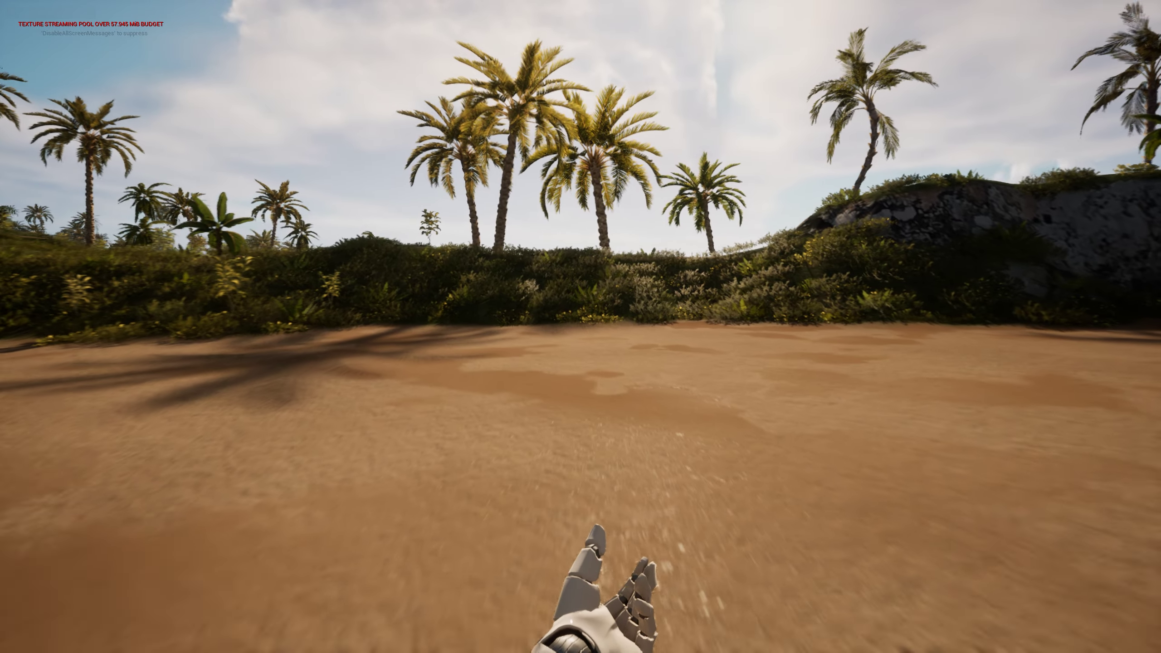